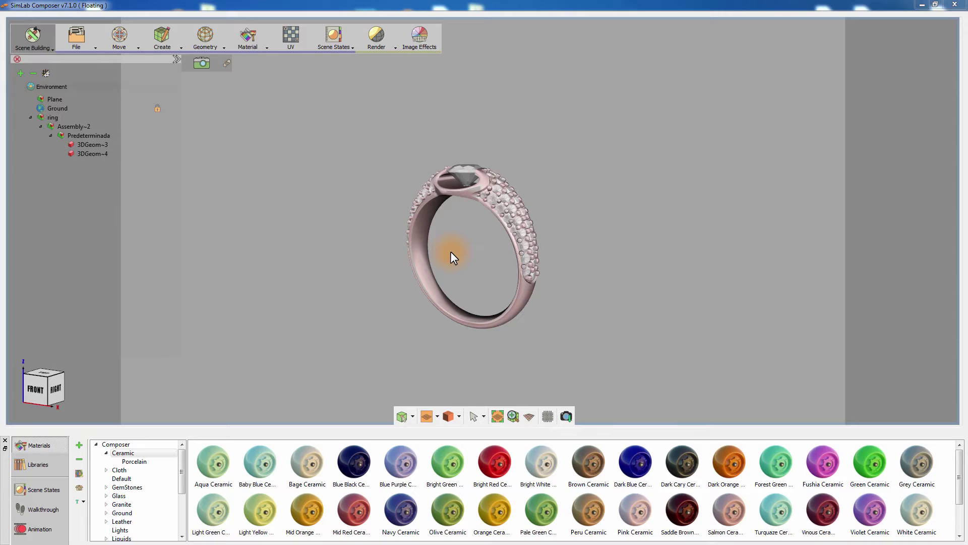
Start a scene-state capture that includes only the camera, excluding transforms, lighting, visibility and materials.
{"action": "left_click", "coordinate": [340, 50]}
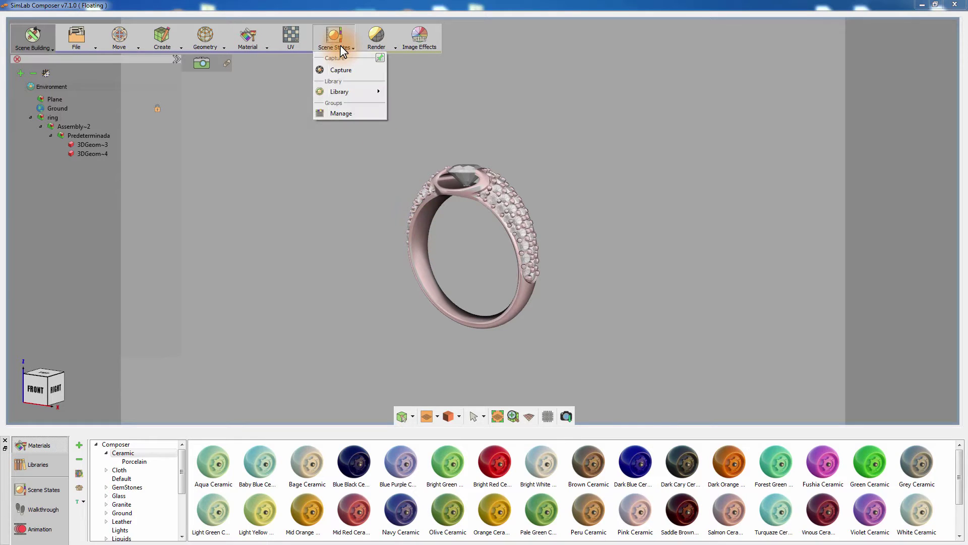
{"action": "left_click", "coordinate": [340, 71]}
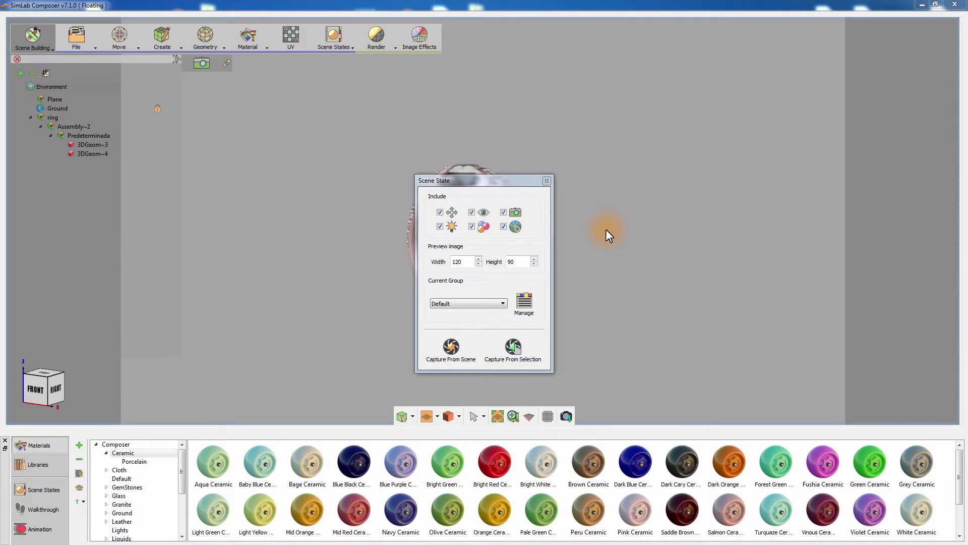
{"action": "left_click", "coordinate": [440, 212]}
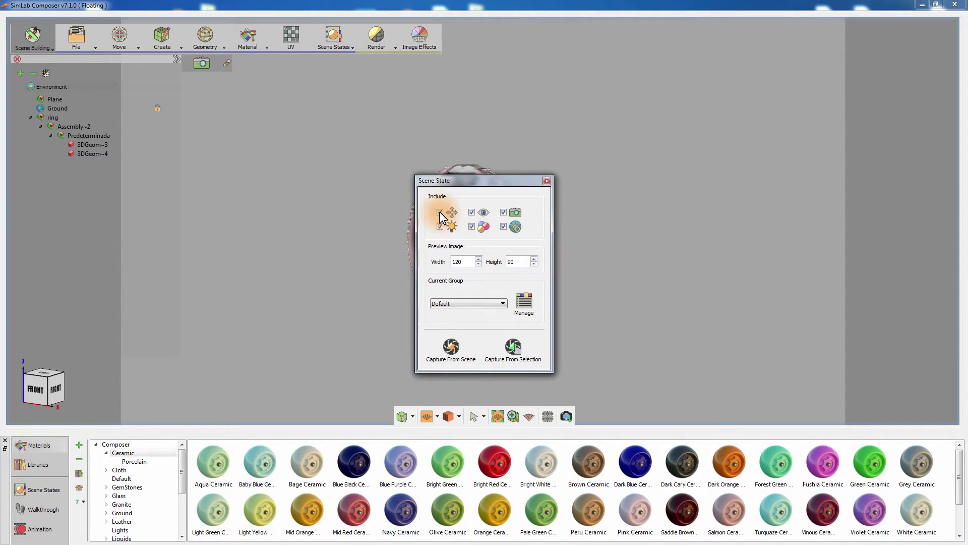
{"action": "left_click", "coordinate": [440, 227]}
{"action": "left_click", "coordinate": [472, 212]}
{"action": "left_click", "coordinate": [472, 226]}
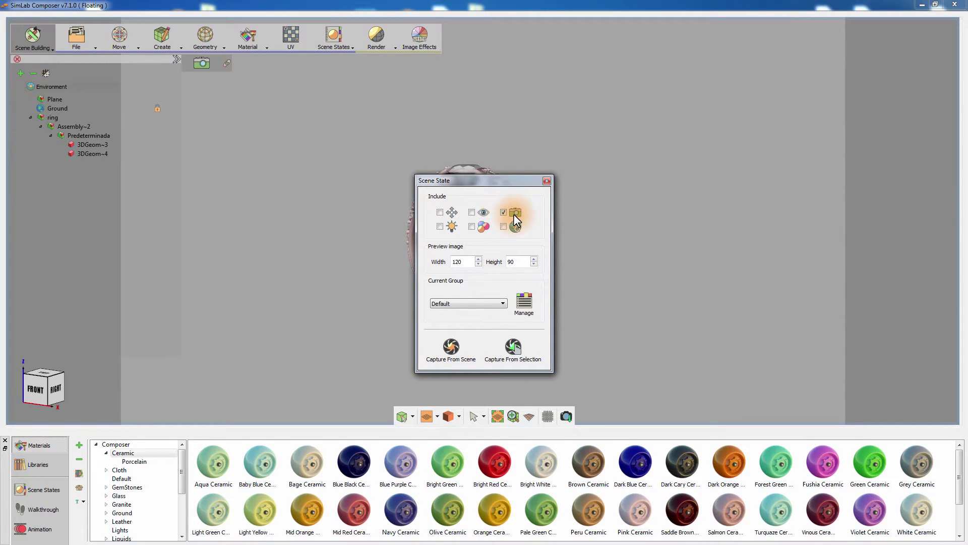
{"action": "left_click_drag", "start_coordinate": [505, 183], "coordinate": [274, 146]}
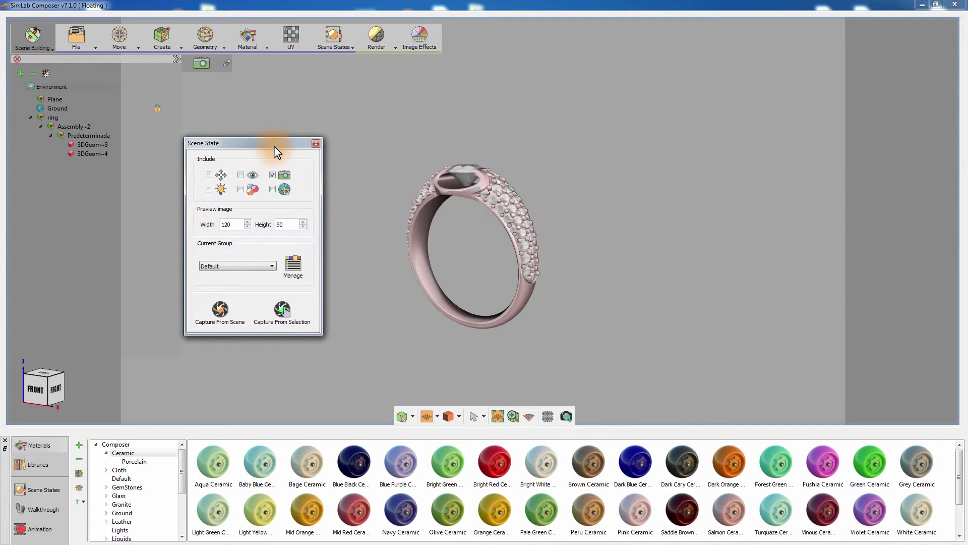
Capture camera states of the ring from angled, front, top and right-side views.
{"action": "left_click_drag", "start_coordinate": [604, 234], "coordinate": [652, 253]}
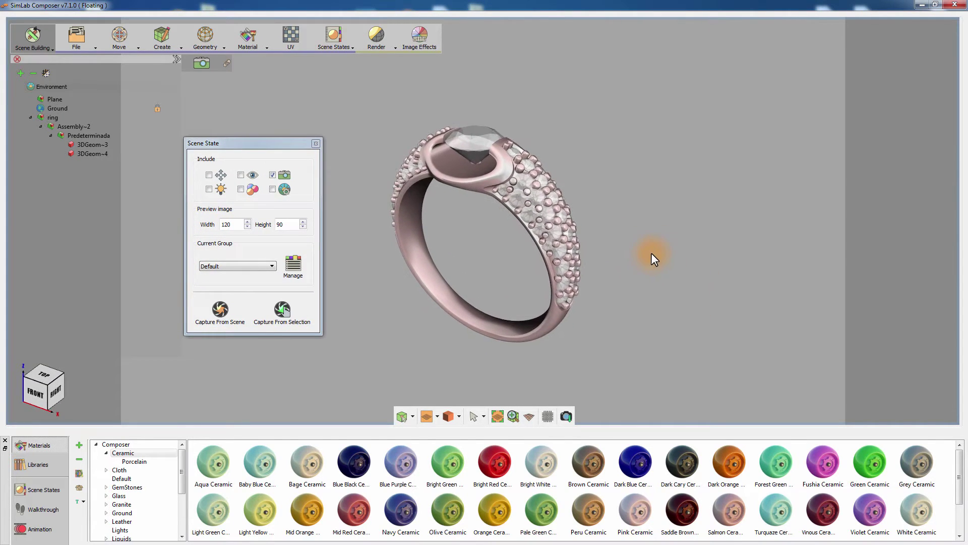
{"action": "left_click", "coordinate": [239, 313]}
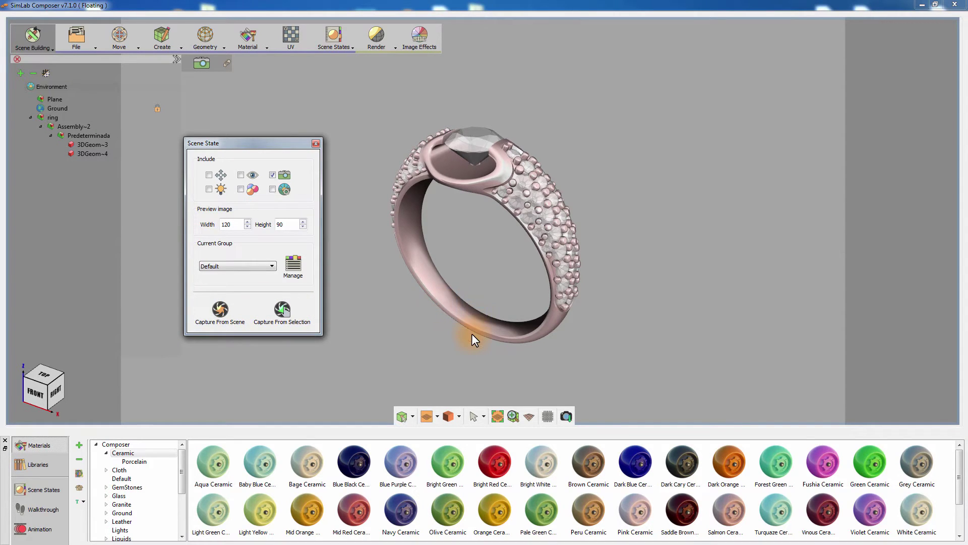
{"action": "left_click_drag", "start_coordinate": [472, 334], "coordinate": [684, 289]}
{"action": "left_click", "coordinate": [219, 313]}
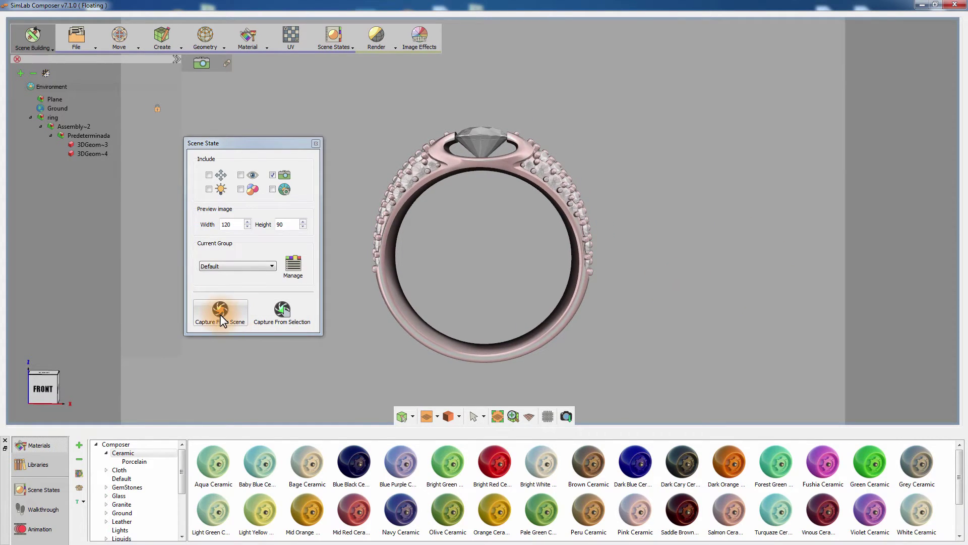
{"action": "left_click_drag", "start_coordinate": [469, 104], "coordinate": [484, 383]}
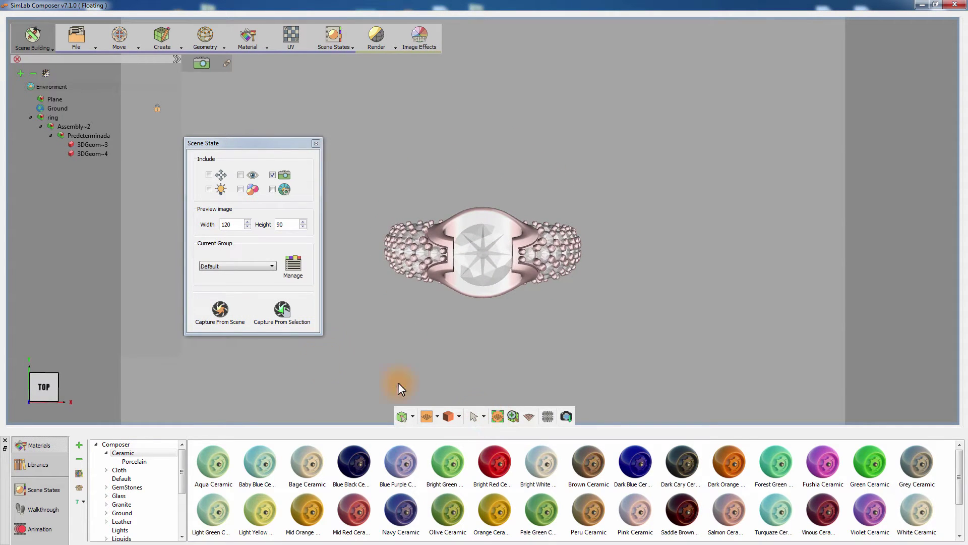
{"action": "left_click", "coordinate": [220, 310]}
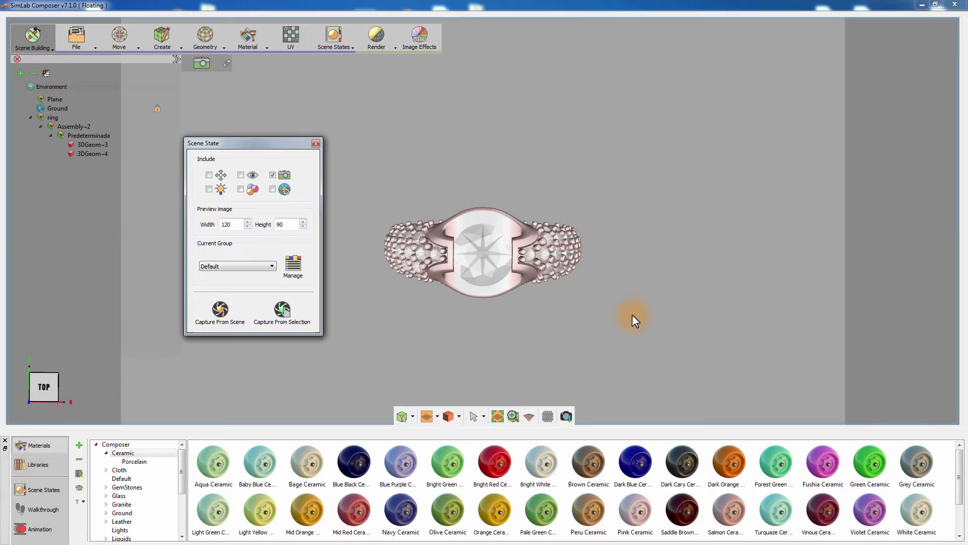
{"action": "left_click_drag", "start_coordinate": [633, 320], "coordinate": [476, 219]}
{"action": "left_click", "coordinate": [212, 310]}
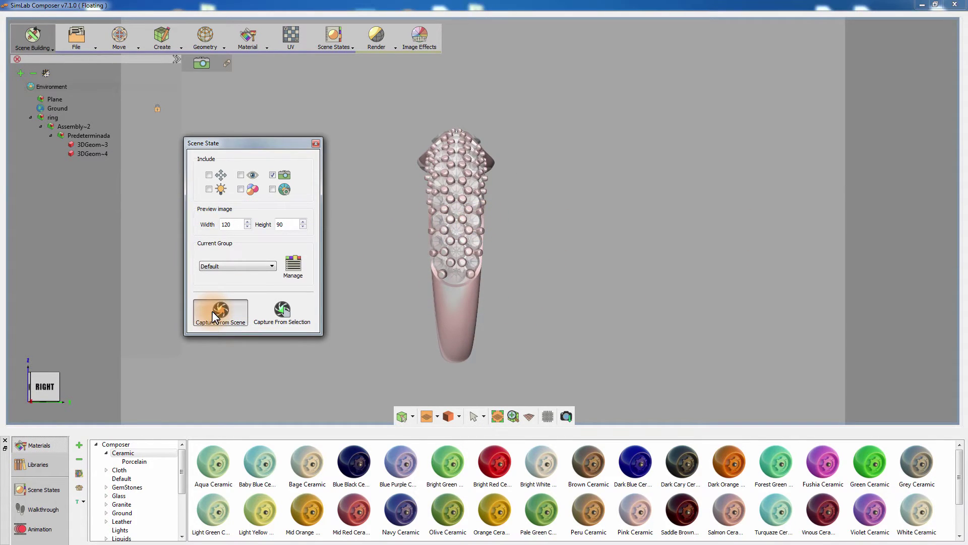
{"action": "left_click", "coordinate": [95, 431]}
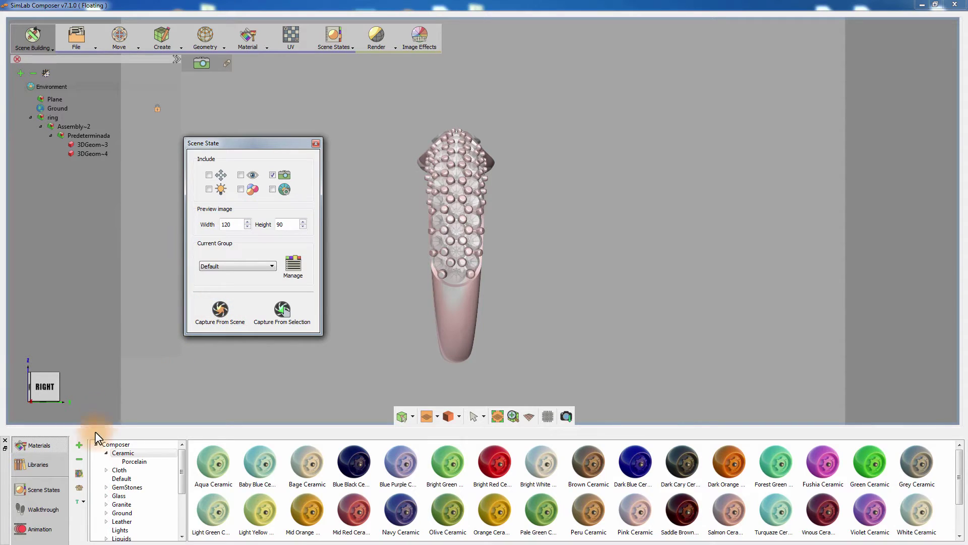
Show the Scene States list and select the captured states Scene1, Scene2 and Scene4.
{"action": "left_click", "coordinate": [55, 487]}
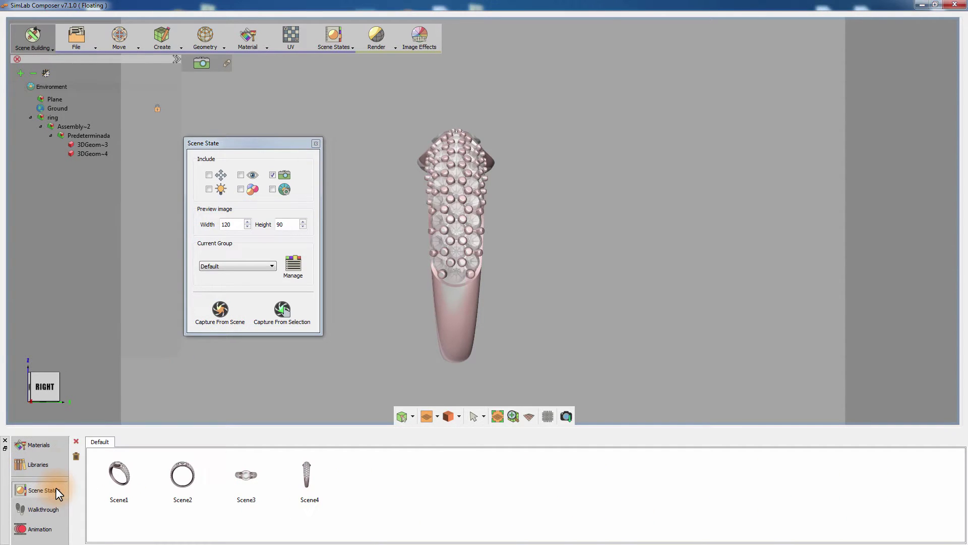
{"action": "left_click", "coordinate": [115, 474]}
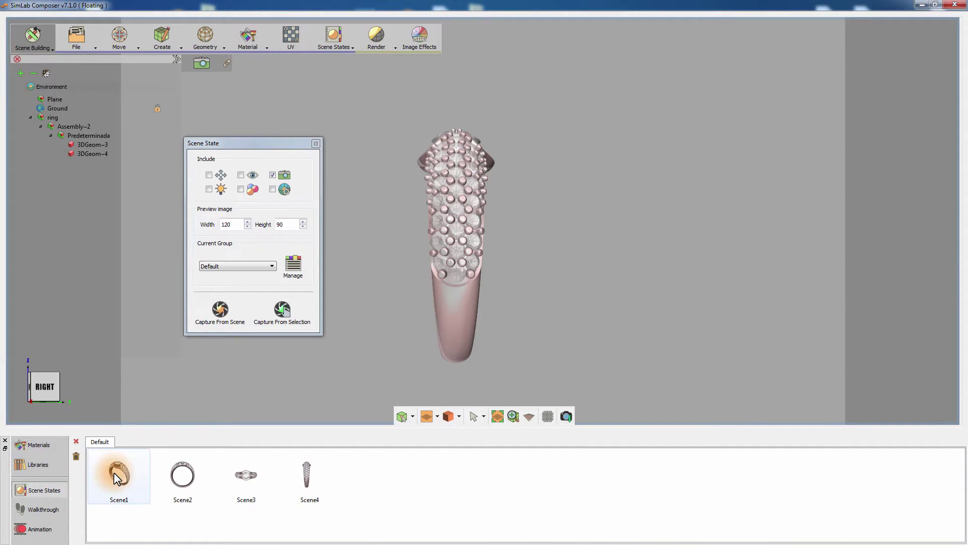
{"action": "left_click", "coordinate": [180, 477]}
{"action": "left_click", "coordinate": [314, 476]}
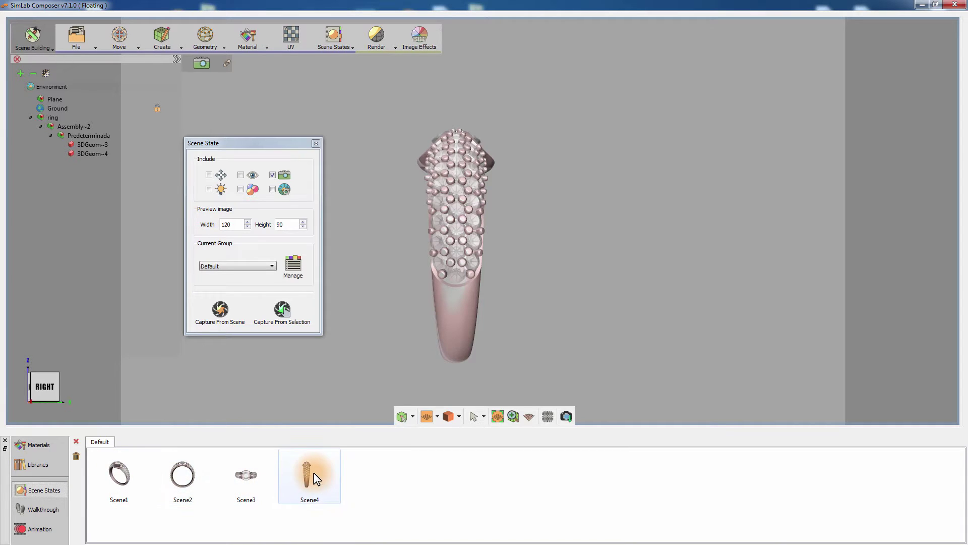
{"action": "left_click", "coordinate": [281, 534]}
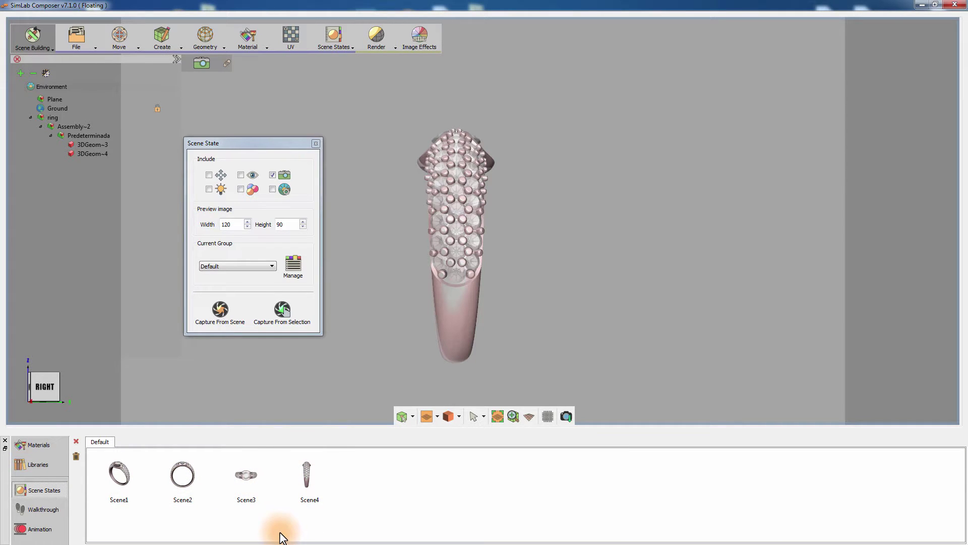
Apply Scene1, Scene2, Scene3 and Scene4 to the viewport in turn.
{"action": "left_click_drag", "start_coordinate": [116, 485], "coordinate": [360, 356]}
{"action": "left_click", "coordinate": [194, 475]}
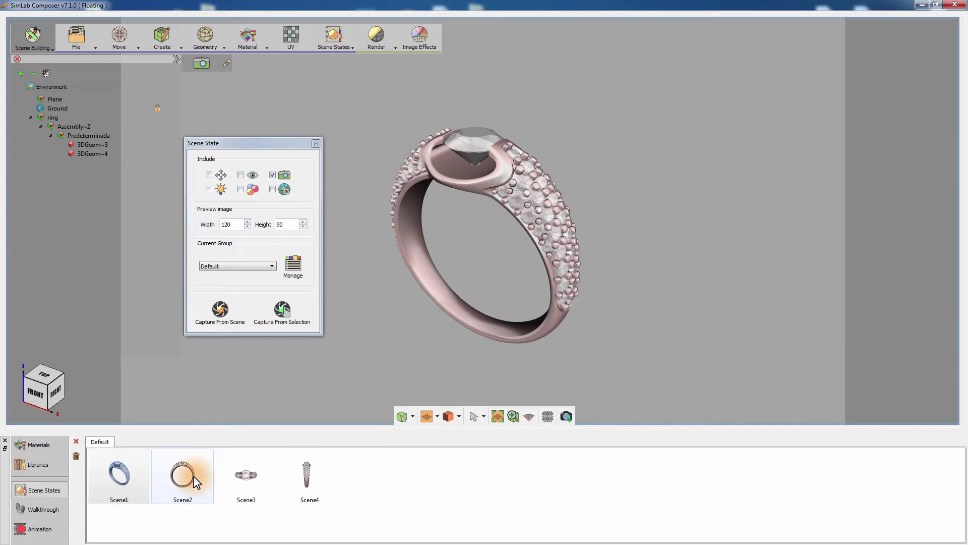
{"action": "left_click_drag", "start_coordinate": [193, 476], "coordinate": [363, 363]}
{"action": "left_click_drag", "start_coordinate": [260, 472], "coordinate": [414, 322]}
{"action": "left_click_drag", "start_coordinate": [309, 472], "coordinate": [455, 315]}
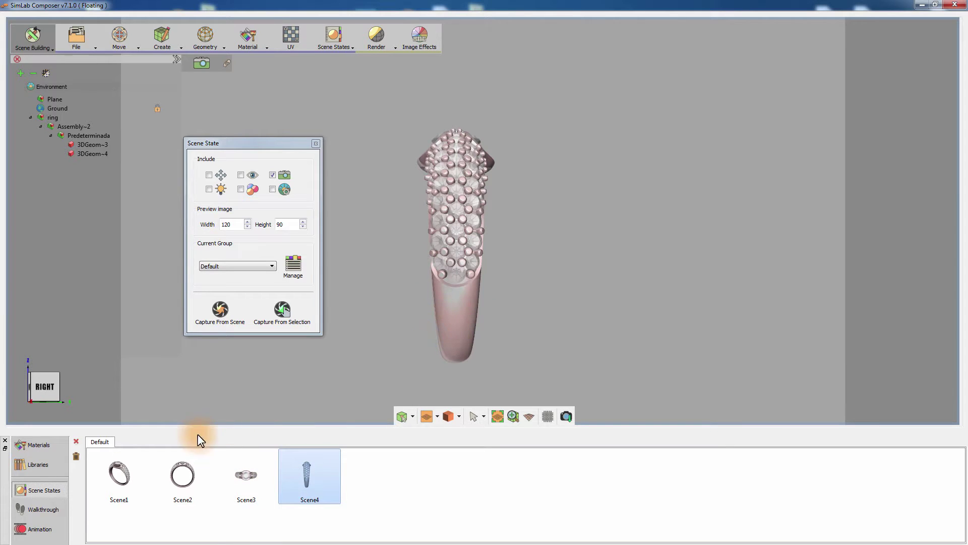
{"action": "left_click", "coordinate": [119, 476]}
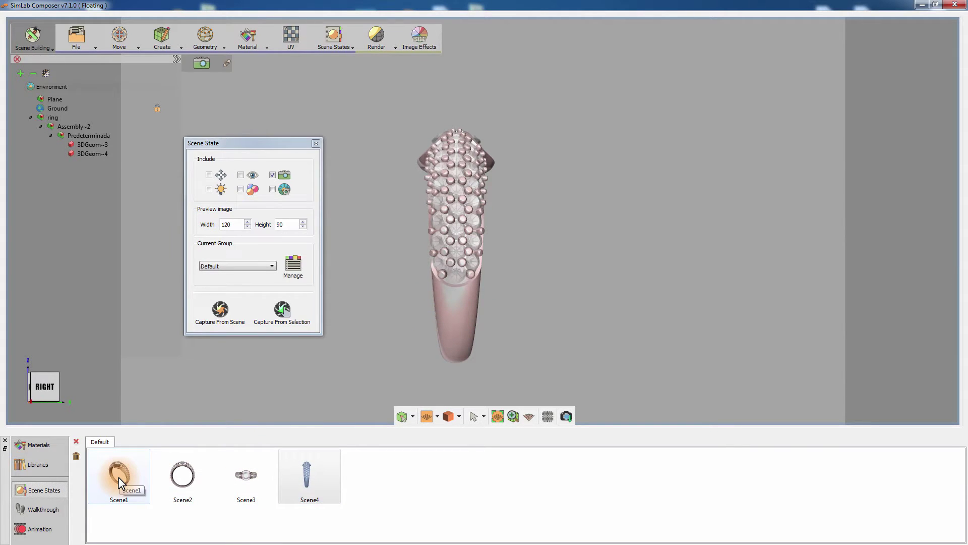
Rename Scene1 to Perspective and Scene2 to Front.
{"action": "left_click", "coordinate": [118, 476]}
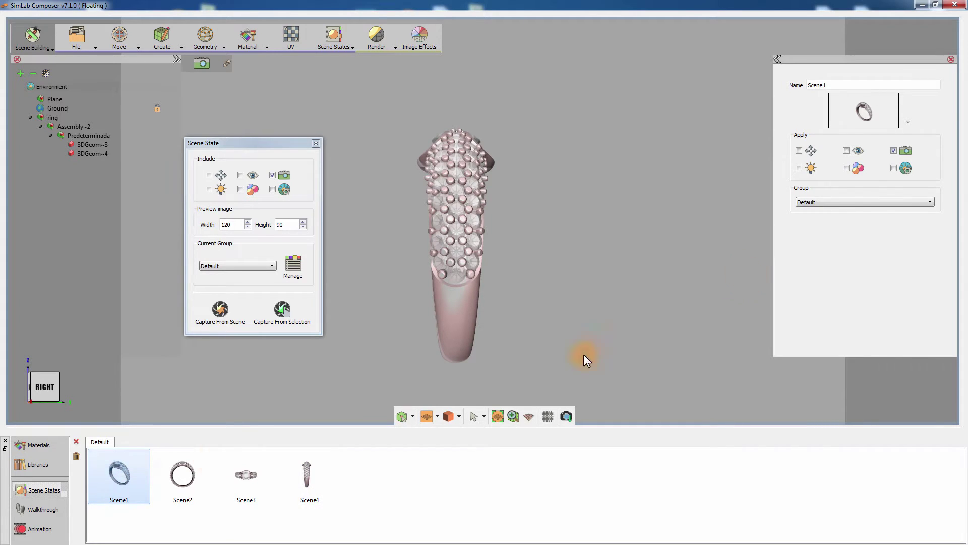
{"action": "double_click", "coordinate": [812, 85]}
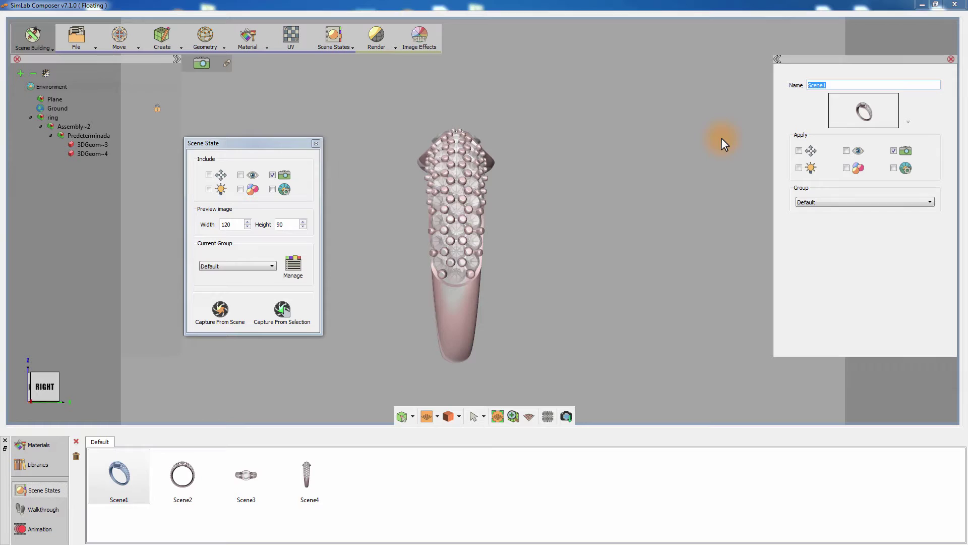
{"action": "type", "text": "Perspective"}
{"action": "left_click", "coordinate": [189, 476]}
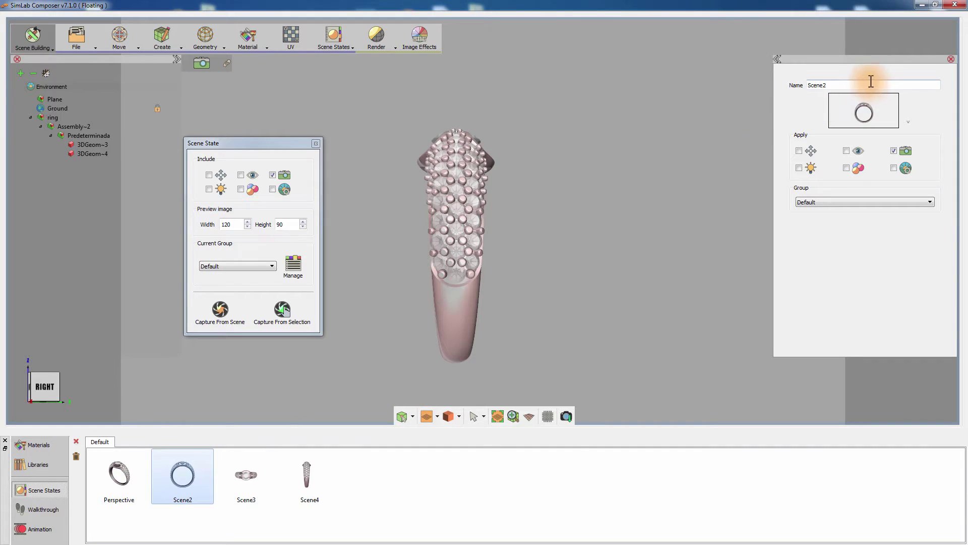
{"action": "left_click_drag", "start_coordinate": [871, 80], "coordinate": [767, 81]}
{"action": "type", "text": "Front"}
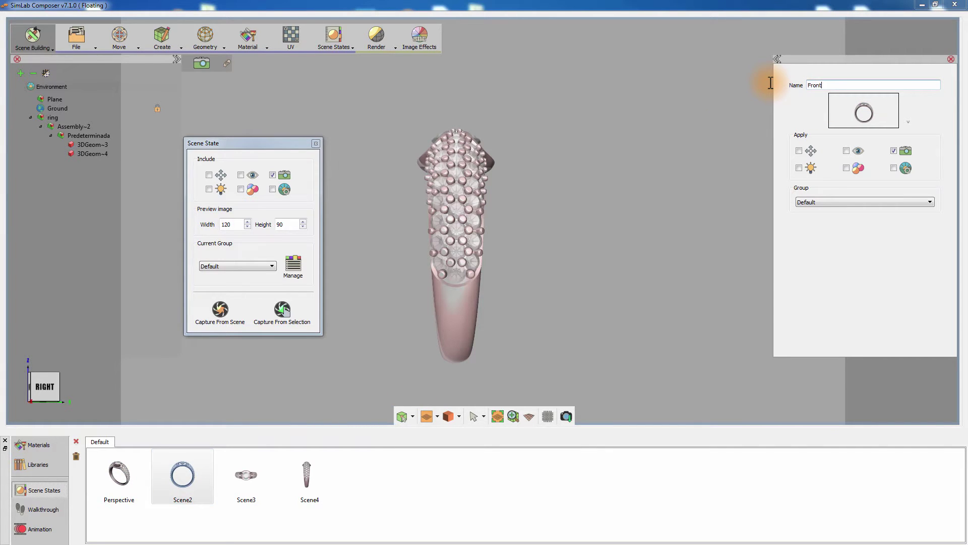
{"action": "left_click", "coordinate": [252, 471]}
Rename Scene3 to Top and Scene4 to Side.
{"action": "left_click_drag", "start_coordinate": [814, 84], "coordinate": [779, 85]}
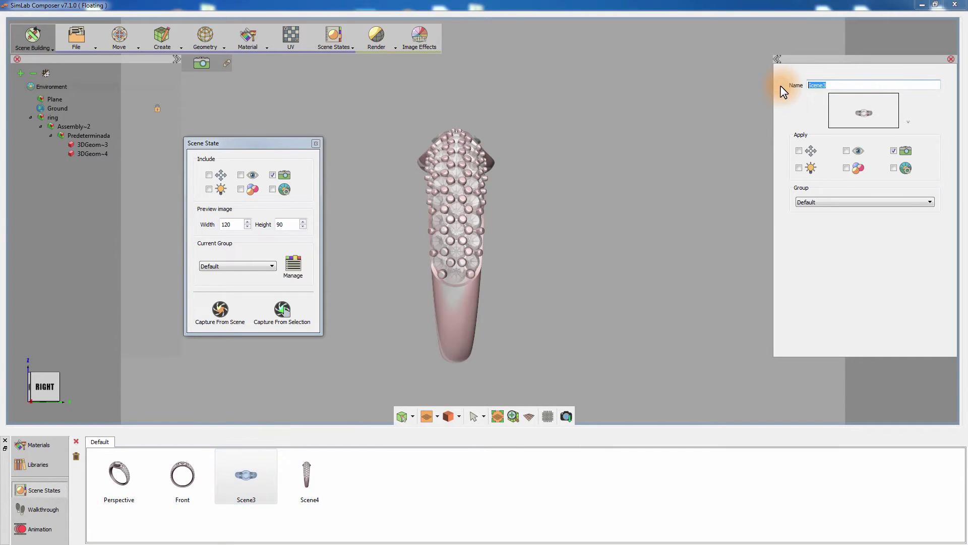
{"action": "type", "text": "Top"}
{"action": "left_click", "coordinate": [314, 470]}
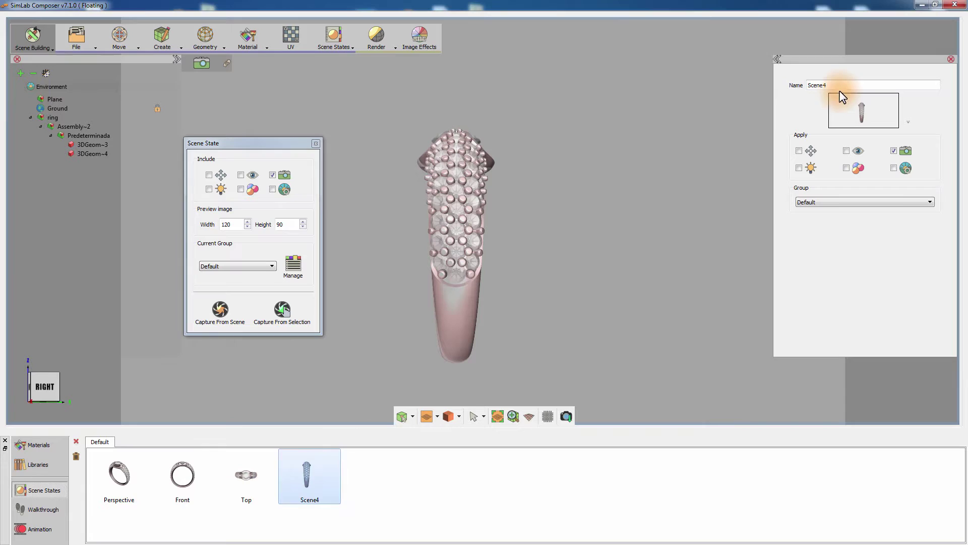
{"action": "left_click_drag", "start_coordinate": [839, 90], "coordinate": [795, 86]}
{"action": "type", "text": "Side"}
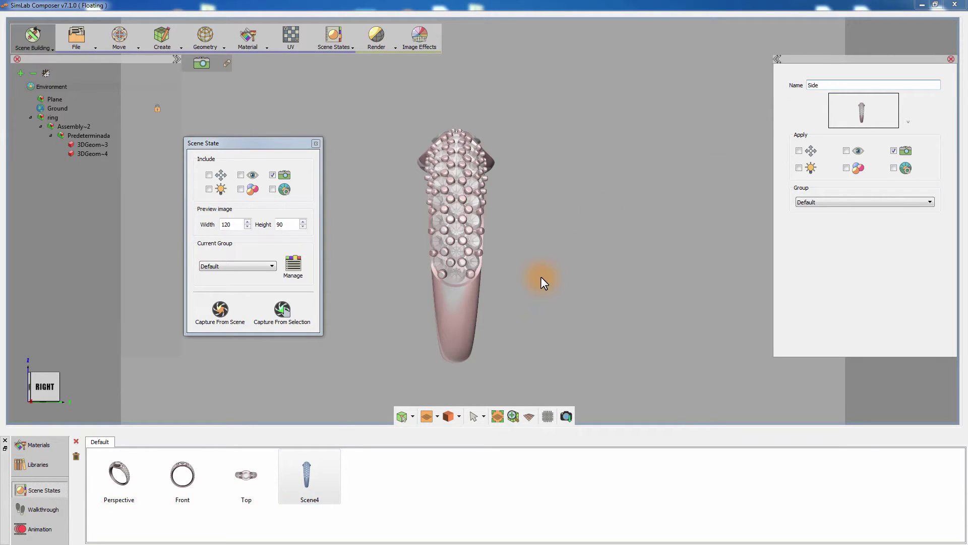
{"action": "key", "text": "Return"}
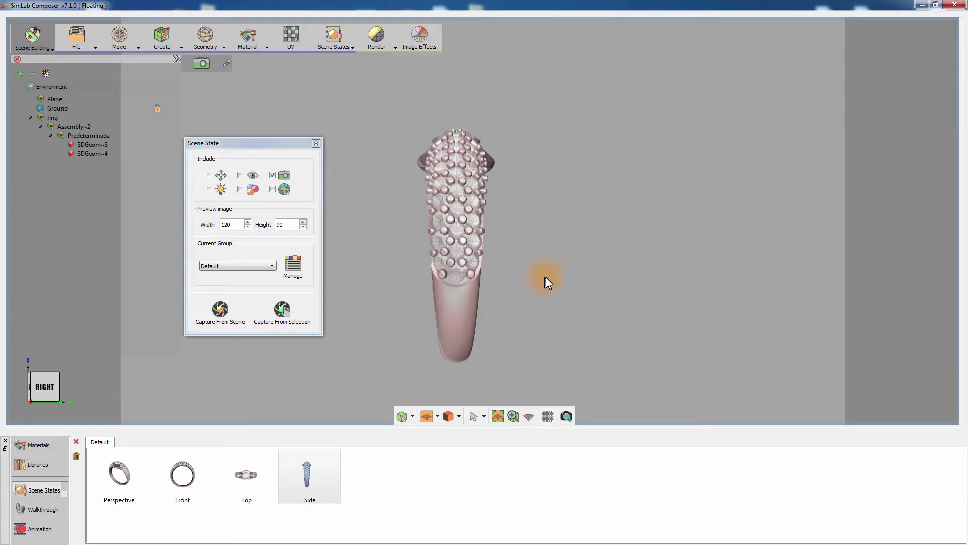
{"action": "left_click_drag", "start_coordinate": [583, 266], "coordinate": [650, 262]}
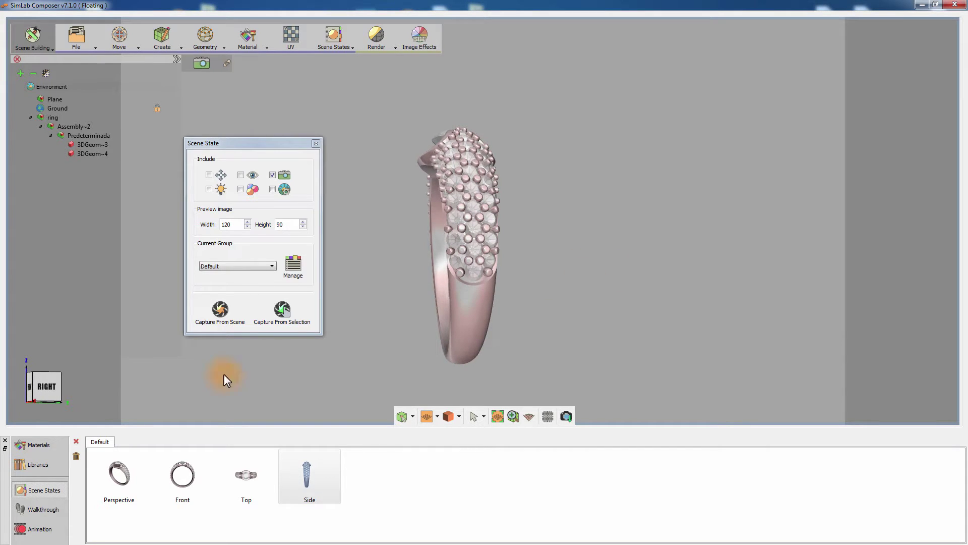
Switch scene-state capture to include materials instead of the camera.
{"action": "left_click", "coordinate": [54, 447]}
{"action": "left_click_drag", "start_coordinate": [398, 389], "coordinate": [556, 370]}
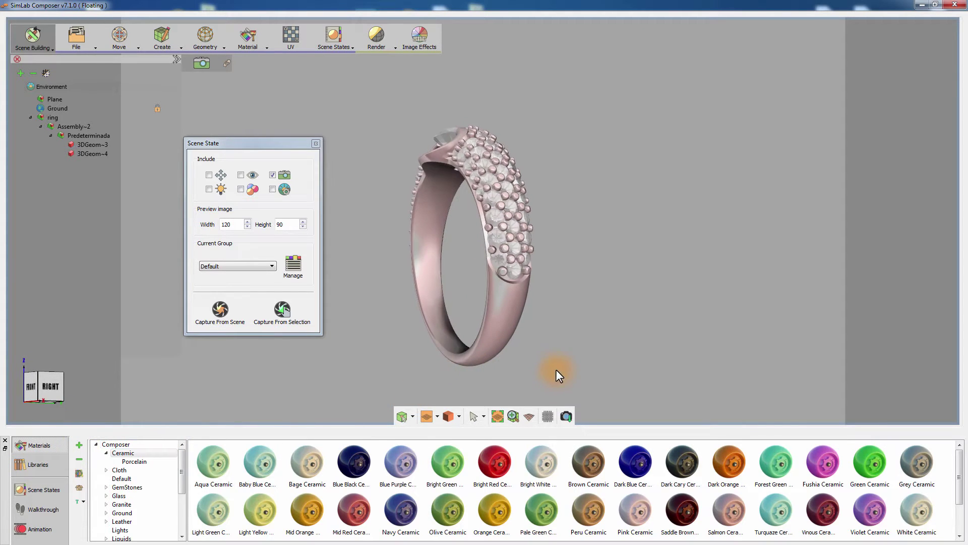
{"action": "left_click", "coordinate": [241, 189]}
{"action": "left_click", "coordinate": [271, 174]}
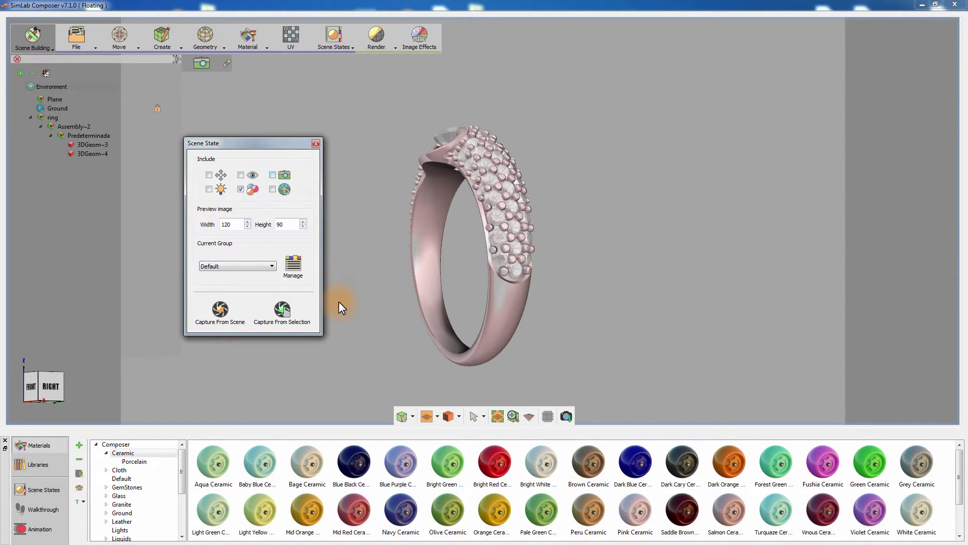
Open the Metals category in the materials library.
{"action": "left_click_drag", "start_coordinate": [338, 301], "coordinate": [458, 361]}
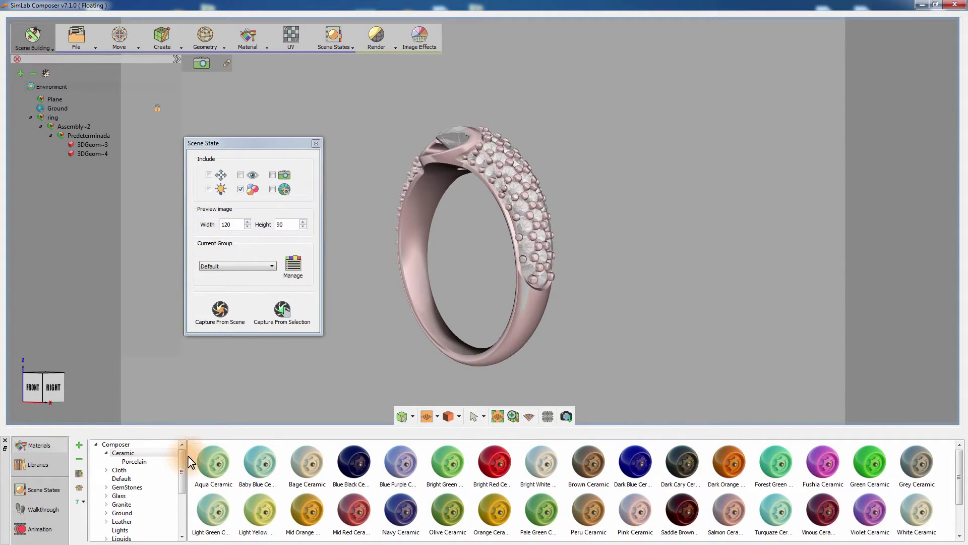
{"action": "left_click_drag", "start_coordinate": [183, 459], "coordinate": [177, 495]}
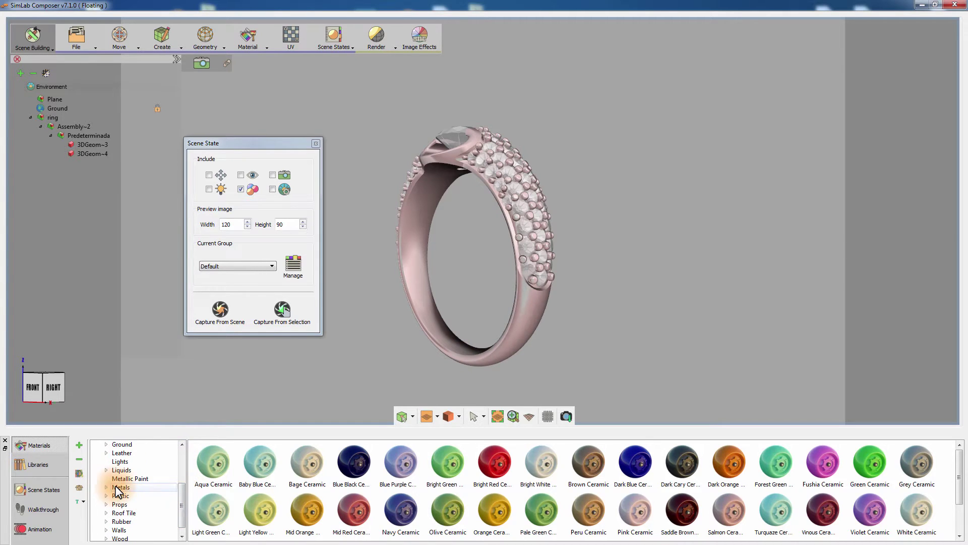
{"action": "left_click", "coordinate": [116, 485]}
{"action": "left_click_drag", "start_coordinate": [525, 362], "coordinate": [636, 344]}
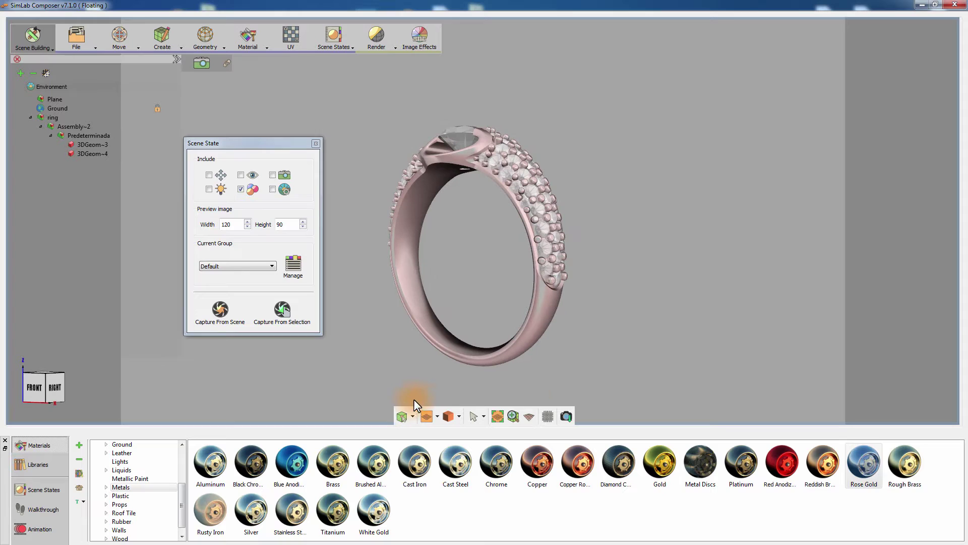
Select the rose-pink ring band 3DGeom~4 and capture it as a scene state.
{"action": "left_click", "coordinate": [400, 297]}
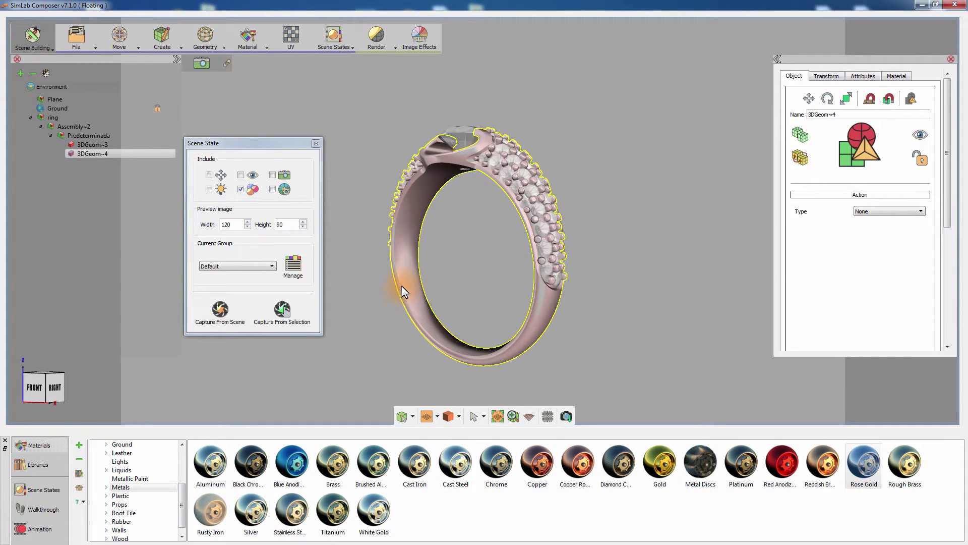
{"action": "left_click_drag", "start_coordinate": [401, 285], "coordinate": [411, 317]}
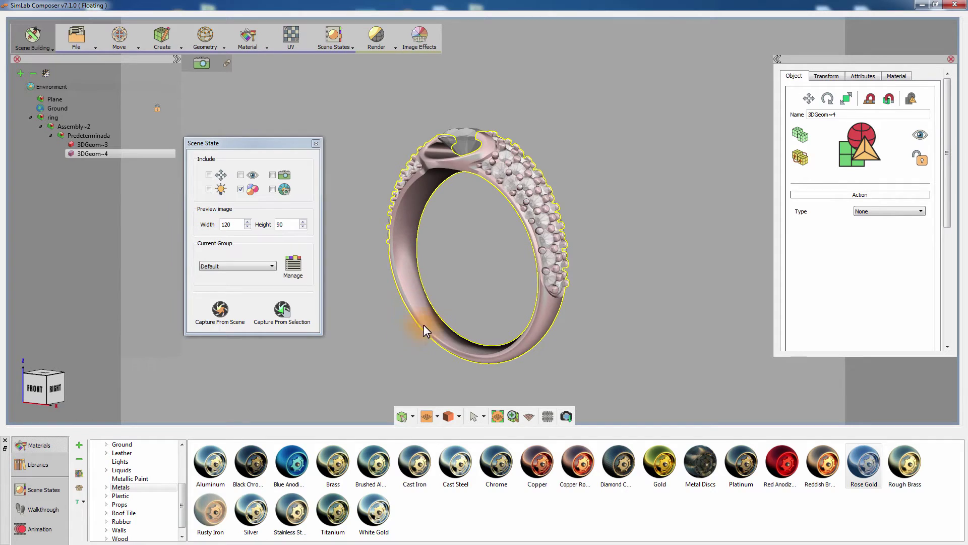
{"action": "left_click", "coordinate": [274, 317]}
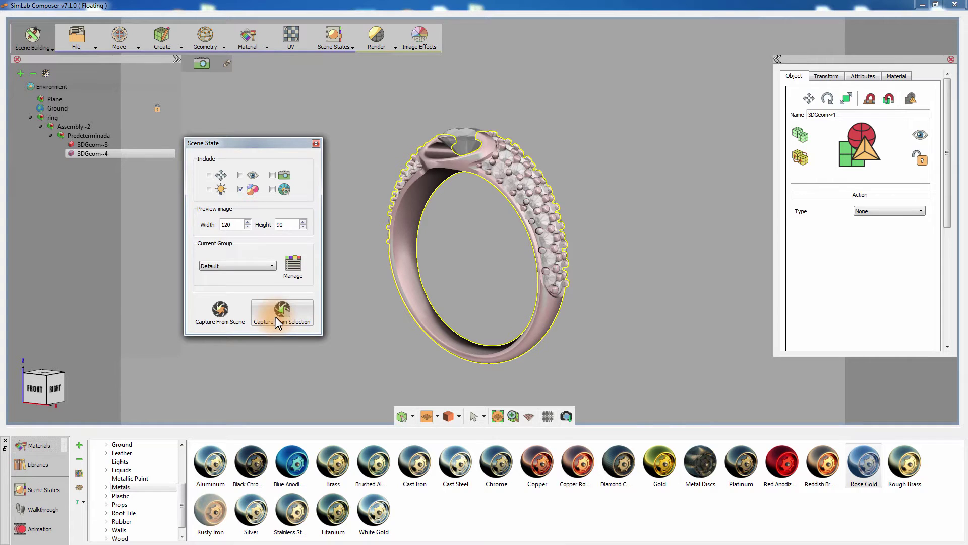
{"action": "left_click_drag", "start_coordinate": [367, 331], "coordinate": [470, 348]}
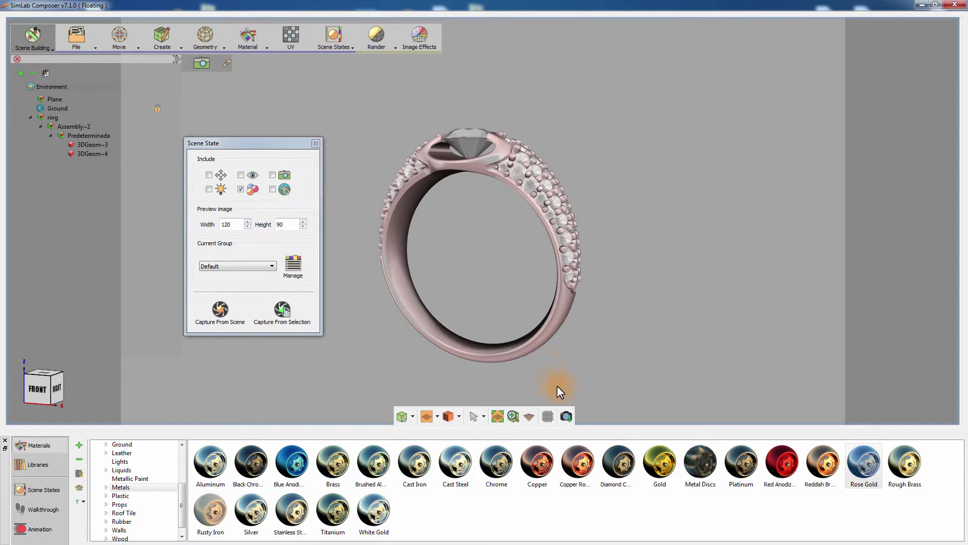
Apply the Gold material to the ring band and capture it as a scene state.
{"action": "left_click_drag", "start_coordinate": [657, 462], "coordinate": [596, 394]}
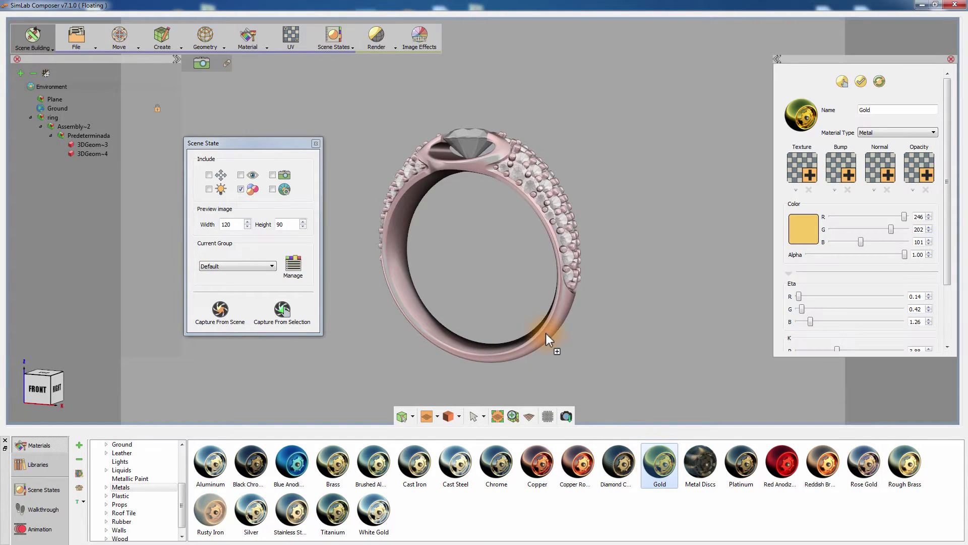
{"action": "left_click_drag", "start_coordinate": [546, 333], "coordinate": [545, 333]}
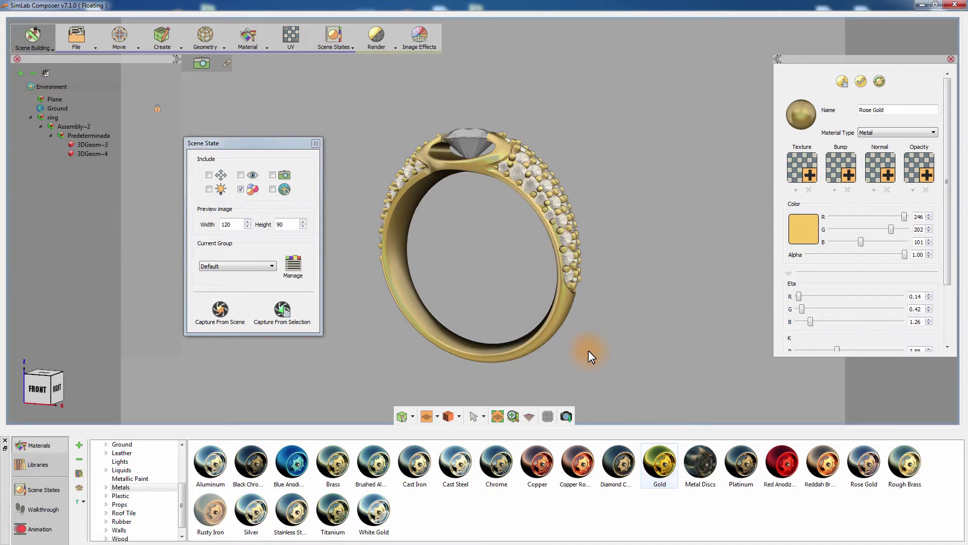
{"action": "left_click", "coordinate": [540, 341]}
{"action": "left_click", "coordinate": [280, 313]}
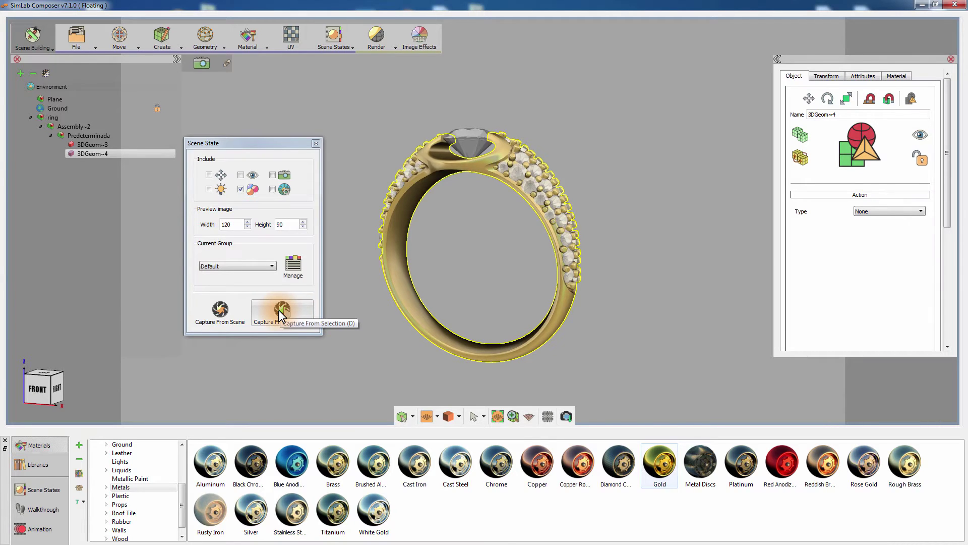
{"action": "left_click", "coordinate": [280, 315]}
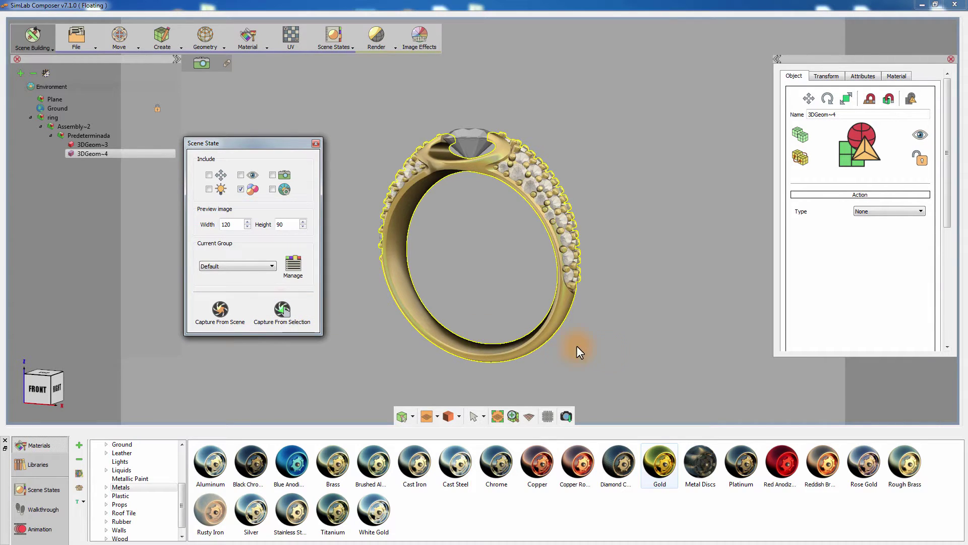
{"action": "left_click", "coordinate": [636, 316]}
Apply White Gold to the ring band and capture it as a scene state.
{"action": "left_click_drag", "start_coordinate": [661, 336], "coordinate": [618, 332]}
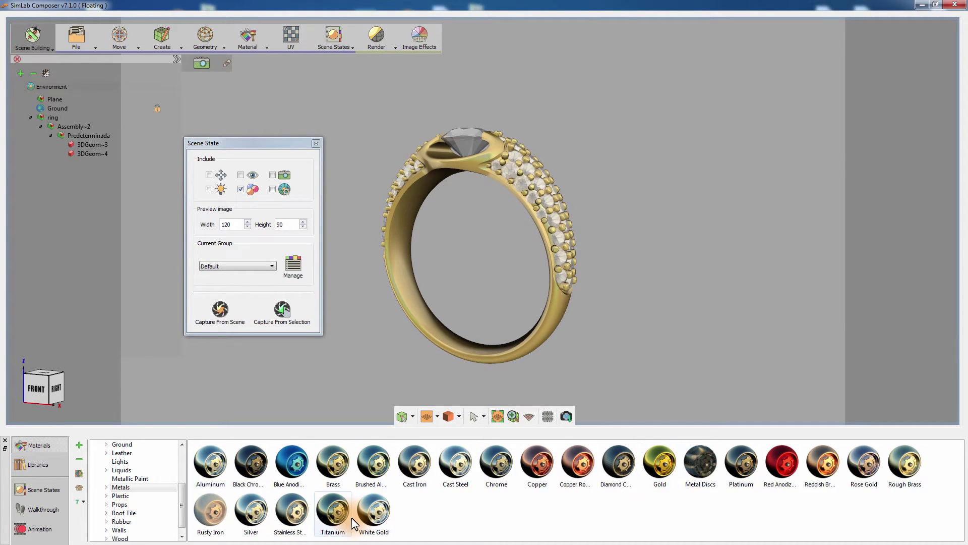
{"action": "left_click_drag", "start_coordinate": [373, 510], "coordinate": [552, 314]}
{"action": "left_click", "coordinate": [552, 313]}
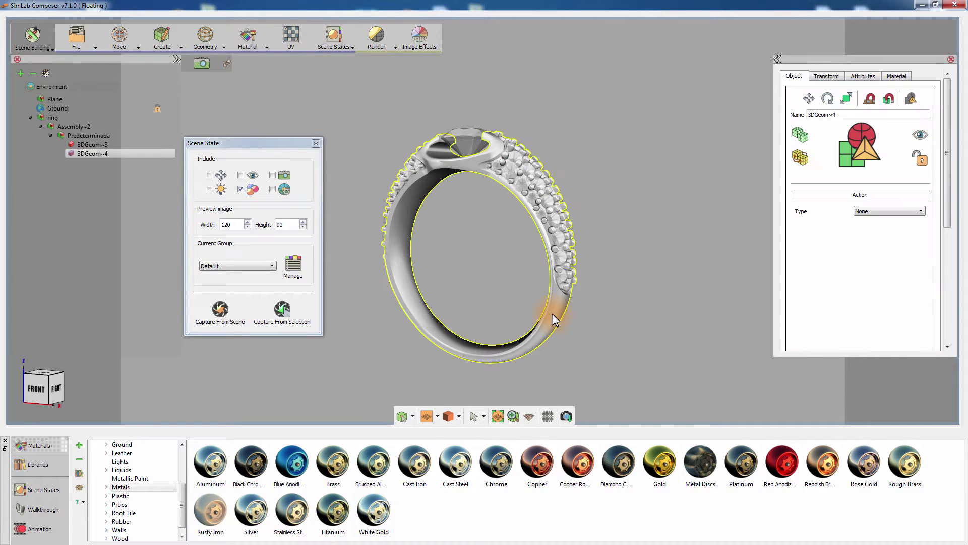
{"action": "left_click", "coordinate": [289, 319]}
{"action": "left_click_drag", "start_coordinate": [348, 331], "coordinate": [374, 360]}
{"action": "left_click", "coordinate": [53, 492]}
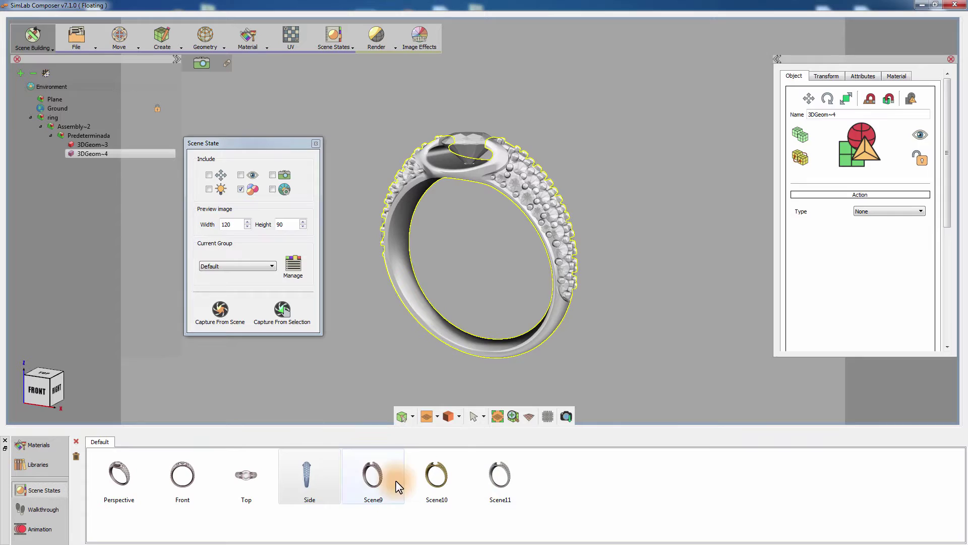
Preview Scene9 through Scene11, then rename Scene9 to Rose Gold.
{"action": "left_click", "coordinate": [382, 482]}
{"action": "left_click", "coordinate": [437, 477]}
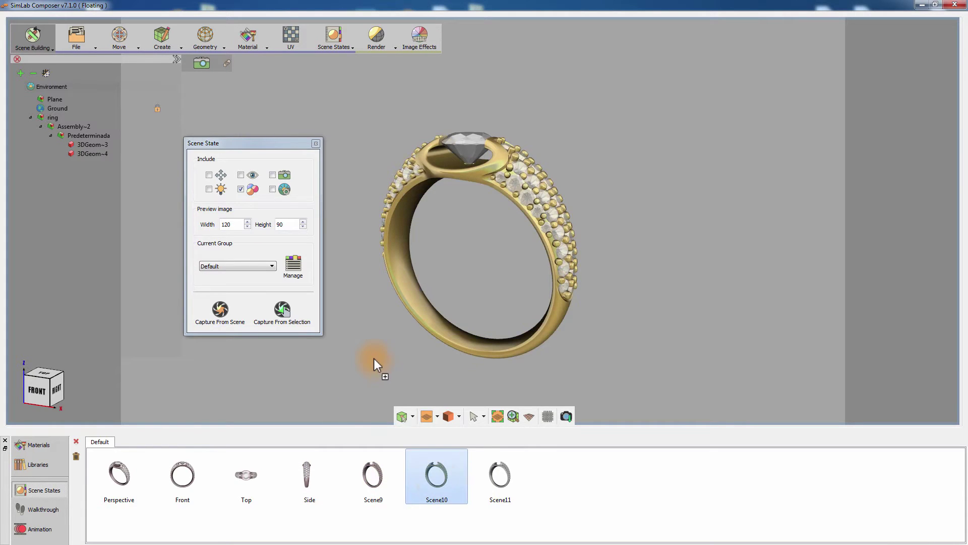
{"action": "left_click", "coordinate": [498, 474]}
{"action": "left_click", "coordinate": [381, 475]}
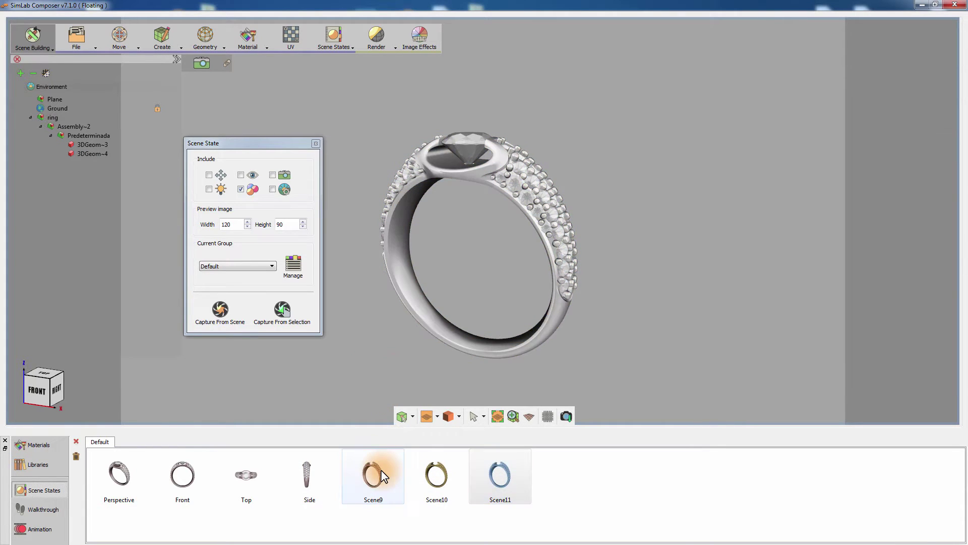
{"action": "double_click", "coordinate": [380, 472]}
{"action": "left_click", "coordinate": [545, 364]}
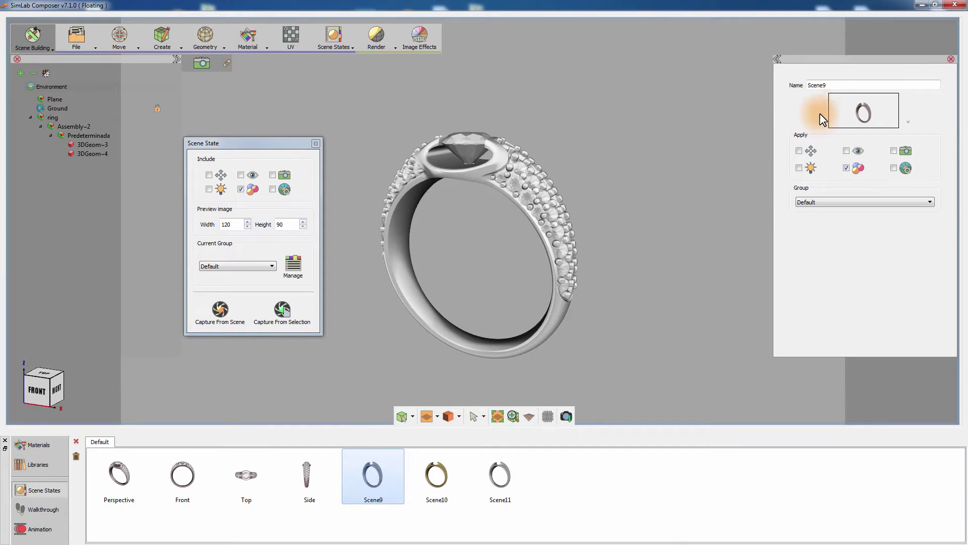
{"action": "left_click_drag", "start_coordinate": [831, 85], "coordinate": [797, 86]}
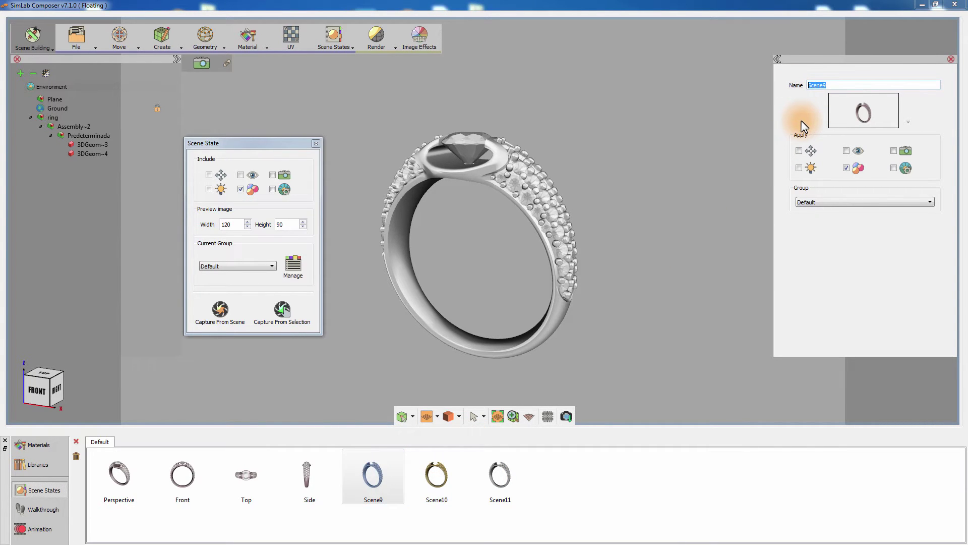
{"action": "type", "text": "Rose g"}
{"action": "key", "text": "BackSpace"}
{"action": "type", "text": "Gold"}
Rename Scene10 to Gold and Scene11 to White Gold.
{"action": "left_click", "coordinate": [452, 459]}
{"action": "left_click_drag", "start_coordinate": [830, 85], "coordinate": [787, 87]}
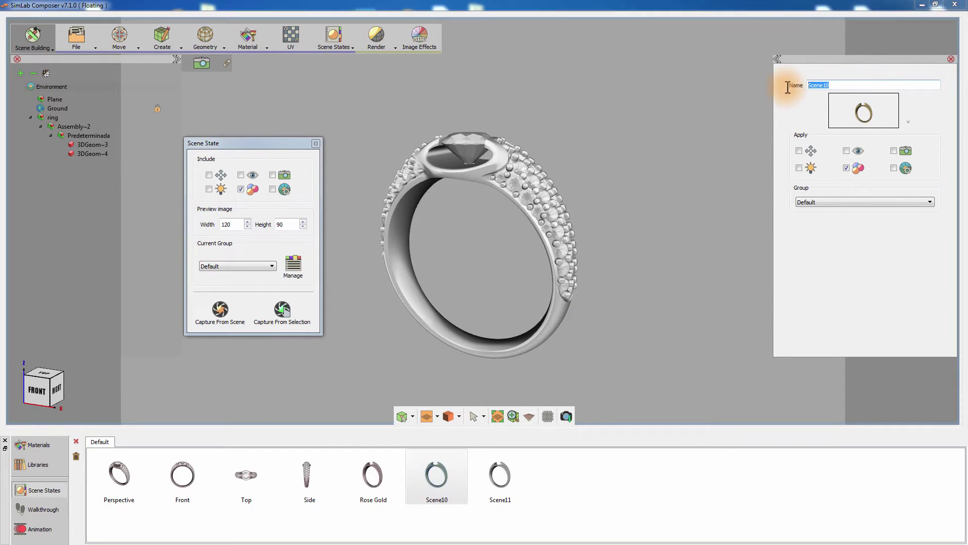
{"action": "type", "text": "Gold"}
{"action": "left_click", "coordinate": [500, 472]}
{"action": "left_click_drag", "start_coordinate": [848, 85], "coordinate": [779, 84]}
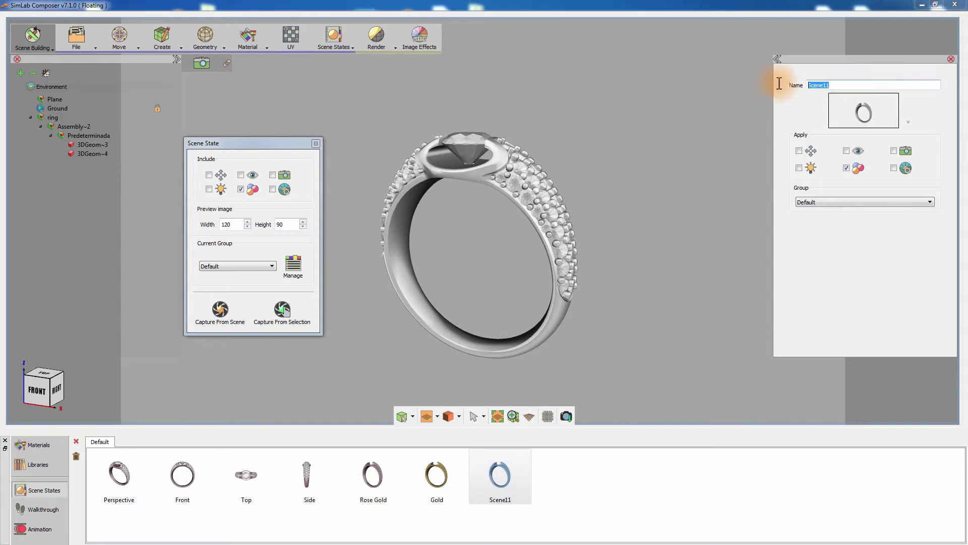
{"action": "type", "text": "White"}
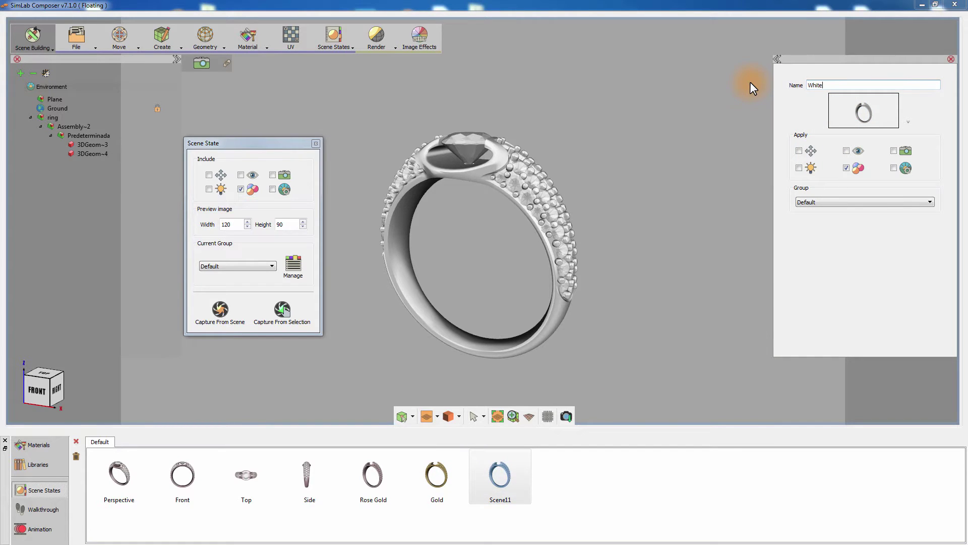
{"action": "type", "text": " Gold"}
{"action": "left_click_drag", "start_coordinate": [613, 195], "coordinate": [600, 202]}
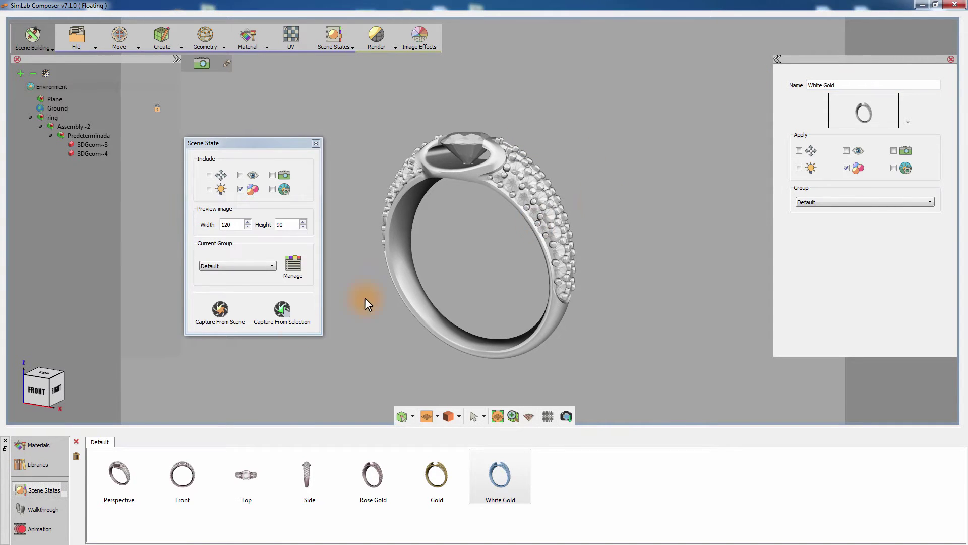
{"action": "left_click", "coordinate": [42, 444]}
Open the GemStones category and capture the ring's original clear gemstones as a scene state.
{"action": "left_click_drag", "start_coordinate": [178, 486], "coordinate": [177, 477]}
{"action": "left_click", "coordinate": [130, 452]}
{"action": "left_click_drag", "start_coordinate": [608, 222], "coordinate": [625, 247]}
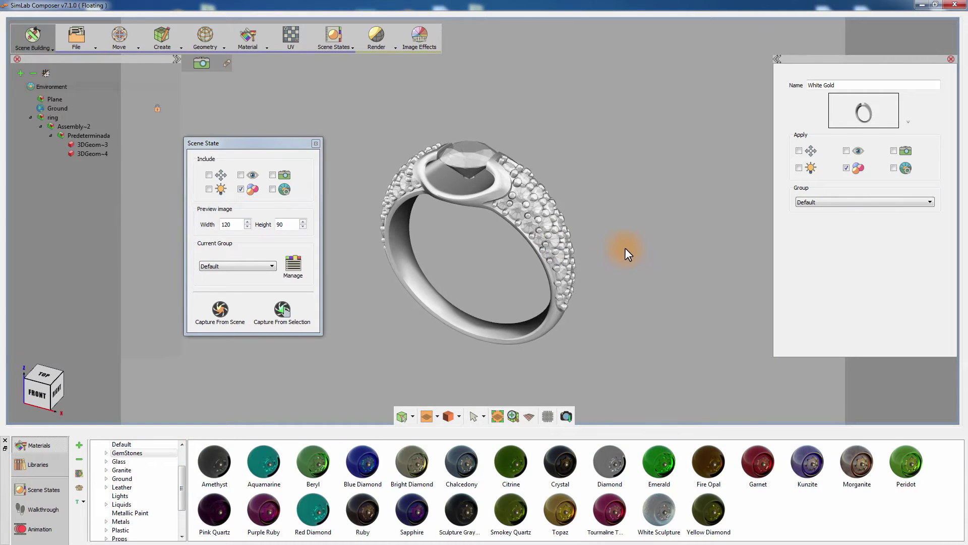
{"action": "left_click", "coordinate": [469, 161]}
{"action": "left_click_drag", "start_coordinate": [518, 159], "coordinate": [647, 143]}
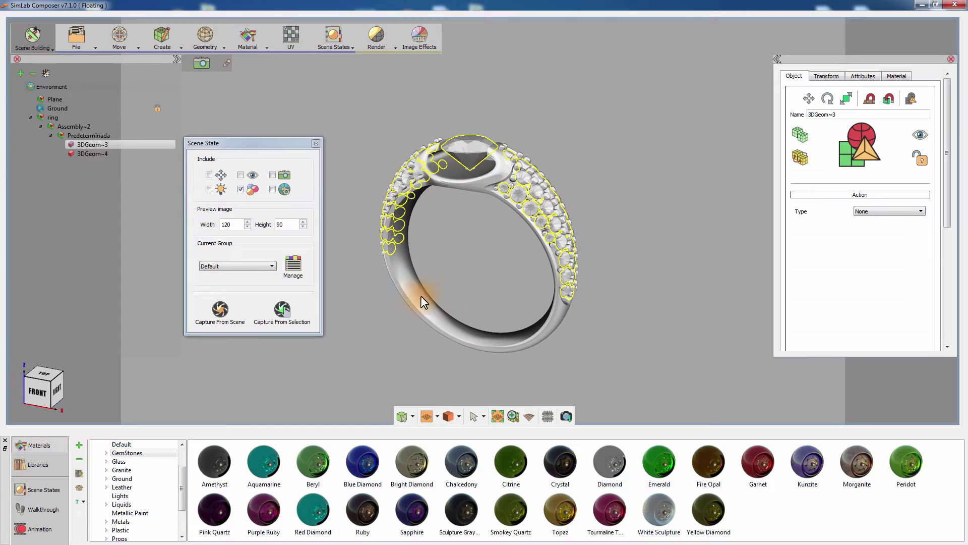
{"action": "left_click", "coordinate": [284, 316]}
{"action": "left_click", "coordinate": [607, 318]}
{"action": "left_click_drag", "start_coordinate": [625, 244], "coordinate": [712, 333]}
Turn the gemstones Emerald green and capture them as a scene state.
{"action": "left_click_drag", "start_coordinate": [664, 453], "coordinate": [501, 214]}
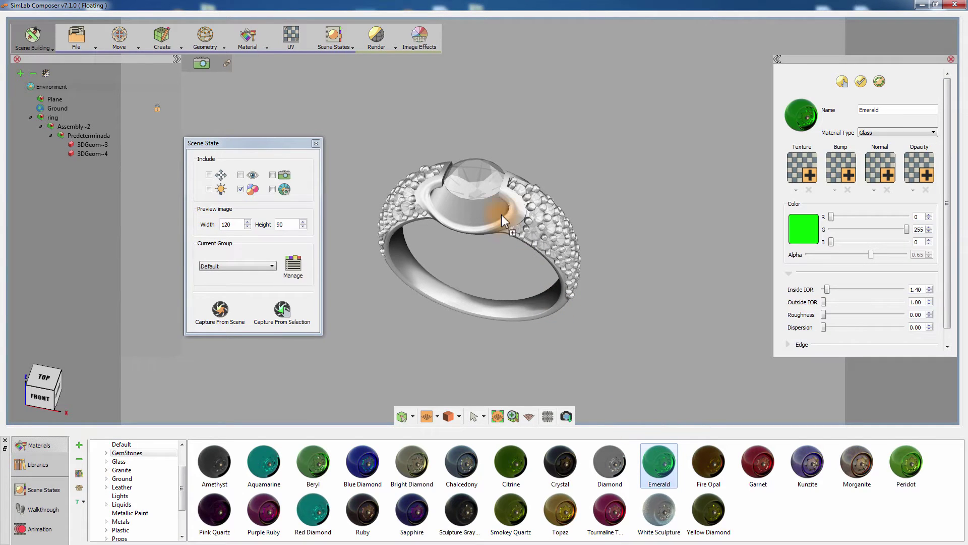
{"action": "left_click_drag", "start_coordinate": [476, 177], "coordinate": [476, 177]}
{"action": "left_click", "coordinate": [476, 177]}
{"action": "left_click", "coordinate": [286, 309]}
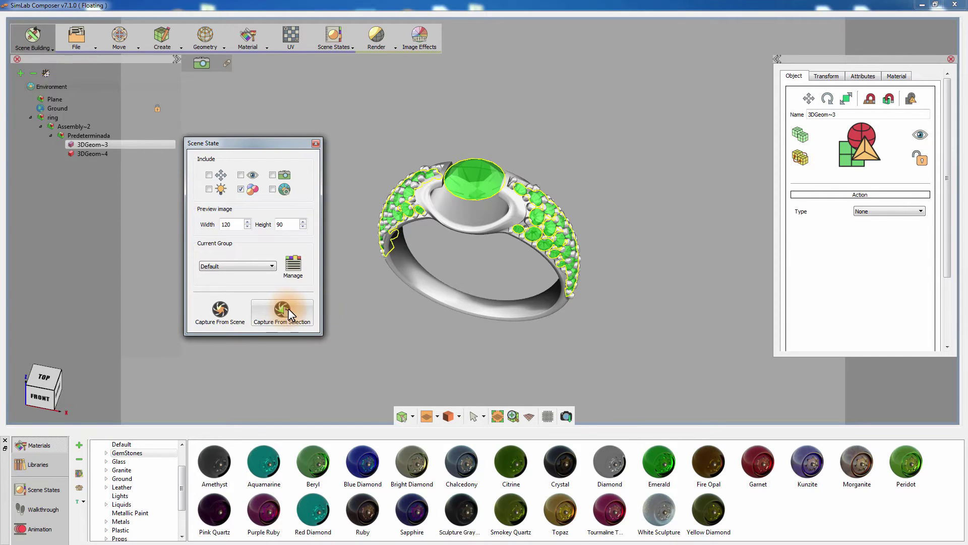
{"action": "left_click_drag", "start_coordinate": [609, 355], "coordinate": [668, 359]}
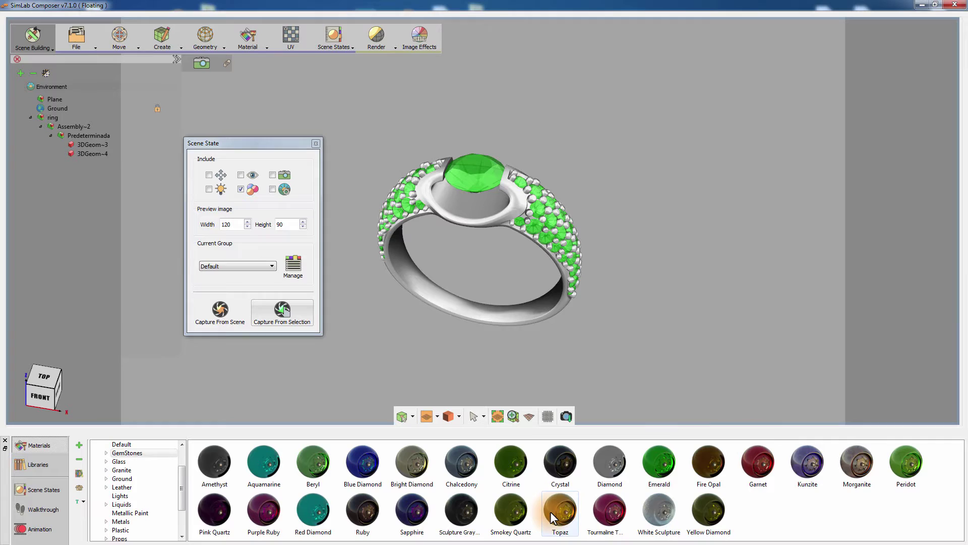
Turn the gemstones Topaz yellow and capture them as a scene state.
{"action": "left_click_drag", "start_coordinate": [550, 511], "coordinate": [465, 222]}
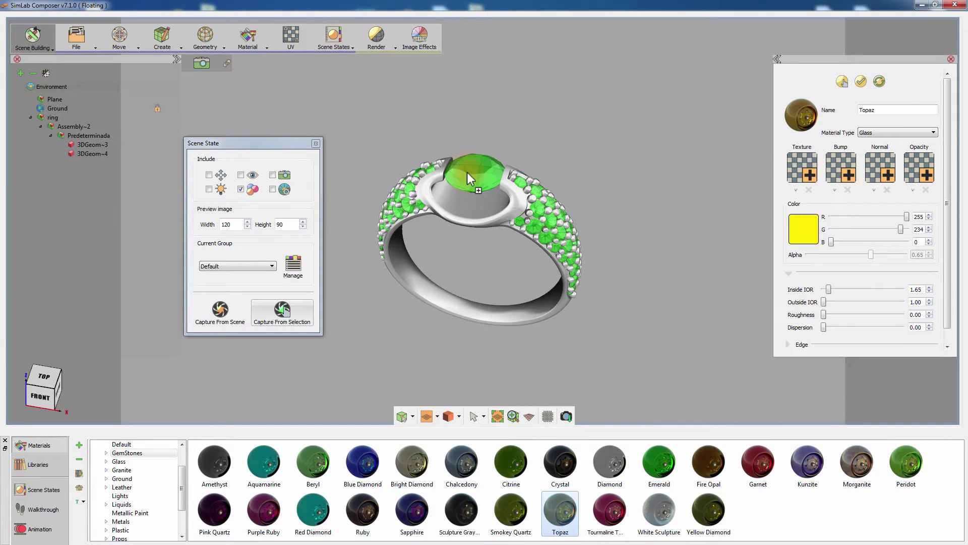
{"action": "left_click_drag", "start_coordinate": [467, 171], "coordinate": [467, 171]}
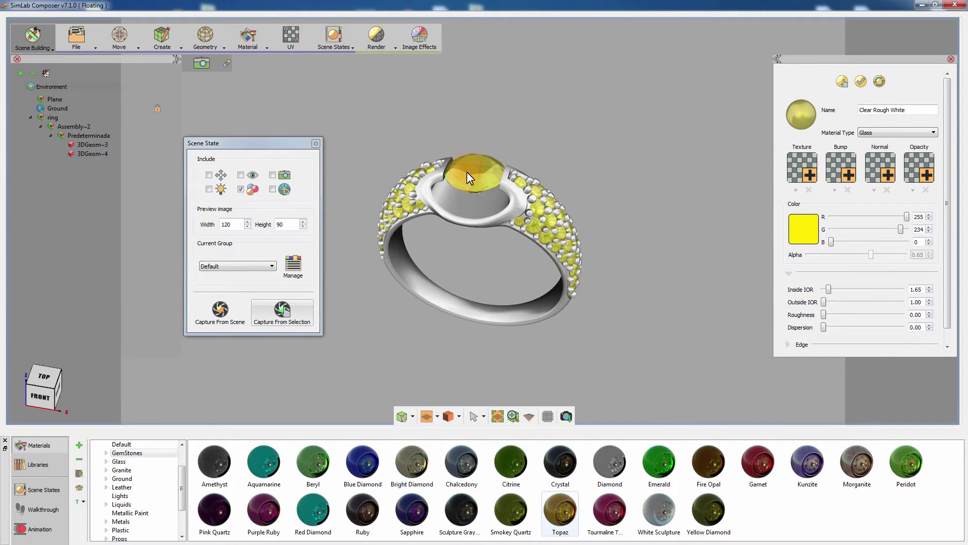
{"action": "left_click", "coordinate": [467, 172]}
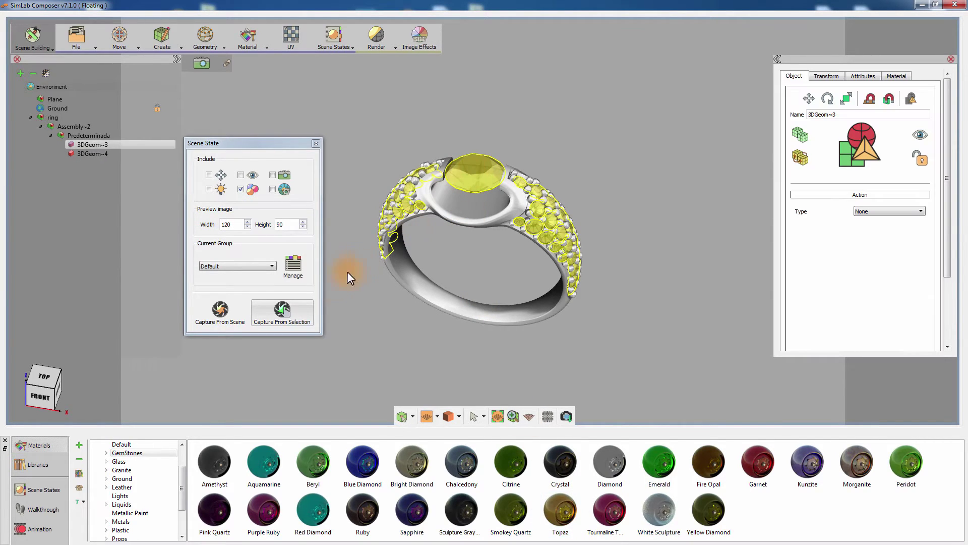
{"action": "left_click", "coordinate": [281, 314]}
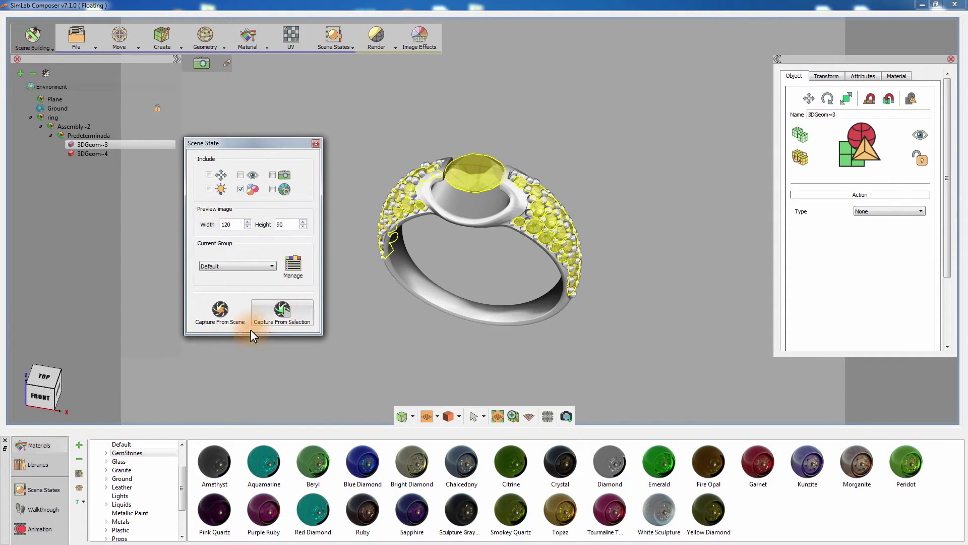
Rename Scene15, Scene16 and Scene17 to Diamond, Emerald and Topaz.
{"action": "left_click", "coordinate": [44, 489]}
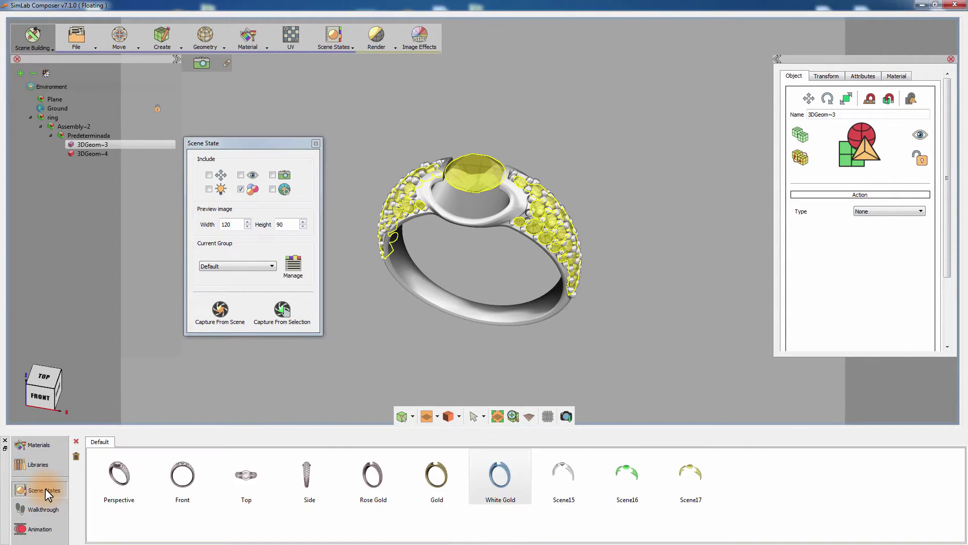
{"action": "left_click", "coordinate": [550, 481]}
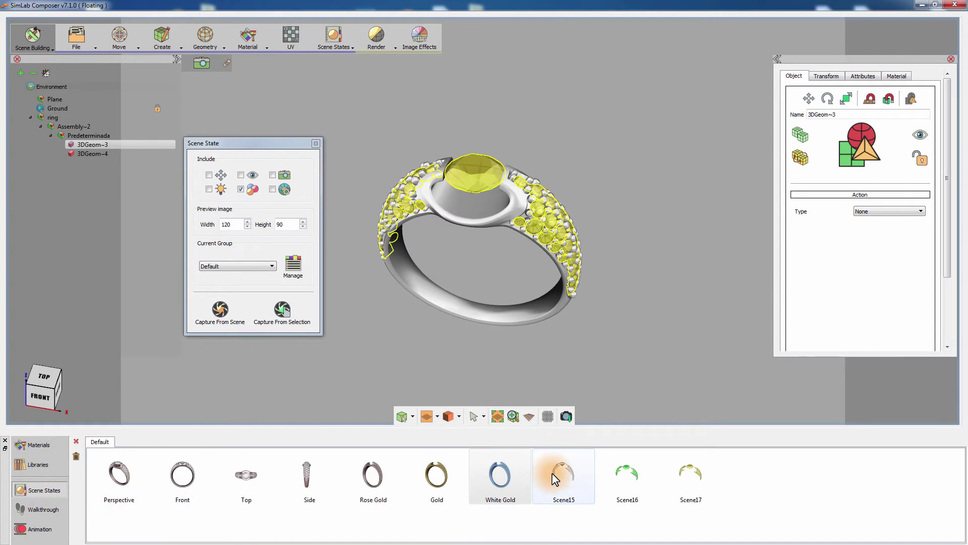
{"action": "left_click", "coordinate": [551, 474]}
{"action": "double_click", "coordinate": [857, 84]}
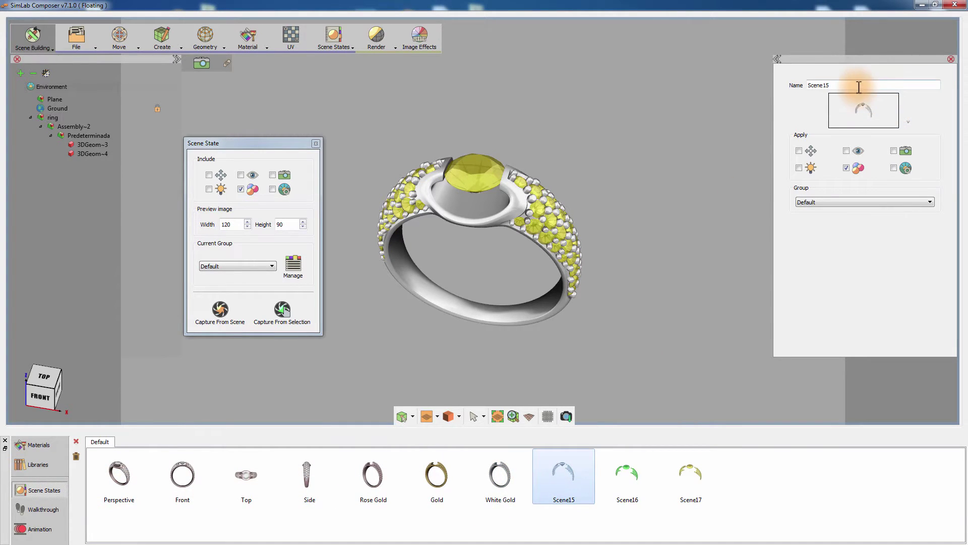
{"action": "type", "text": "Diamond"}
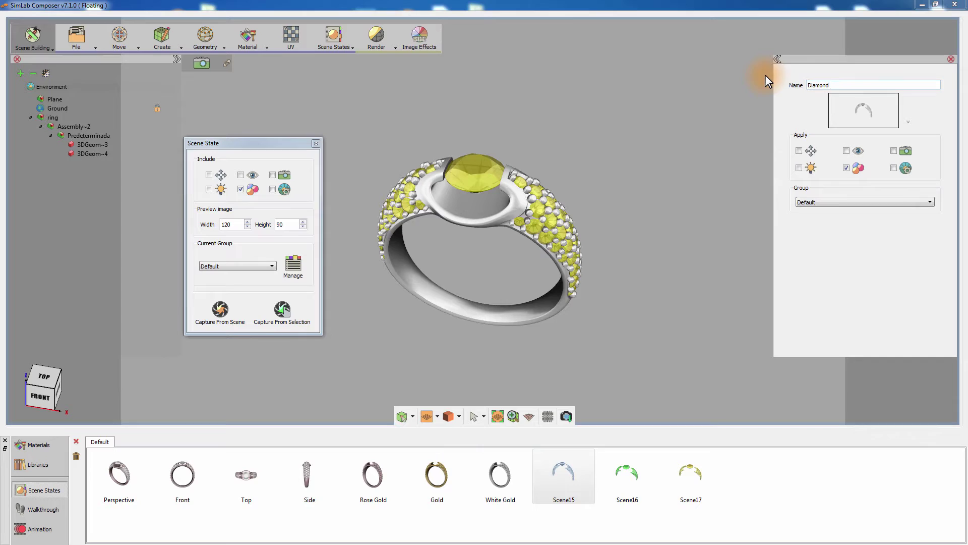
{"action": "left_click", "coordinate": [627, 469]}
{"action": "double_click", "coordinate": [913, 85]}
{"action": "type", "text": "Emerald"}
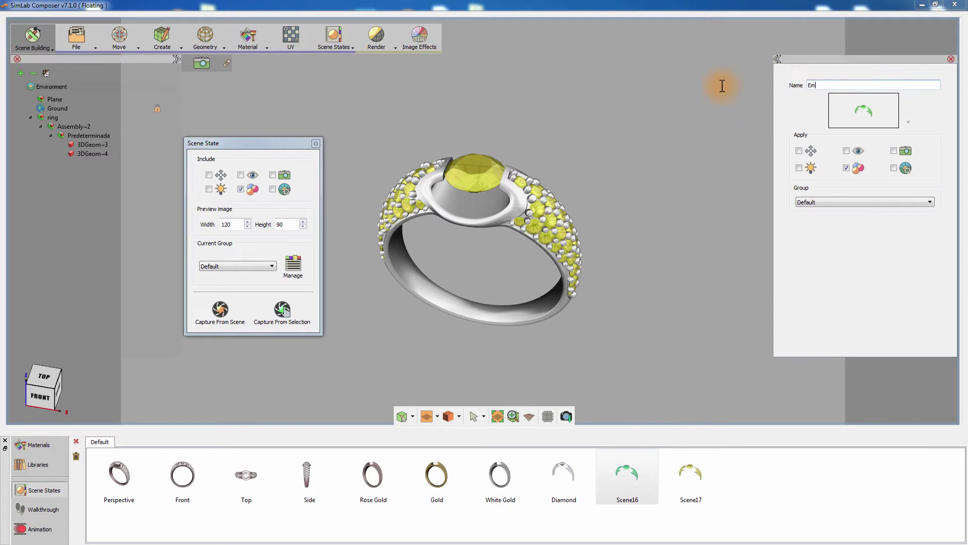
{"action": "left_click", "coordinate": [716, 470]}
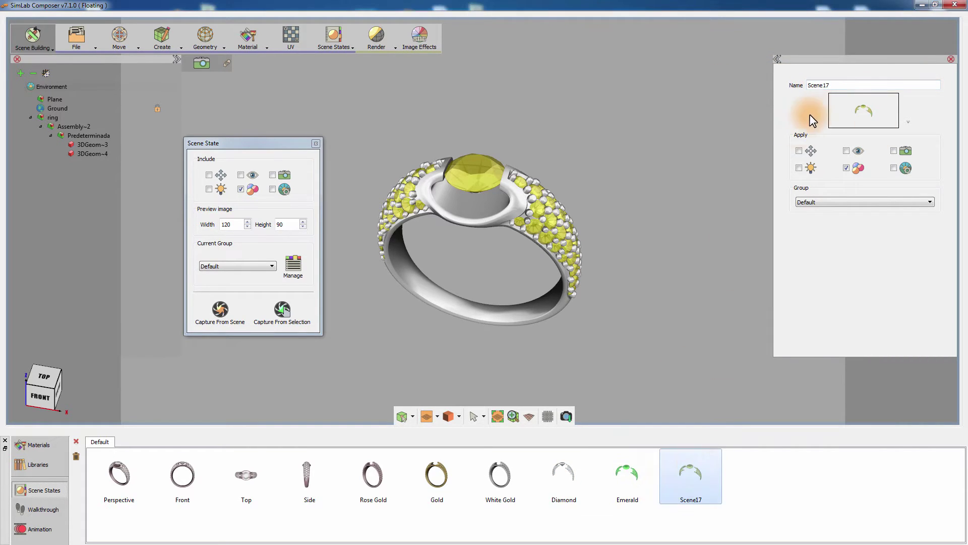
{"action": "type", "text": "Topaz"}
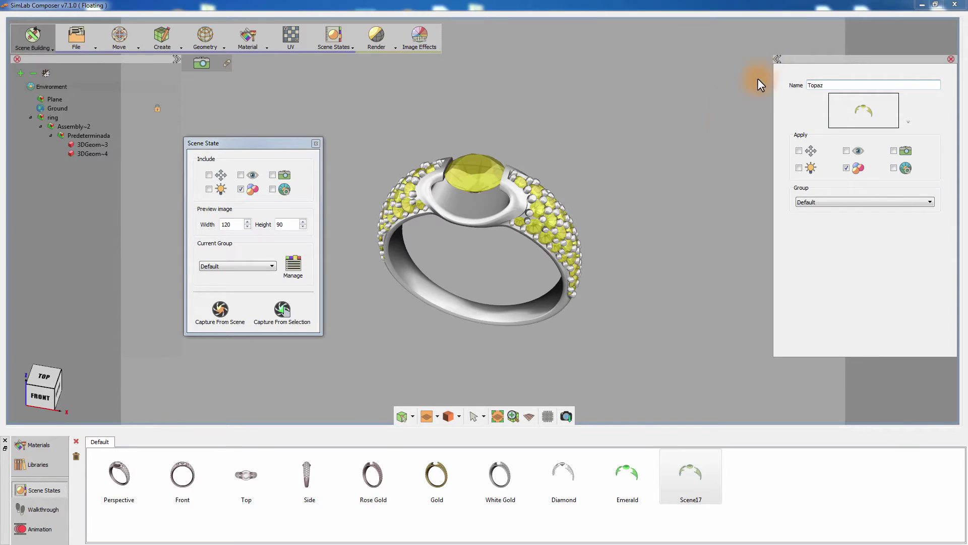
{"action": "key", "text": "Return"}
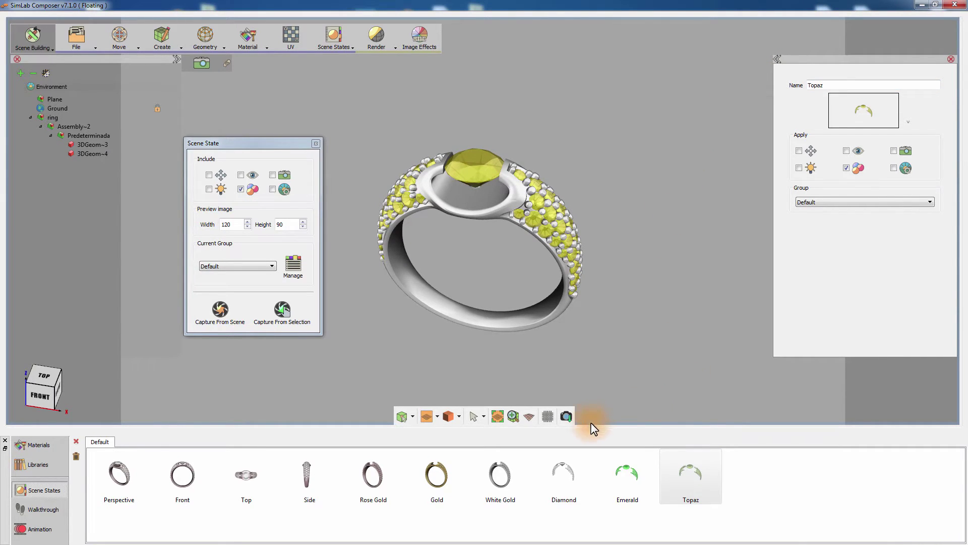
Apply the Gold, Emerald, Rose Gold, Front, Gold and White Gold states, then close the Scene State window.
{"action": "left_click", "coordinate": [433, 474]}
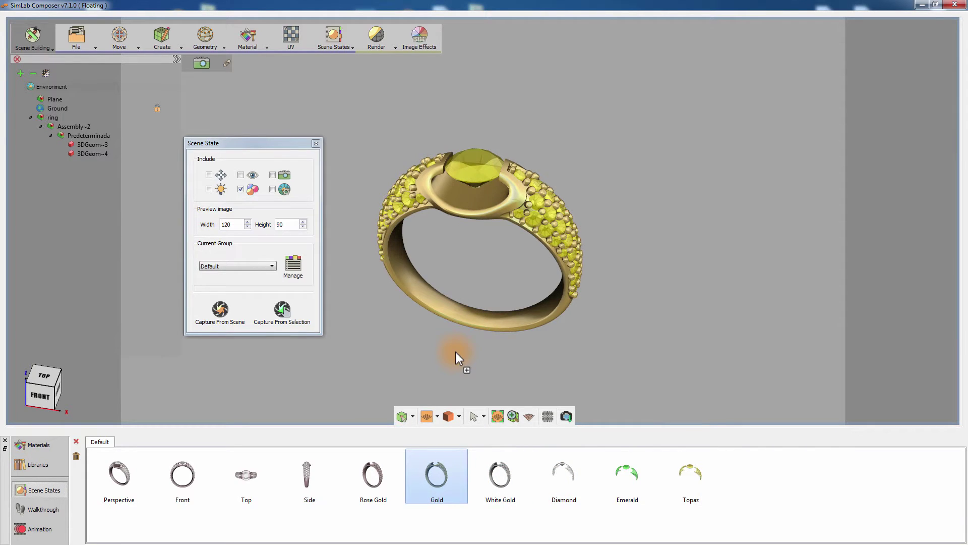
{"action": "left_click_drag", "start_coordinate": [621, 466], "coordinate": [566, 384]}
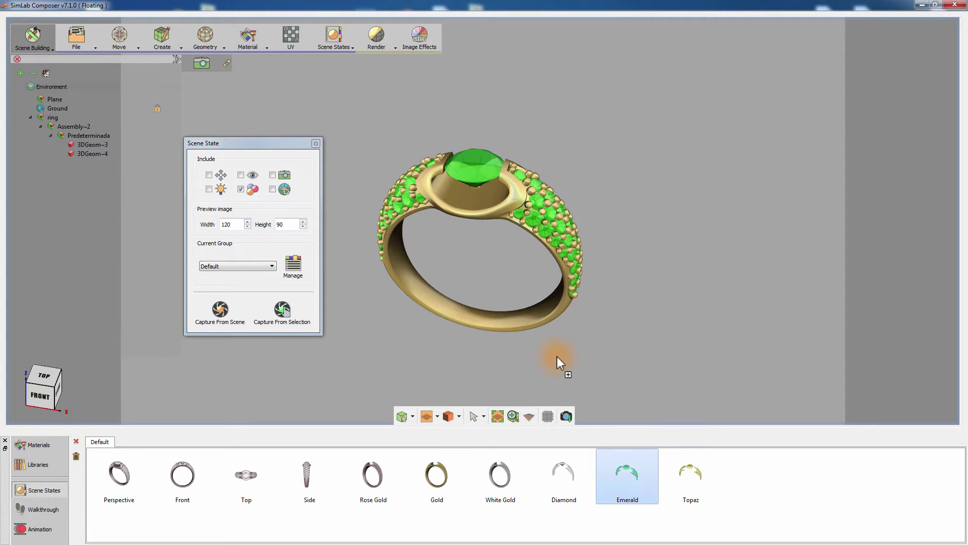
{"action": "left_click_drag", "start_coordinate": [396, 466], "coordinate": [392, 338]}
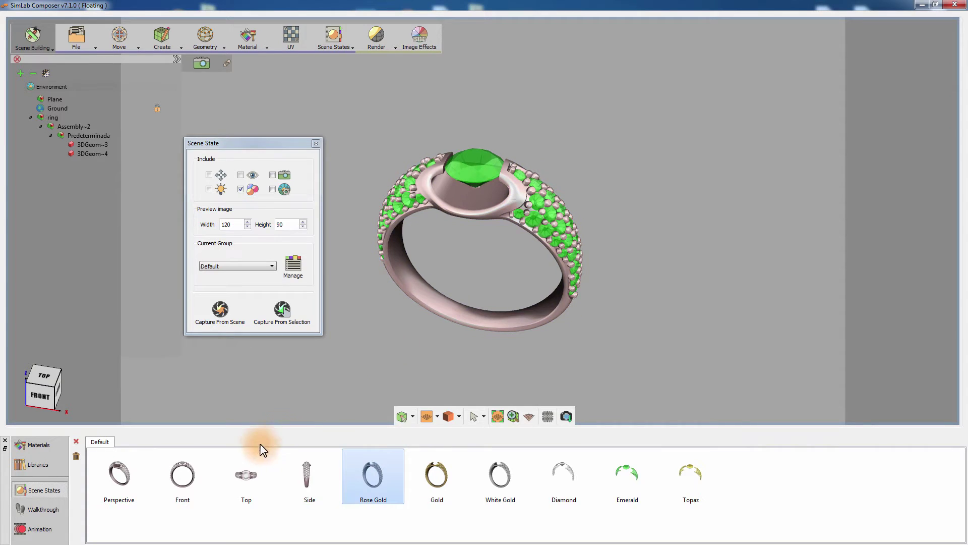
{"action": "left_click_drag", "start_coordinate": [183, 474], "coordinate": [353, 341]}
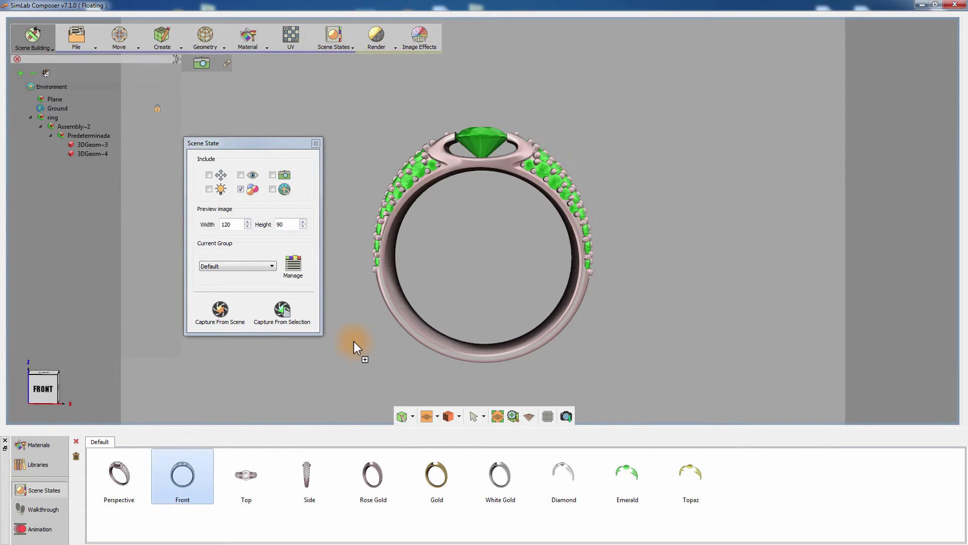
{"action": "left_click_drag", "start_coordinate": [437, 473], "coordinate": [409, 370]}
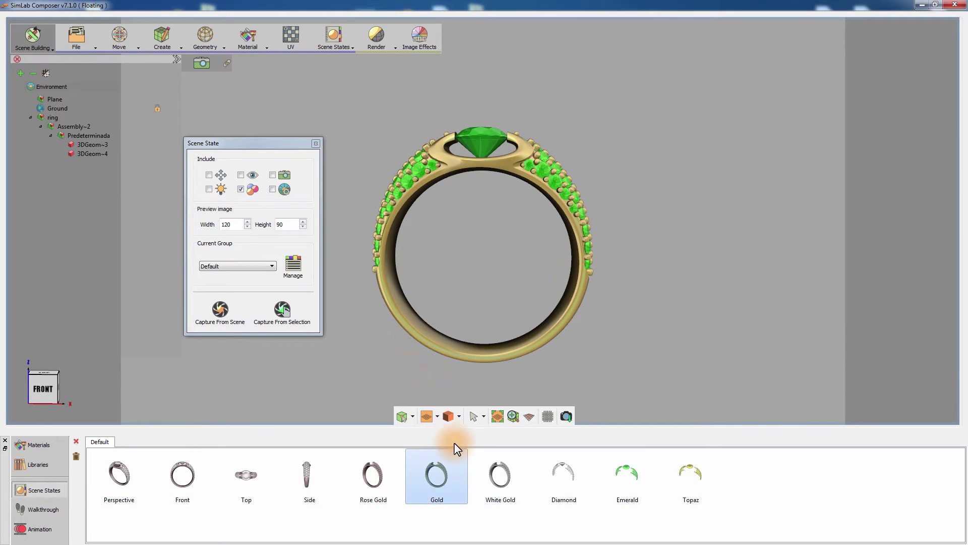
{"action": "left_click_drag", "start_coordinate": [493, 475], "coordinate": [456, 374]}
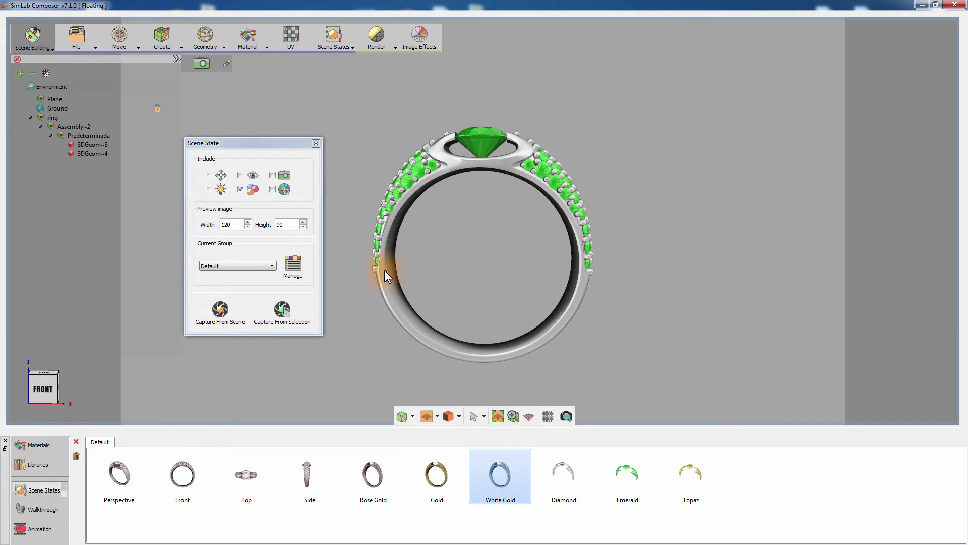
{"action": "left_click", "coordinate": [313, 144]}
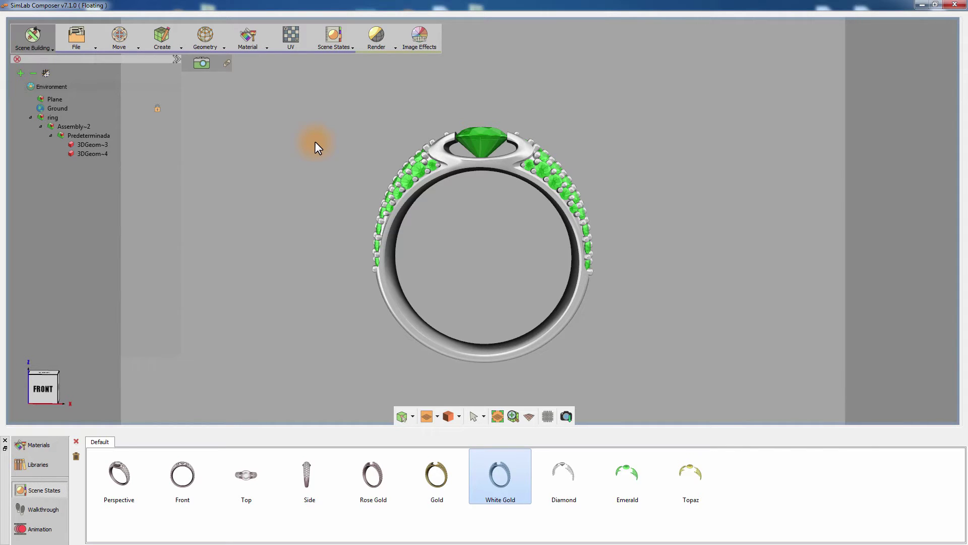
Set render output size 640X480, folder Ring_scenestates, and 800 samples per pixel.
{"action": "left_click", "coordinate": [375, 50]}
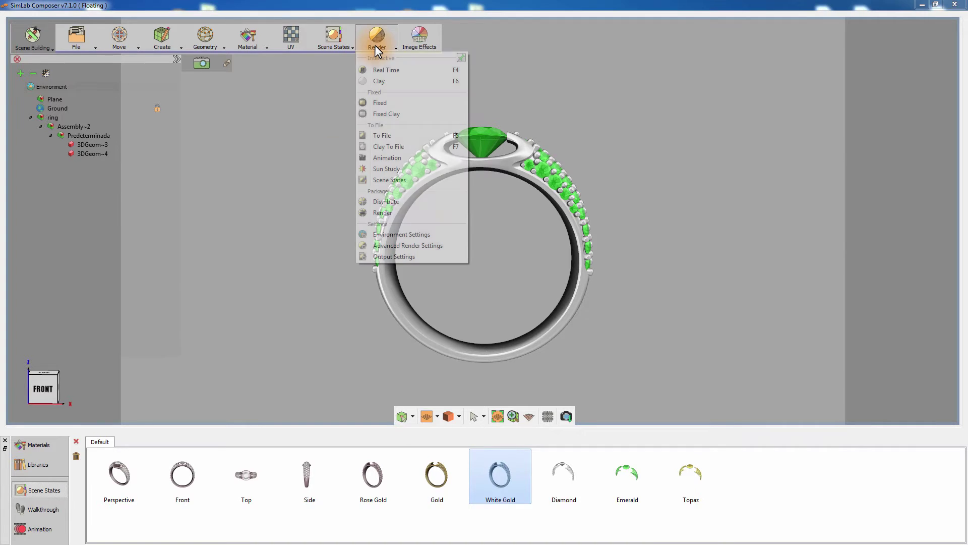
{"action": "left_click", "coordinate": [395, 257]}
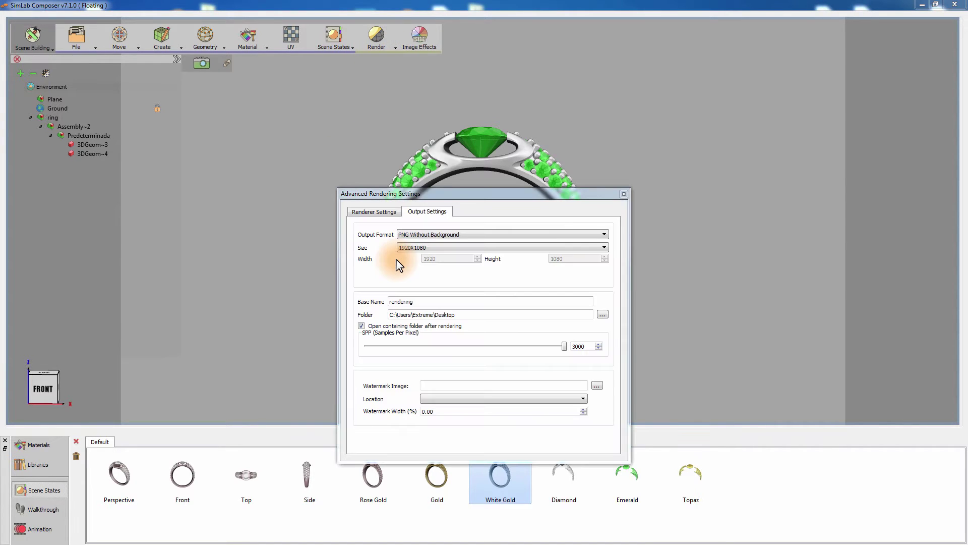
{"action": "left_click", "coordinate": [438, 247]}
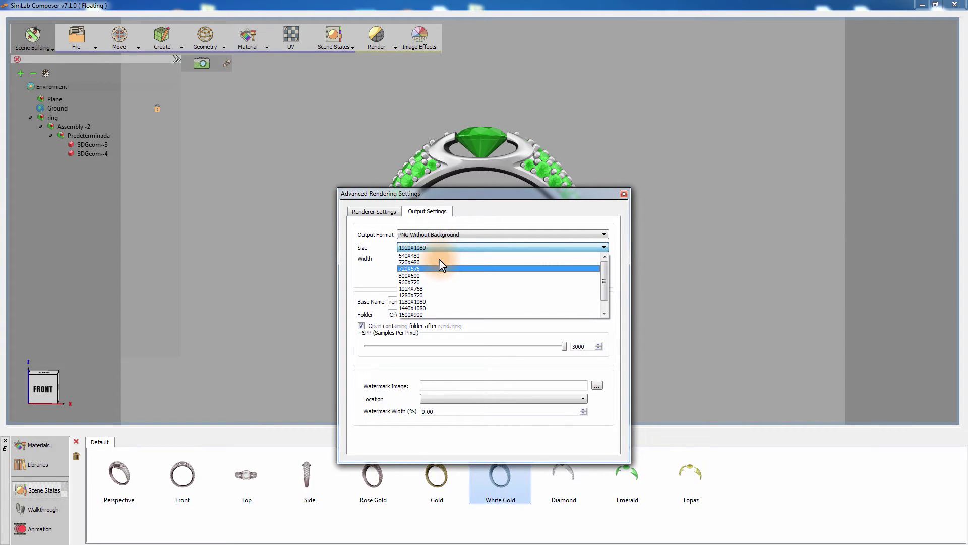
{"action": "scroll", "coordinate": [440, 260], "scroll_direction": "down", "scroll_amount": 1}
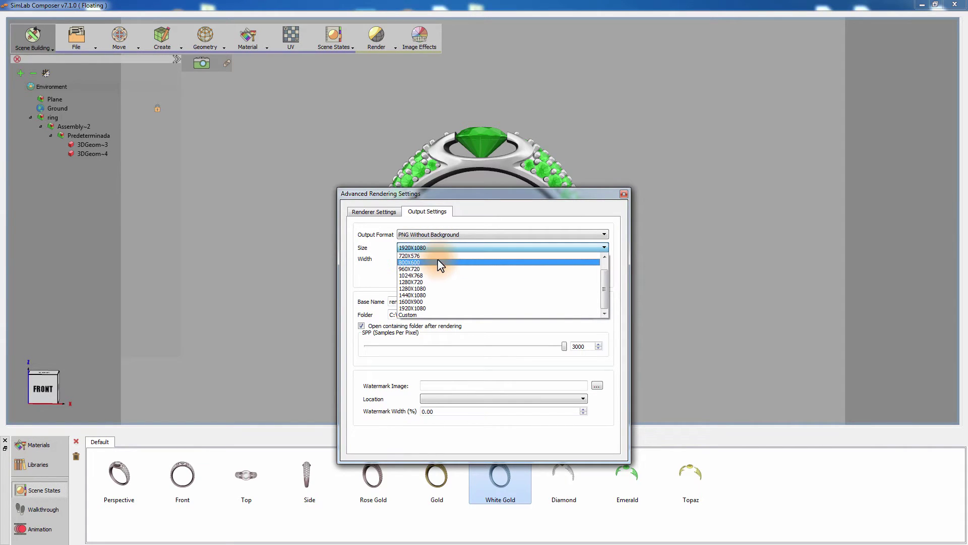
{"action": "scroll", "coordinate": [438, 259], "scroll_direction": "up", "scroll_amount": 2}
{"action": "left_click", "coordinate": [434, 255]}
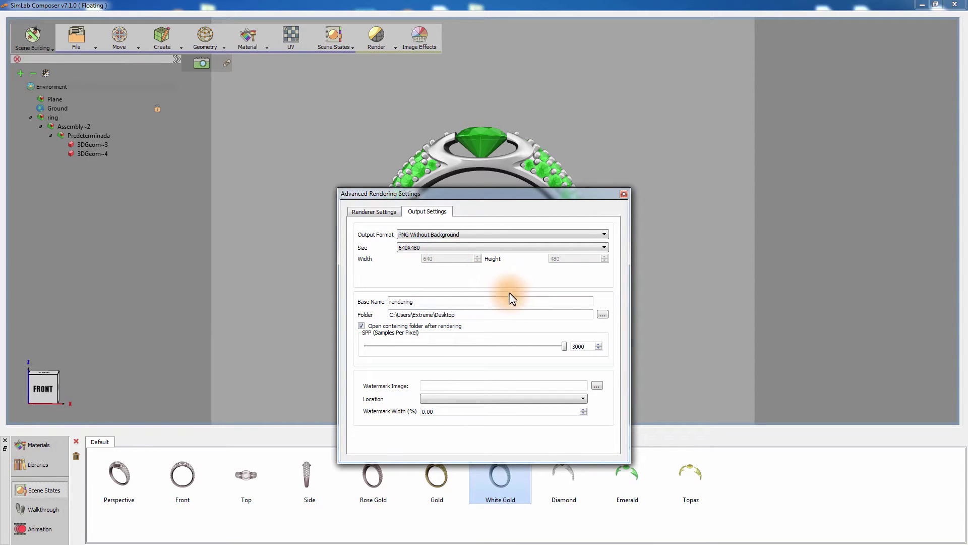
{"action": "left_click", "coordinate": [603, 315]}
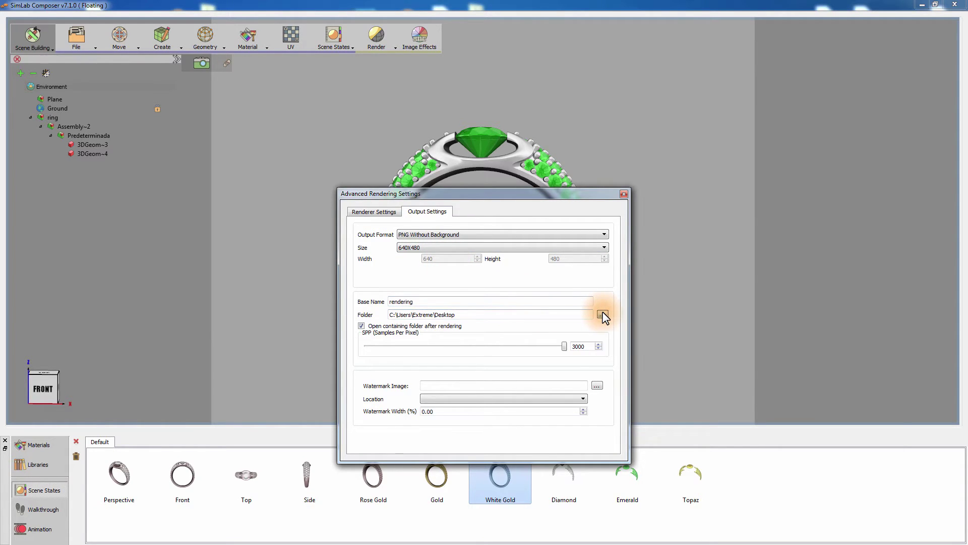
{"action": "left_click", "coordinate": [800, 513]}
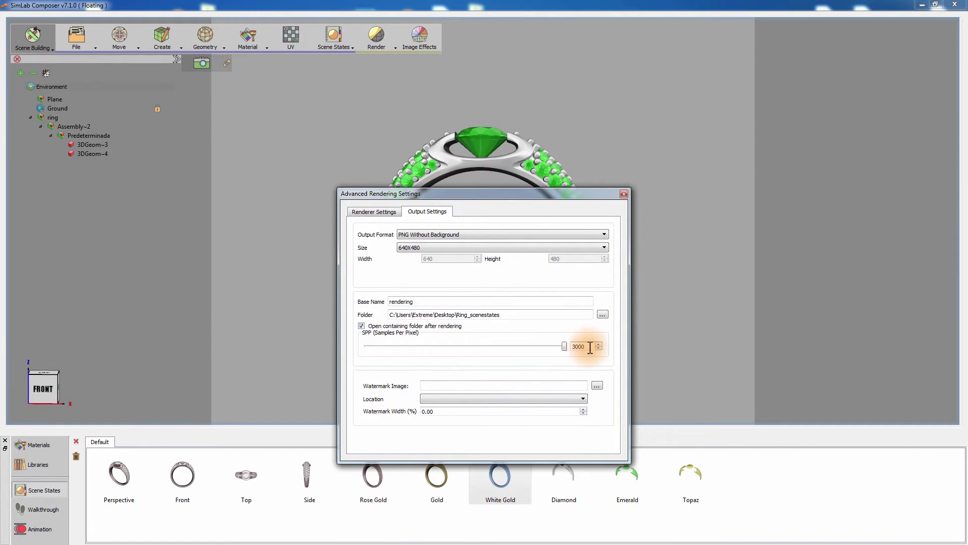
{"action": "left_click_drag", "start_coordinate": [588, 346], "coordinate": [573, 346]}
{"action": "type", "text": "8"}
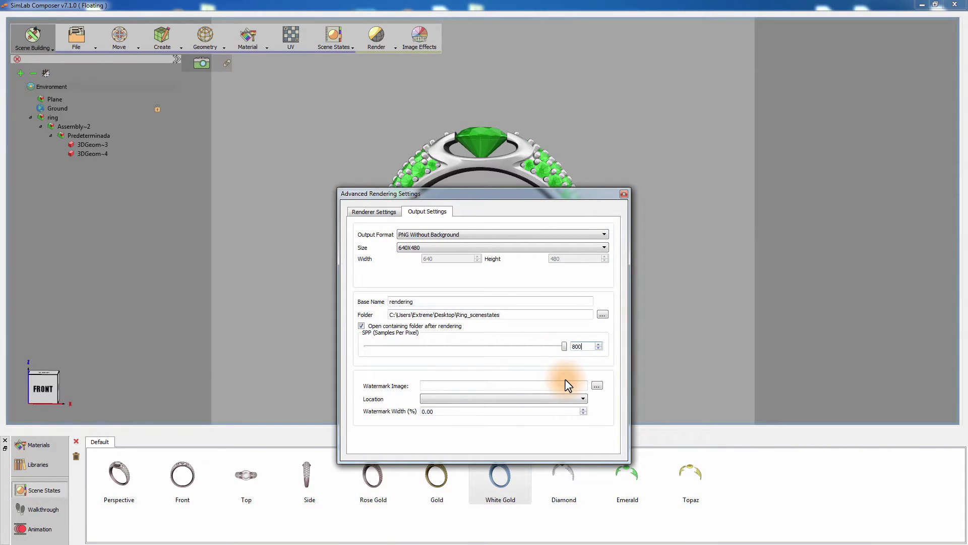
{"action": "left_click", "coordinate": [624, 194]}
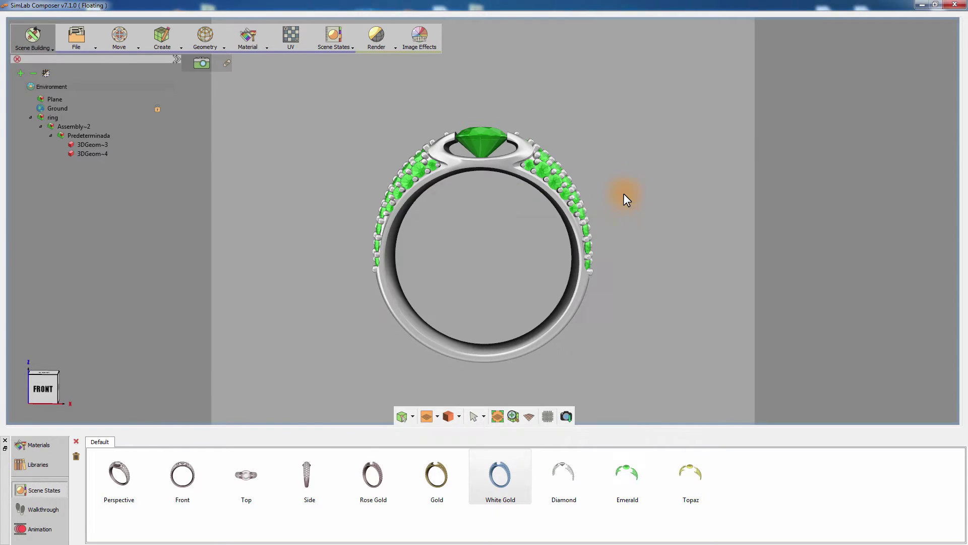
Render all ten scene states as PNG images.
{"action": "left_click", "coordinate": [374, 45]}
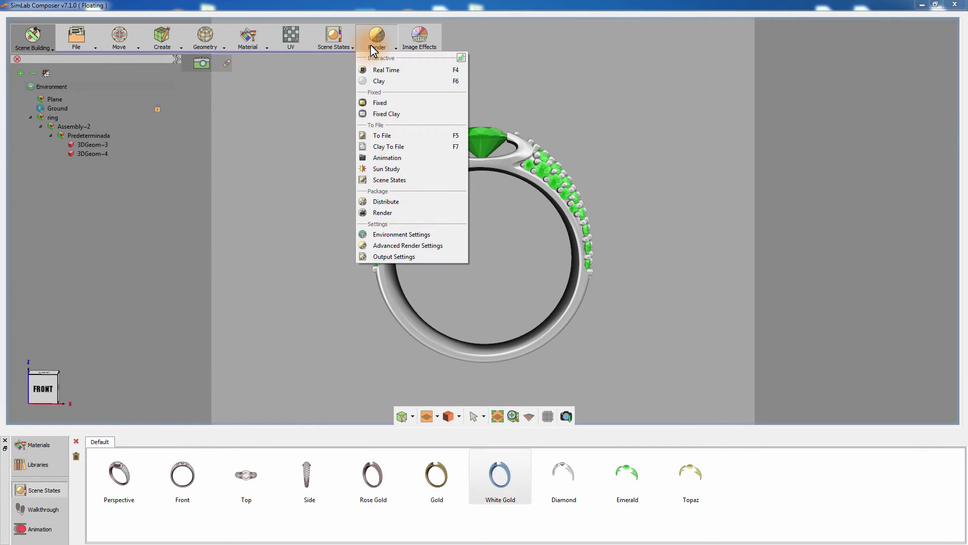
{"action": "left_click", "coordinate": [391, 177]}
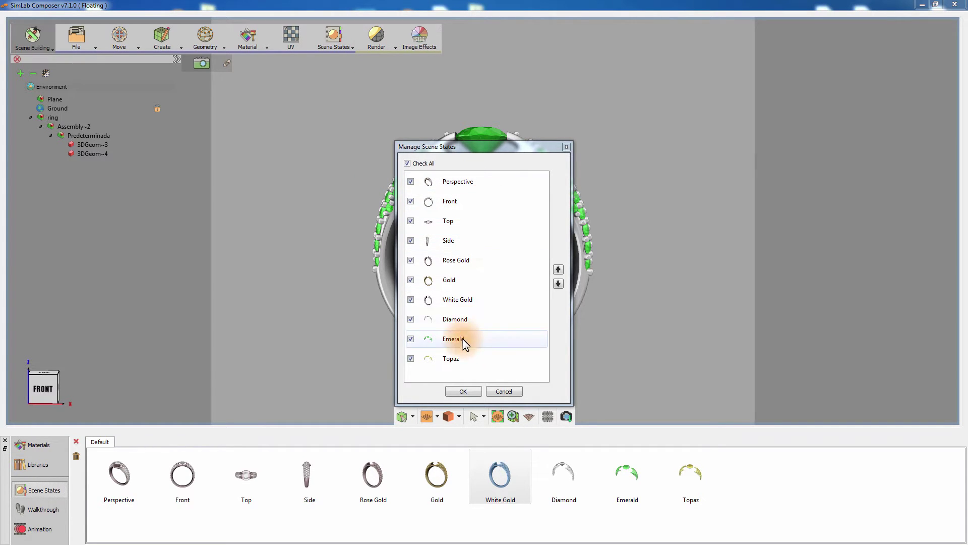
{"action": "left_click", "coordinate": [462, 391]}
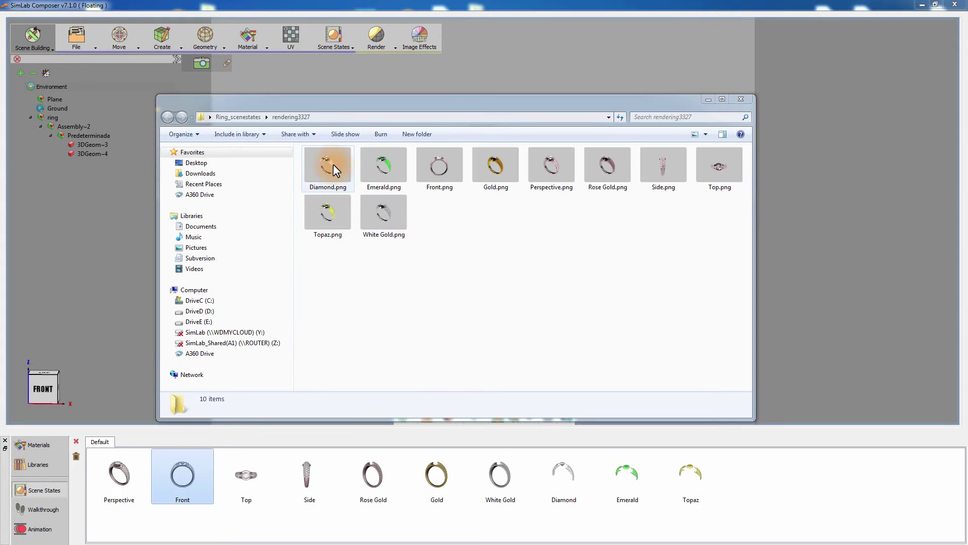
Inspect the rendered Diamond.png and the other PNGs in the image viewer, then close it.
{"action": "double_click", "coordinate": [332, 165]}
{"action": "scroll", "coordinate": [610, 205], "scroll_direction": "down", "scroll_amount": 7}
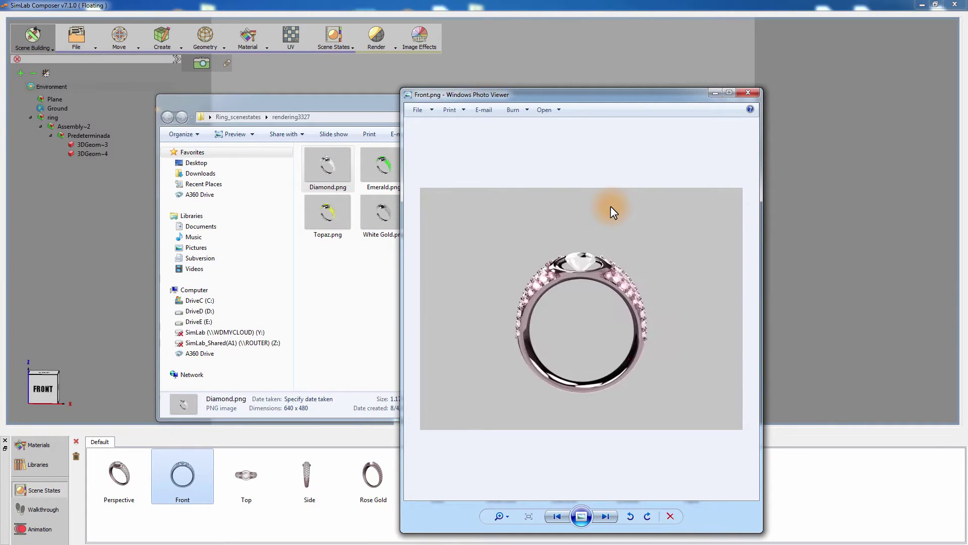
{"action": "scroll", "coordinate": [616, 208], "scroll_direction": "down", "scroll_amount": 8}
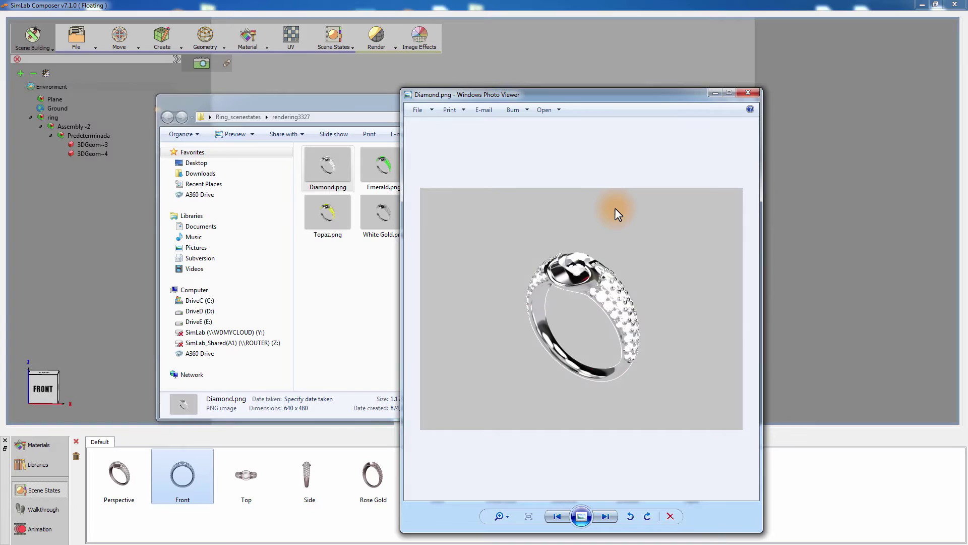
{"action": "left_click", "coordinate": [748, 92]}
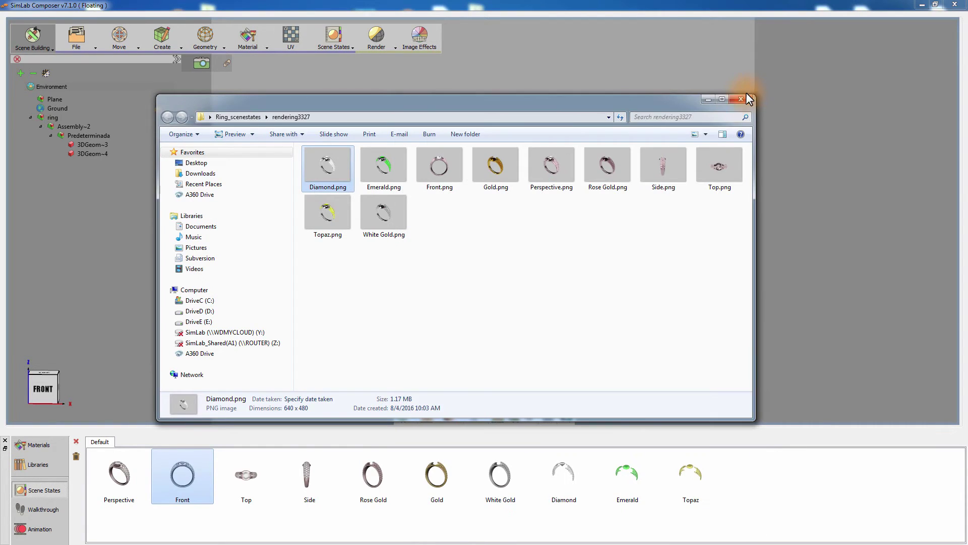
{"action": "left_click", "coordinate": [388, 5]}
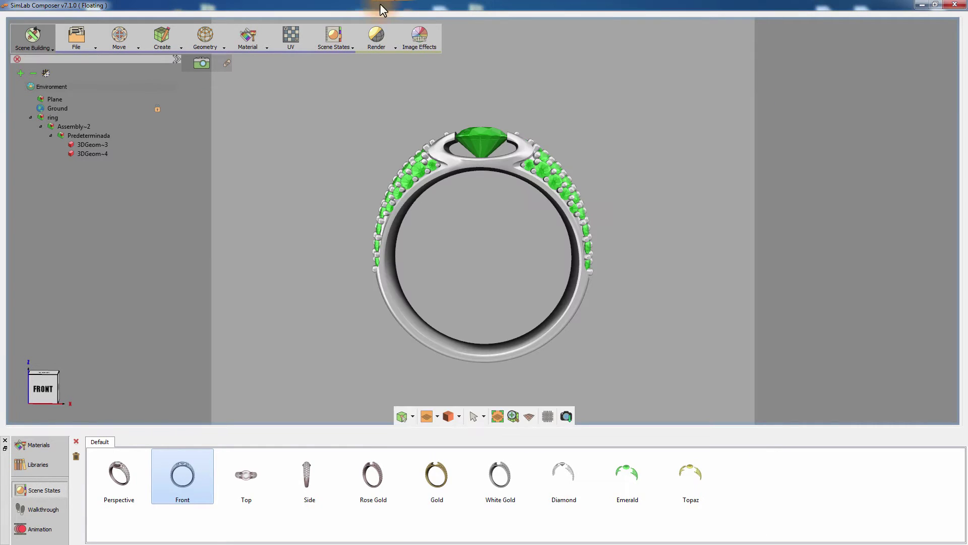
Open the 3D WebGL HTML5 settings and start a new template in SimLab Template Designer.
{"action": "left_click", "coordinate": [86, 46]}
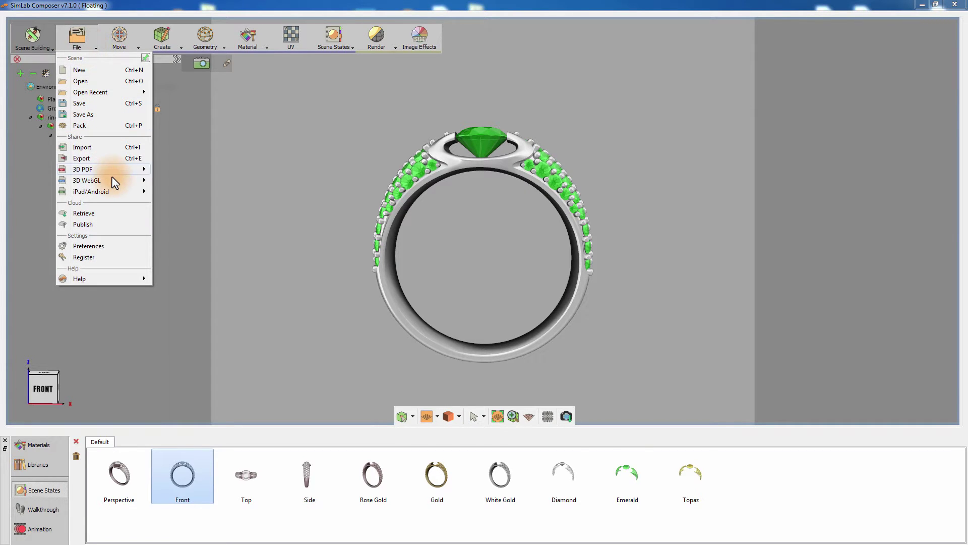
{"action": "mouse_move", "coordinate": [113, 180]}
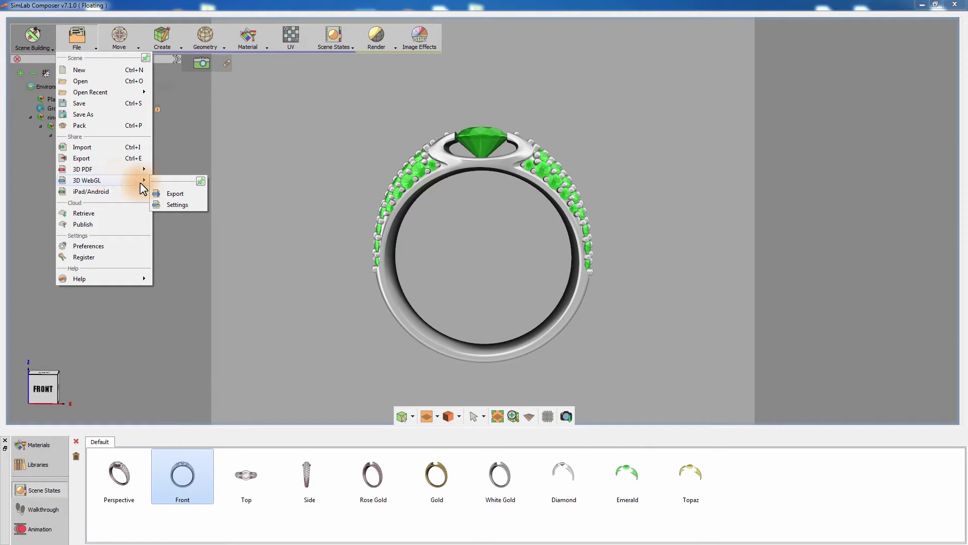
{"action": "left_click", "coordinate": [177, 203]}
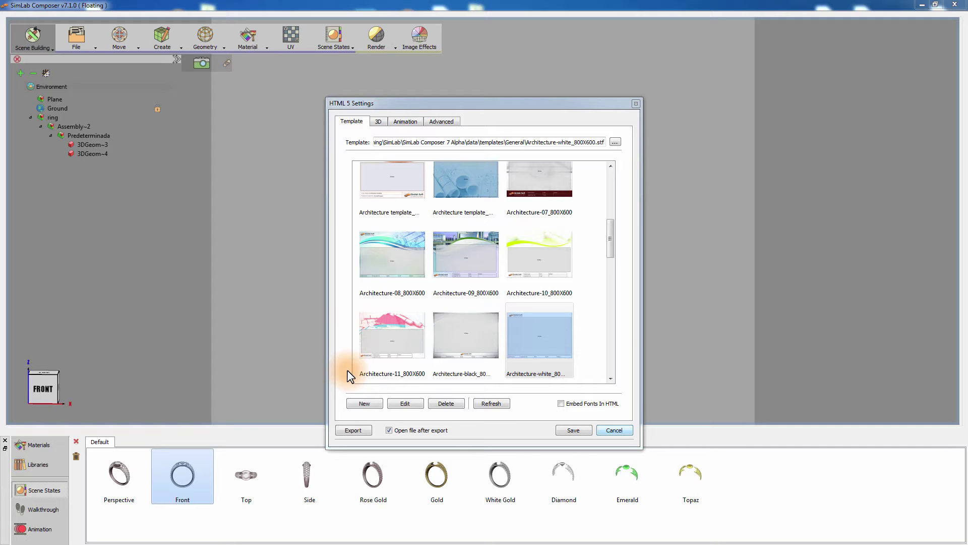
{"action": "left_click", "coordinate": [364, 403]}
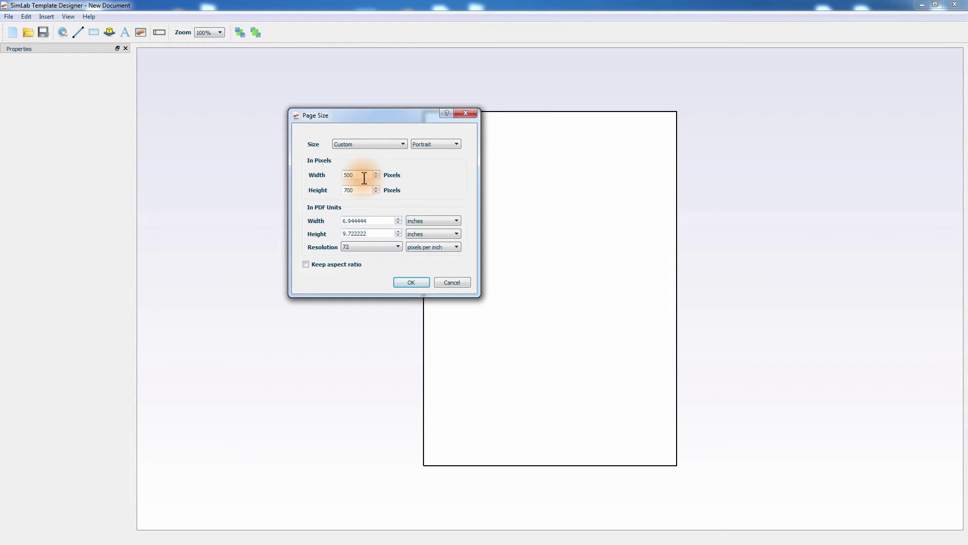
Set the template page width to 1600 and height to 1200 pixels.
{"action": "left_click_drag", "start_coordinate": [364, 179], "coordinate": [341, 178]}
{"action": "type", "text": "1600"}
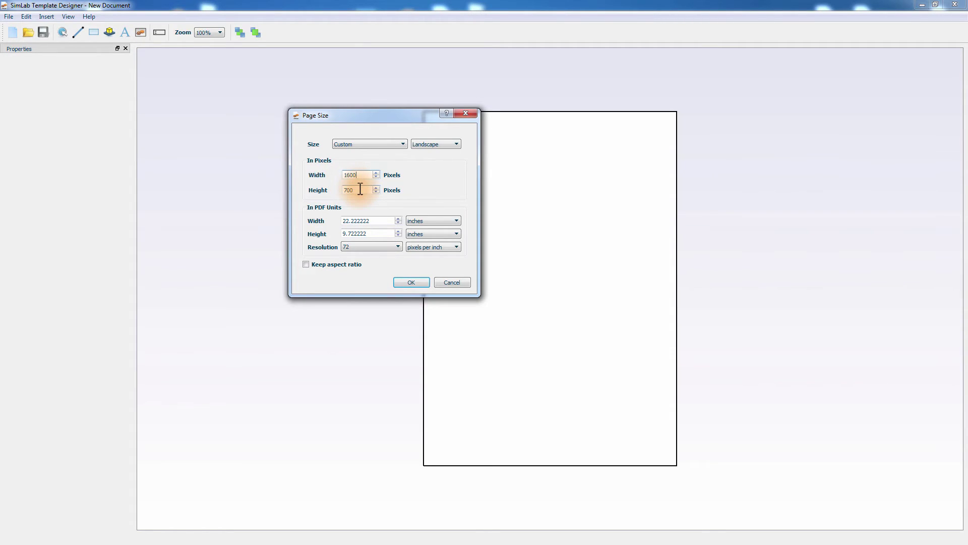
{"action": "left_click_drag", "start_coordinate": [360, 189], "coordinate": [332, 190]}
{"action": "type", "text": "120"}
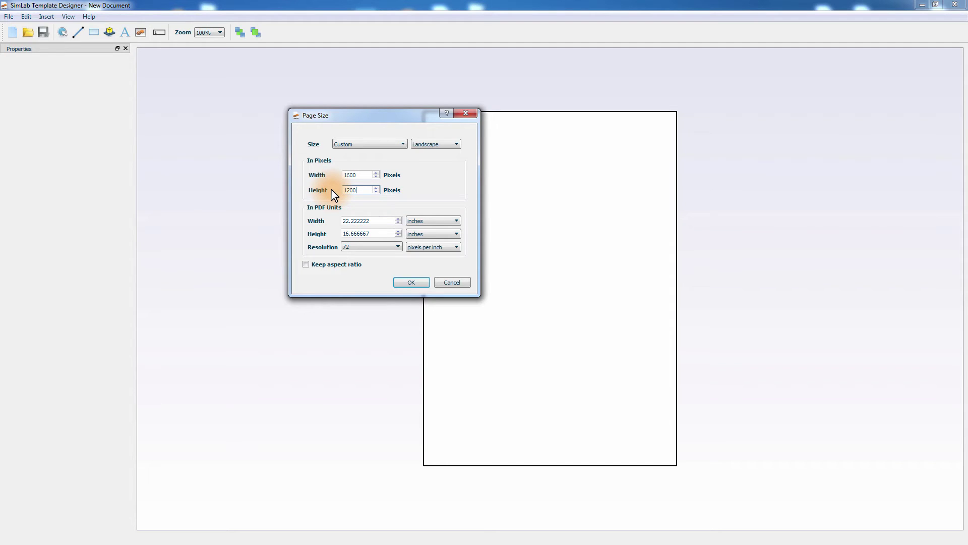
{"action": "left_click", "coordinate": [400, 281]}
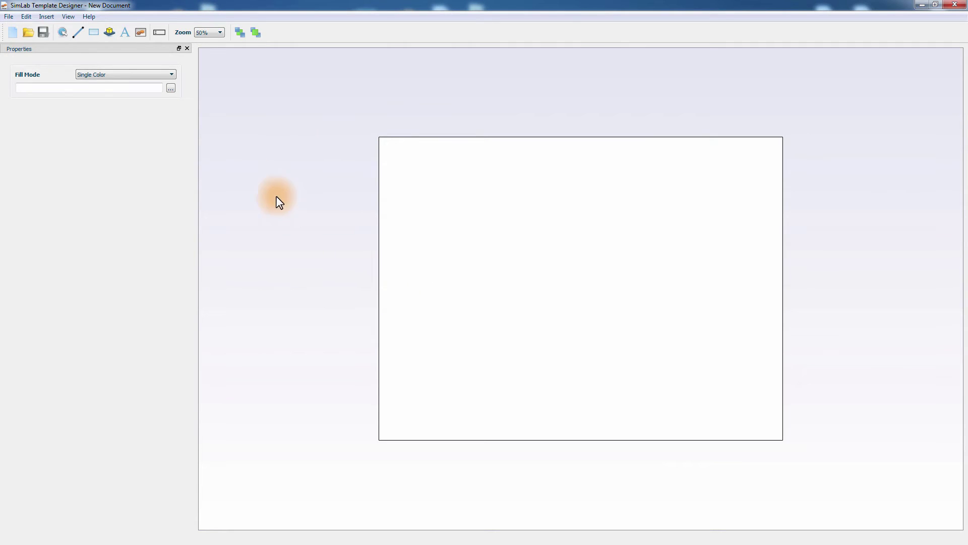
Place a 3D area on the page and stretch it to about 1158 × 738 pixels.
{"action": "left_click", "coordinate": [110, 32]}
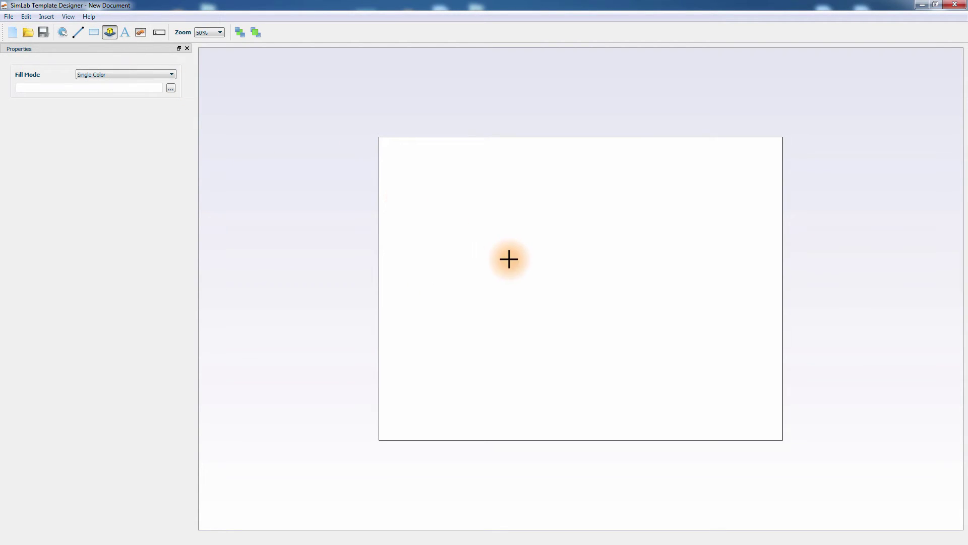
{"action": "left_click", "coordinate": [495, 249]}
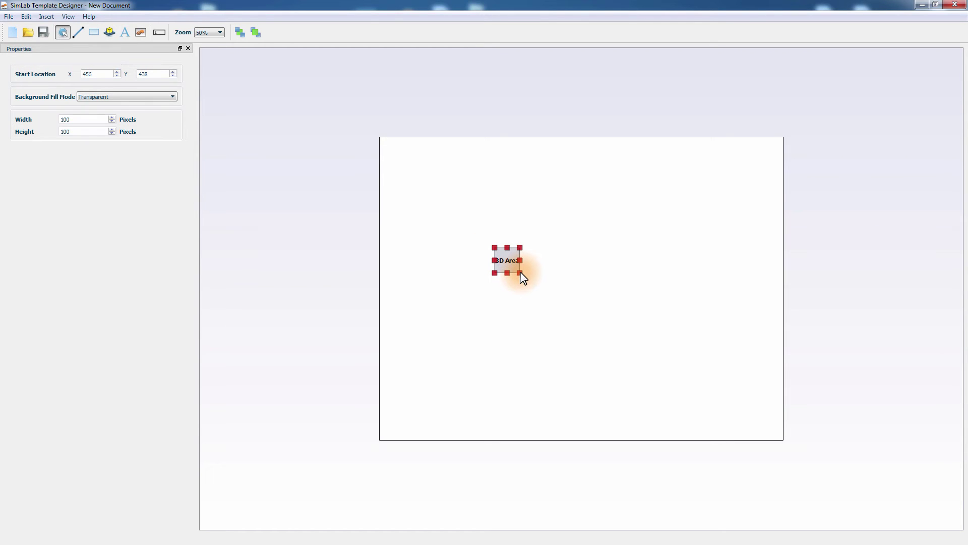
{"action": "left_click_drag", "start_coordinate": [521, 273], "coordinate": [718, 393]}
{"action": "left_click_drag", "start_coordinate": [601, 249], "coordinate": [599, 206]}
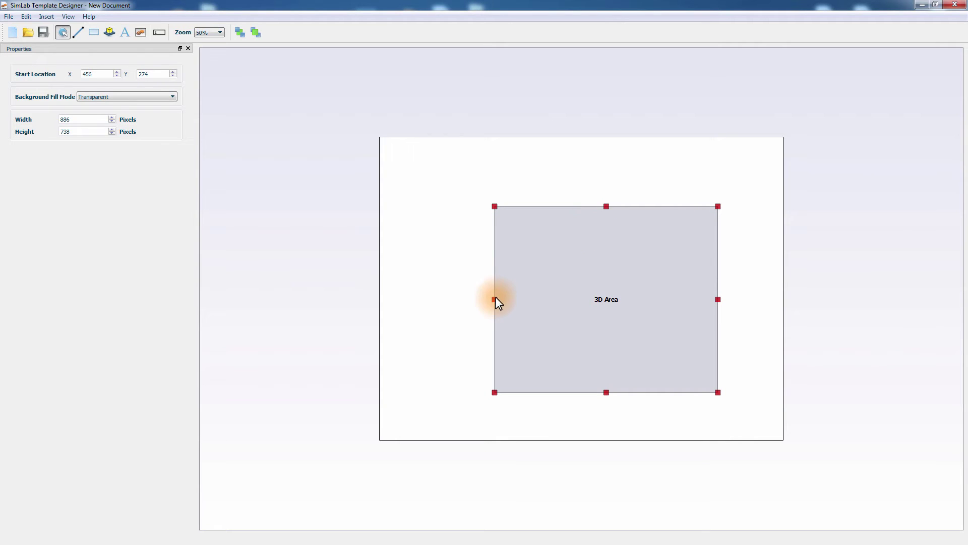
{"action": "left_click_drag", "start_coordinate": [495, 299], "coordinate": [436, 299]}
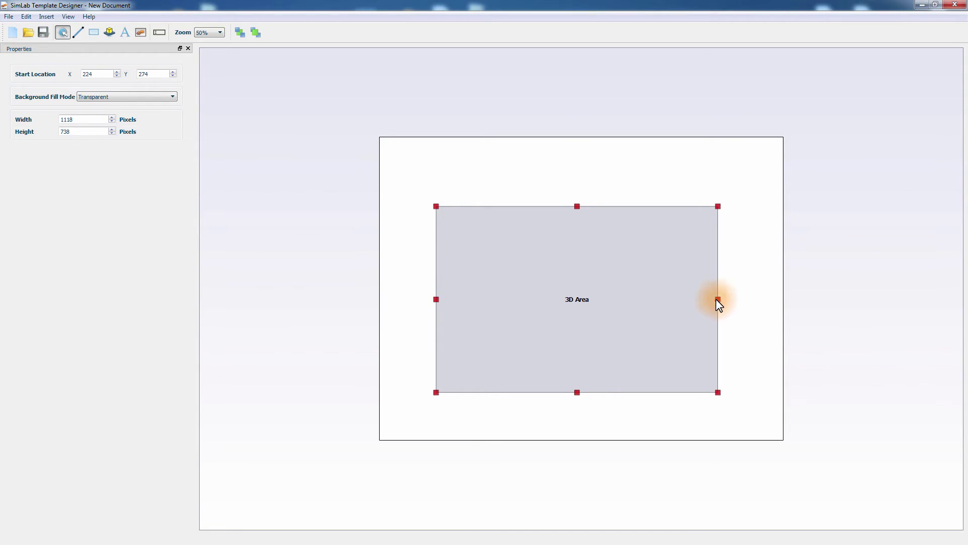
{"action": "left_click_drag", "start_coordinate": [716, 298], "coordinate": [728, 299]}
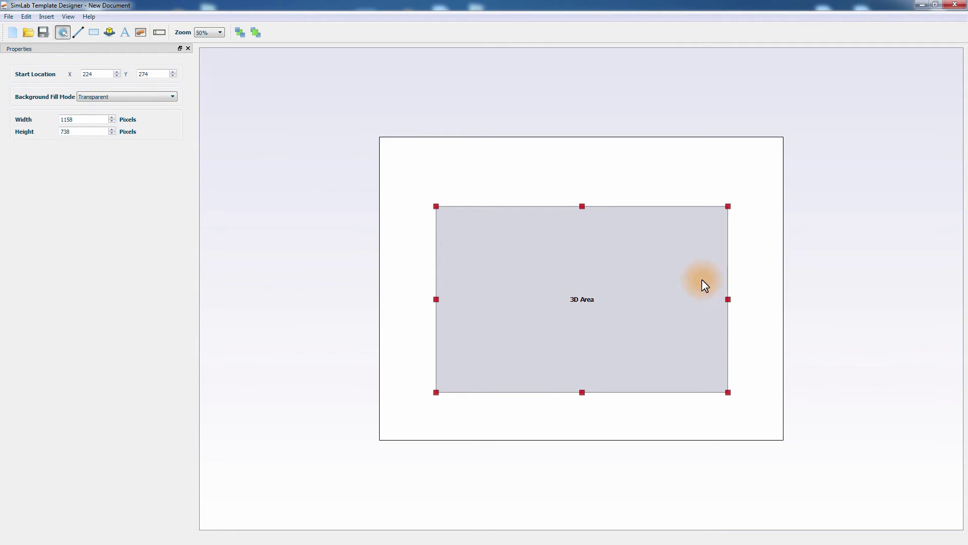
{"action": "left_click", "coordinate": [124, 32]}
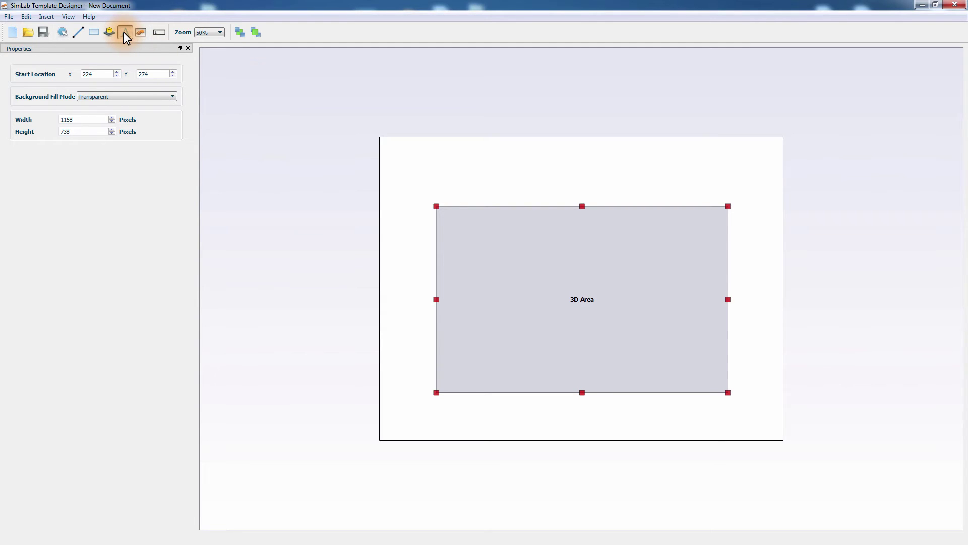
Add the title 'Diamond Ring xd34' at size 36 and move it to the top-left corner.
{"action": "left_click", "coordinate": [427, 157]}
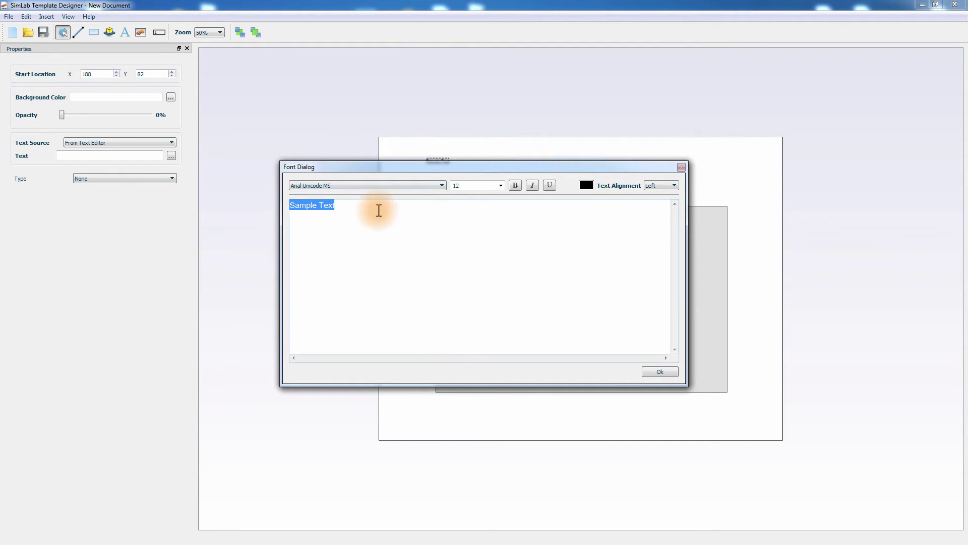
{"action": "type", "text": "Diamond Ring"}
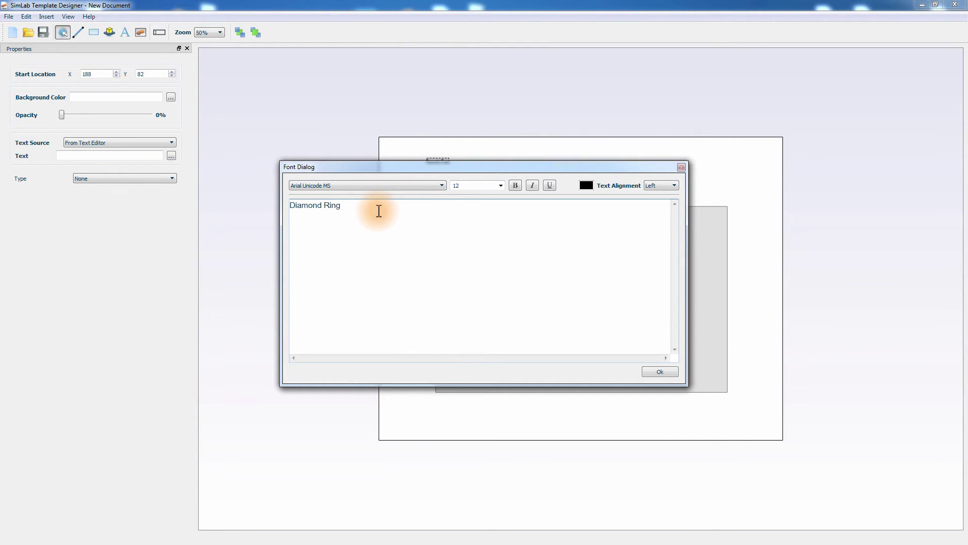
{"action": "type", "text": " xd34"}
{"action": "double_click", "coordinate": [467, 185]}
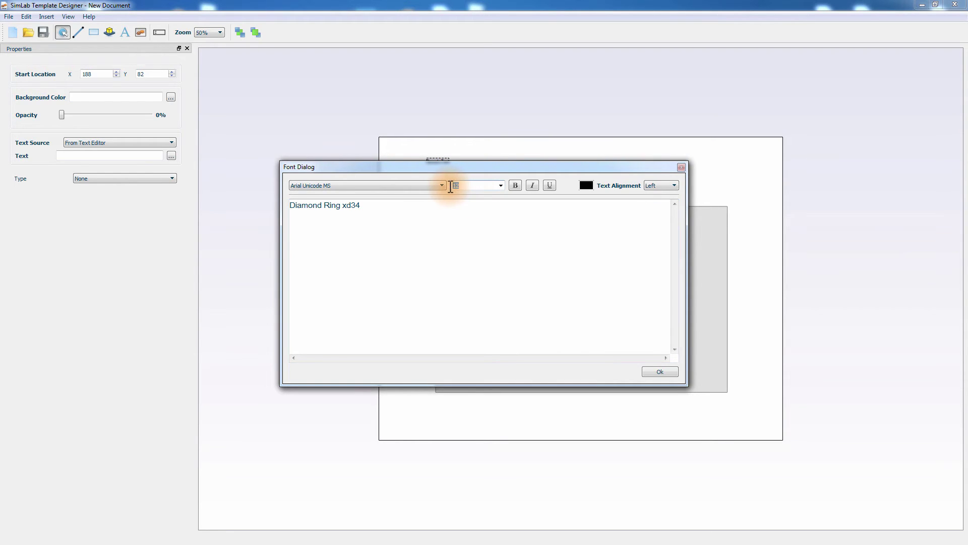
{"action": "left_click", "coordinate": [501, 185]}
{"action": "left_click_drag", "start_coordinate": [501, 202], "coordinate": [502, 249]}
{"action": "left_click", "coordinate": [477, 245]}
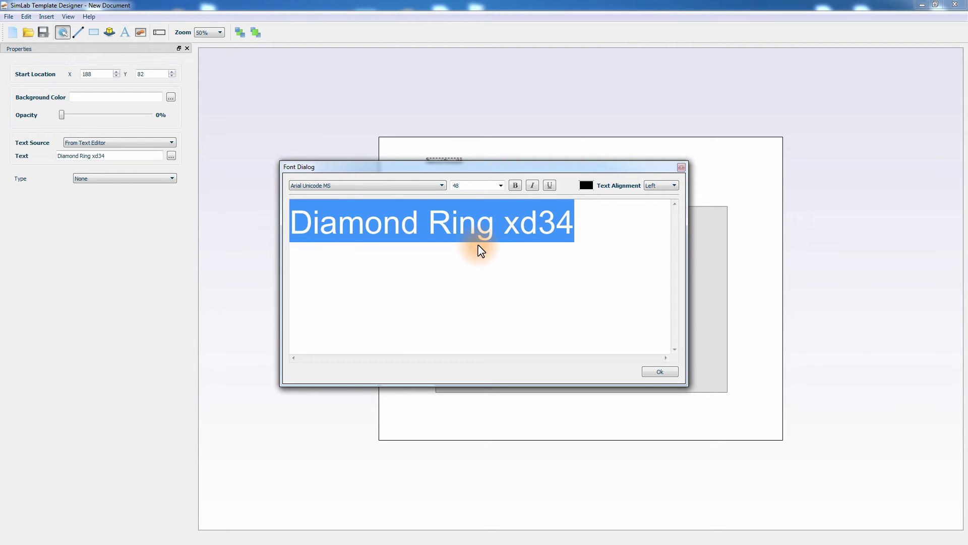
{"action": "left_click", "coordinate": [501, 186]}
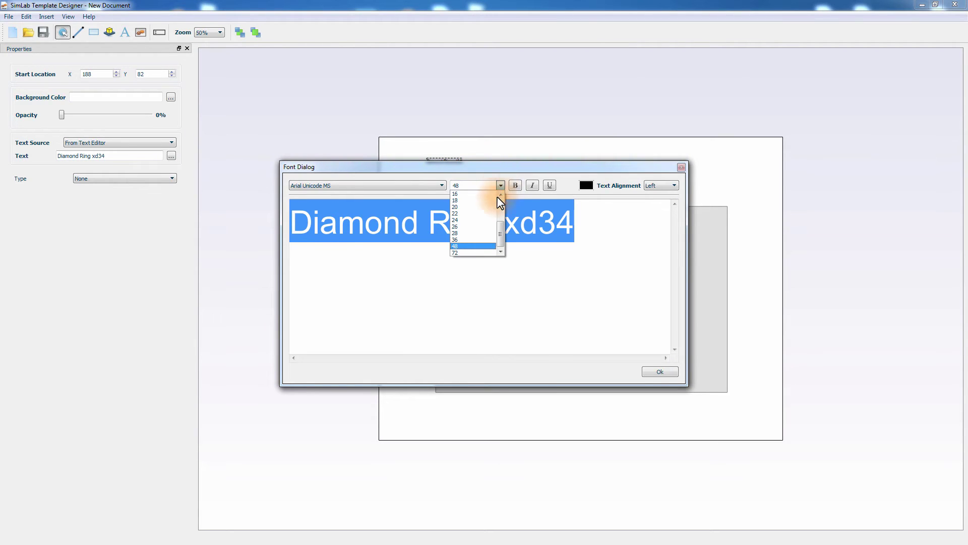
{"action": "left_click", "coordinate": [465, 237]}
{"action": "left_click", "coordinate": [656, 371]}
{"action": "left_click_drag", "start_coordinate": [510, 171], "coordinate": [476, 162]}
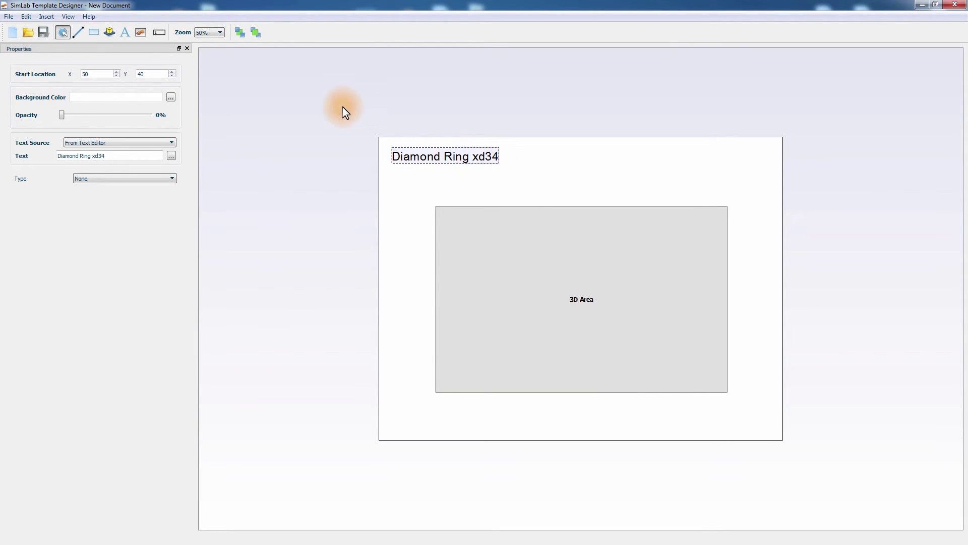
Add a 'Ring Description' text box at font size 18.
{"action": "left_click", "coordinate": [125, 32]}
{"action": "left_click", "coordinate": [385, 145]}
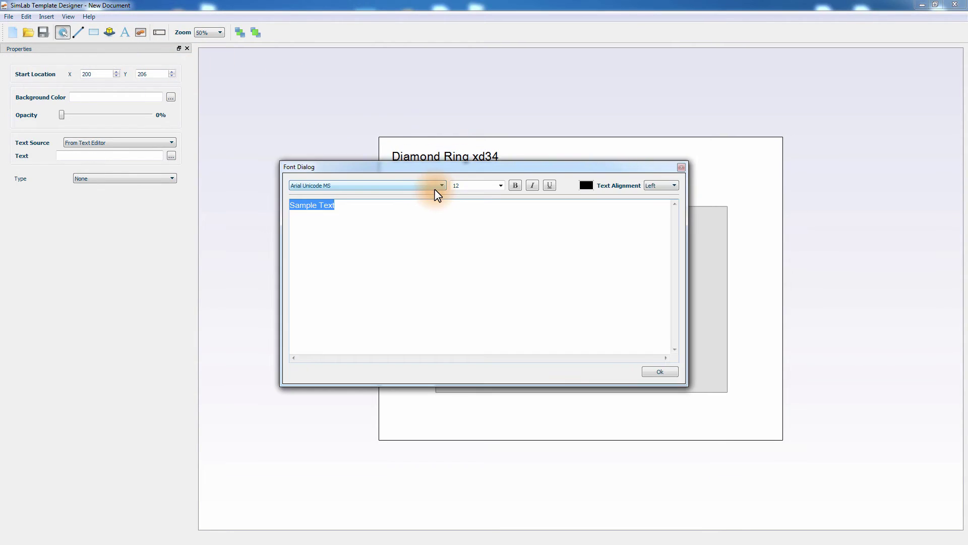
{"action": "type", "text": "Ring"}
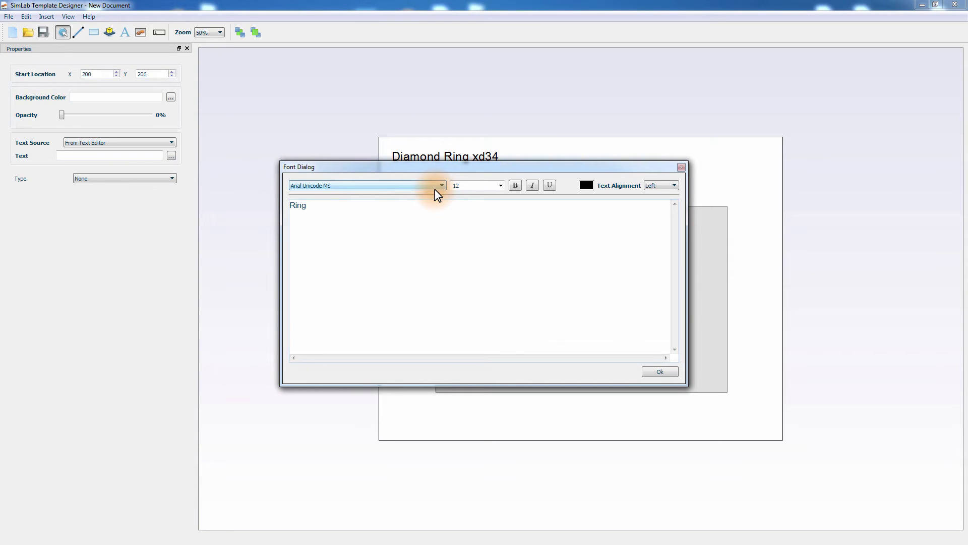
{"action": "type", "text": " Description"}
{"action": "key", "text": "ctrl+a"}
{"action": "left_click", "coordinate": [499, 186]}
{"action": "left_click", "coordinate": [462, 251]}
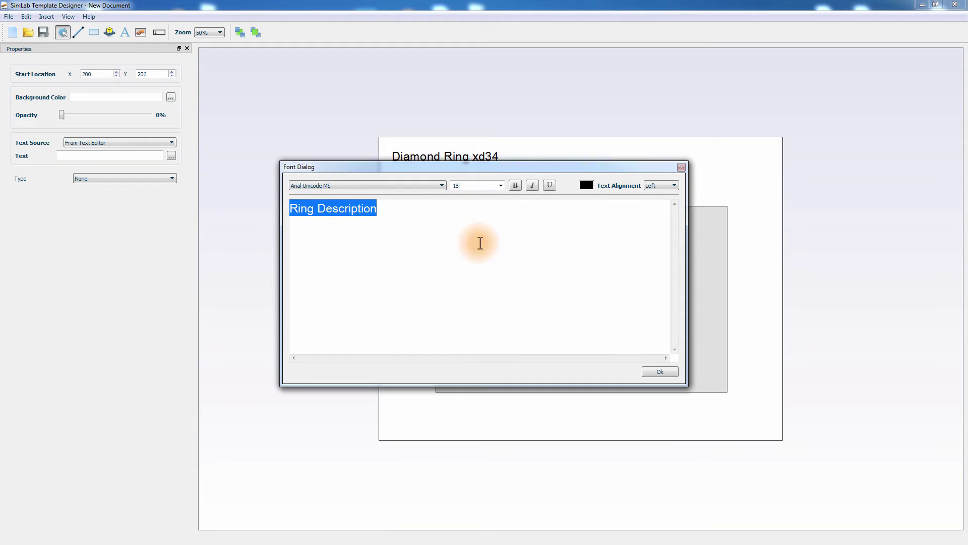
Colour the description pale blue-purple and place it just beneath the title.
{"action": "left_click", "coordinate": [586, 186]}
{"action": "left_click", "coordinate": [601, 260]}
{"action": "left_click", "coordinate": [522, 237]}
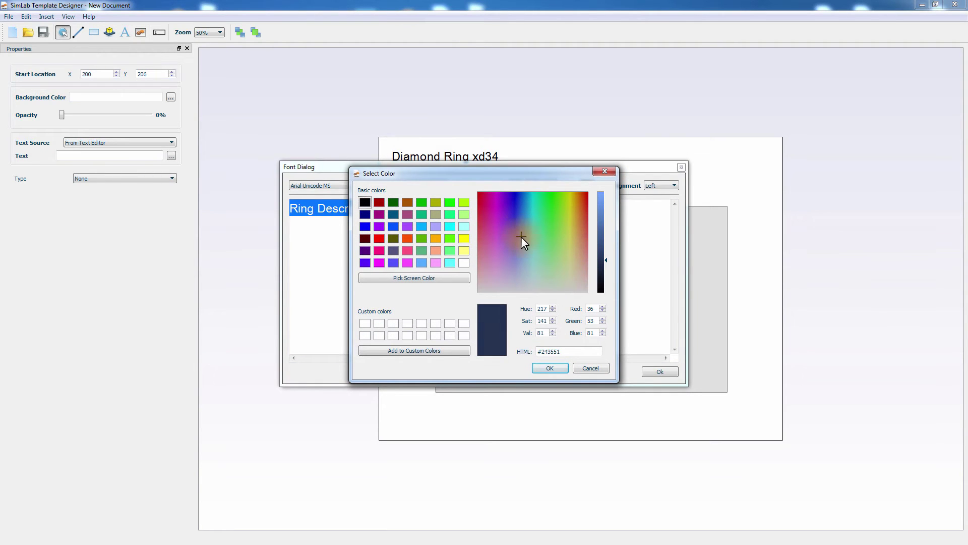
{"action": "left_click", "coordinate": [601, 216]}
{"action": "left_click_drag", "start_coordinate": [521, 237], "coordinate": [518, 262]}
{"action": "left_click", "coordinate": [550, 368]}
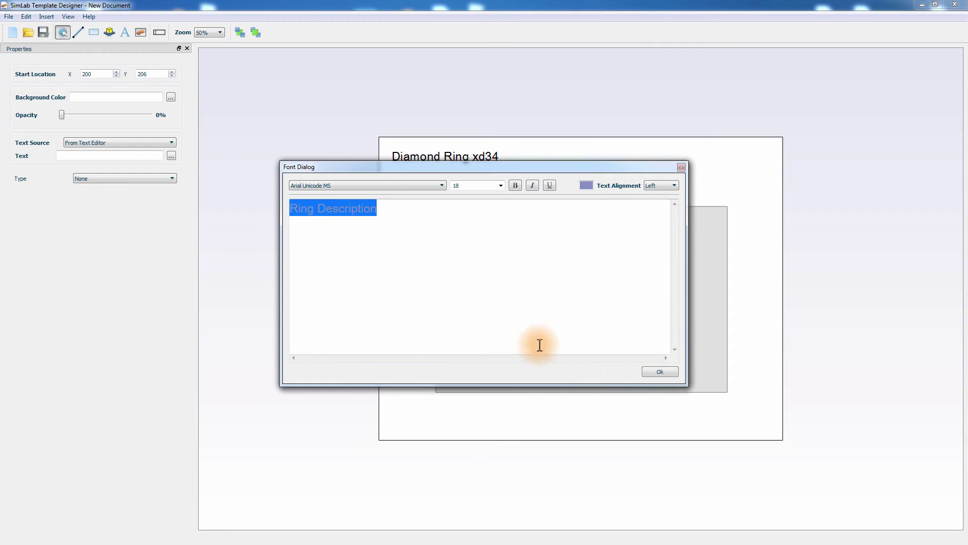
{"action": "left_click", "coordinate": [659, 371]}
{"action": "left_click_drag", "start_coordinate": [455, 193], "coordinate": [421, 174]}
{"action": "left_click", "coordinate": [828, 176]}
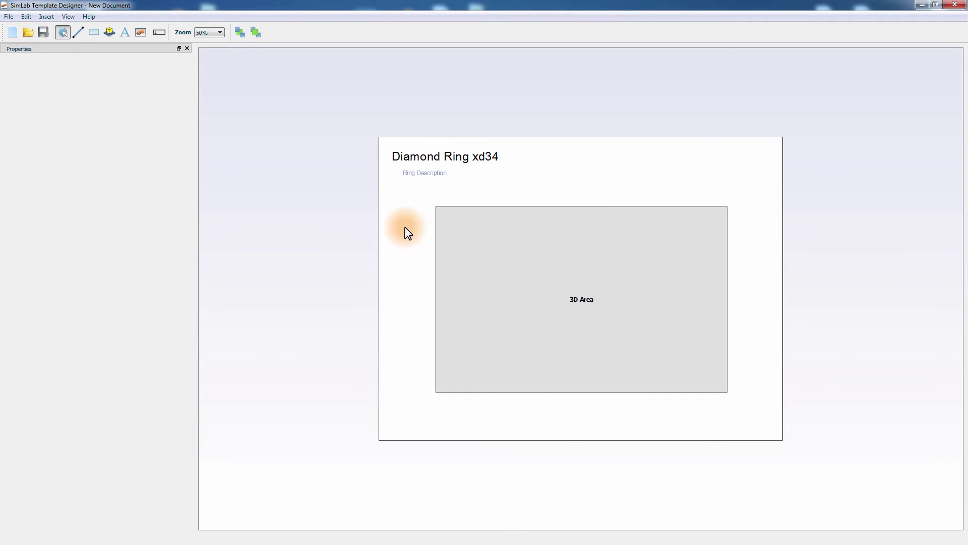
Add a size-20 italic 'Views' label and place it below the 3D area.
{"action": "left_click", "coordinate": [125, 32]}
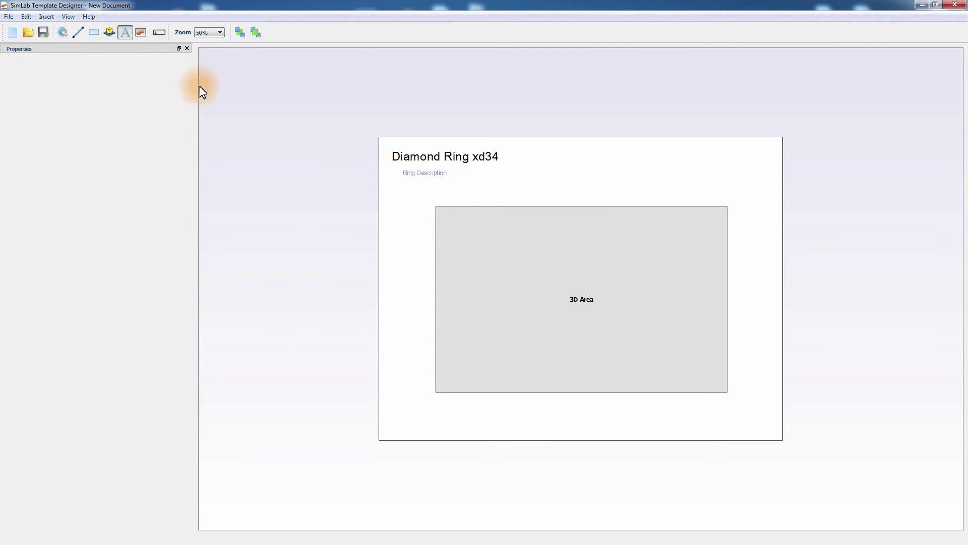
{"action": "left_click", "coordinate": [389, 258]}
{"action": "type", "text": "V"}
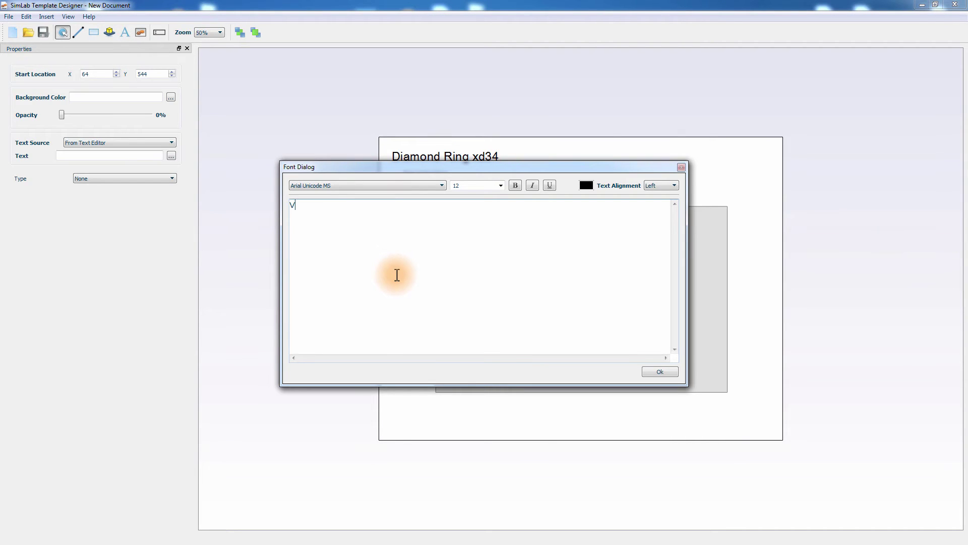
{"action": "type", "text": "iews"}
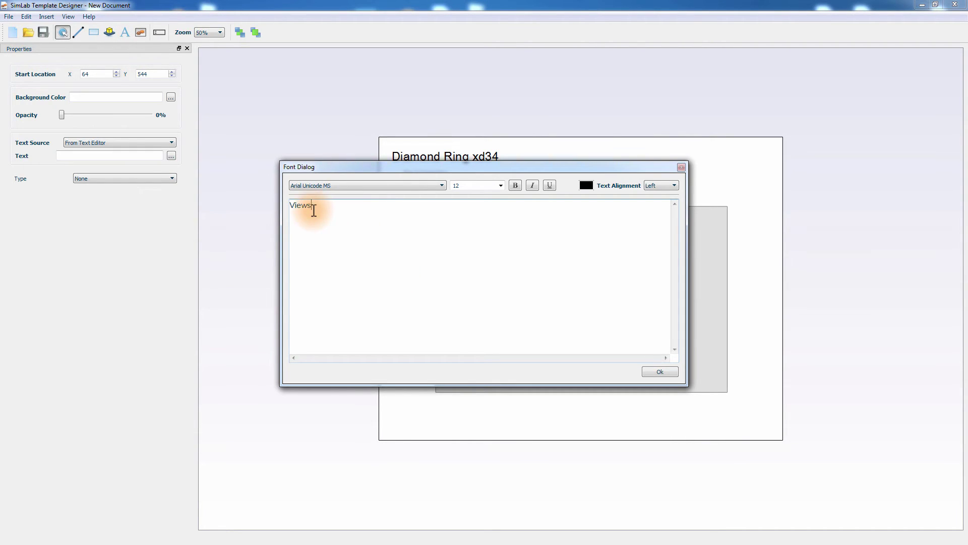
{"action": "left_click_drag", "start_coordinate": [318, 208], "coordinate": [275, 206]}
{"action": "left_click", "coordinate": [501, 187]}
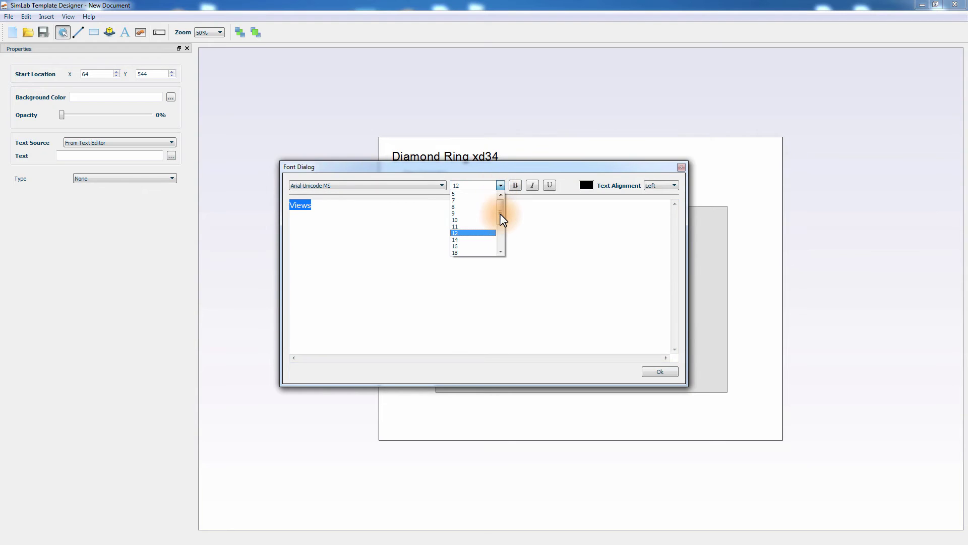
{"action": "left_click_drag", "start_coordinate": [500, 214], "coordinate": [500, 220]}
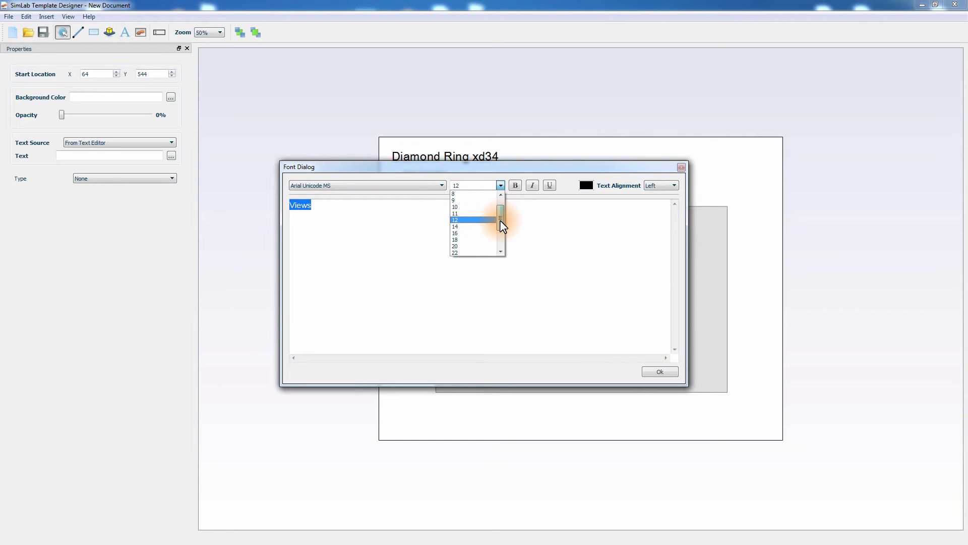
{"action": "left_click", "coordinate": [470, 246]}
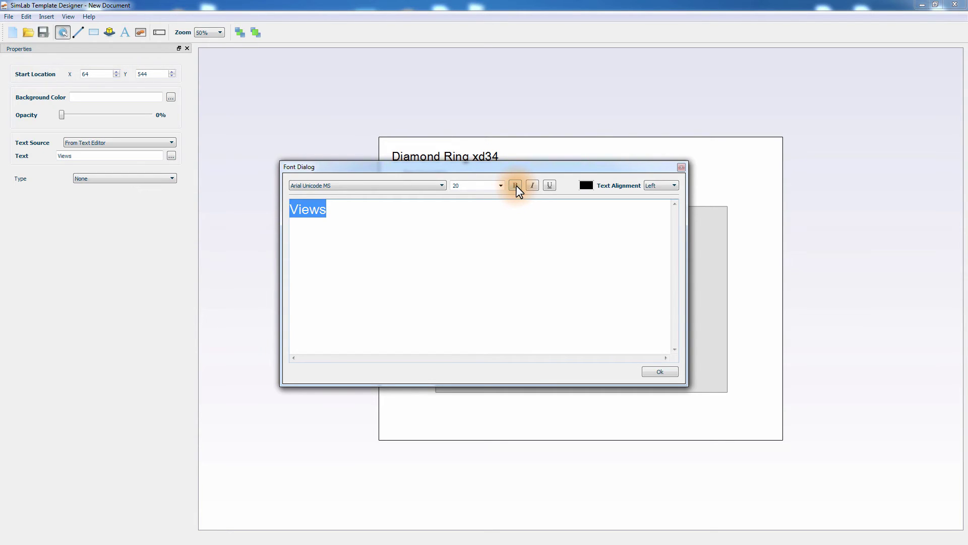
{"action": "left_click", "coordinate": [533, 185]}
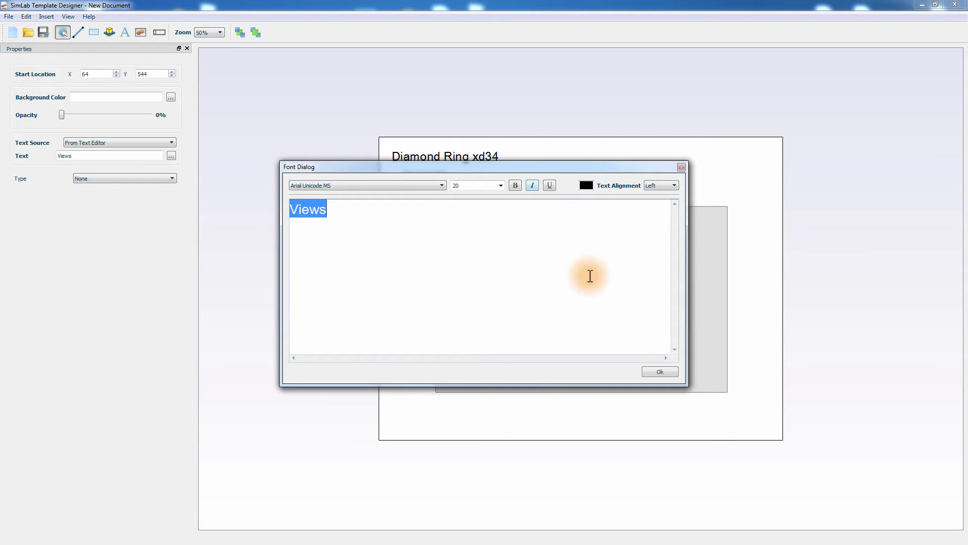
{"action": "left_click", "coordinate": [658, 372]}
{"action": "left_click_drag", "start_coordinate": [403, 278], "coordinate": [447, 415]}
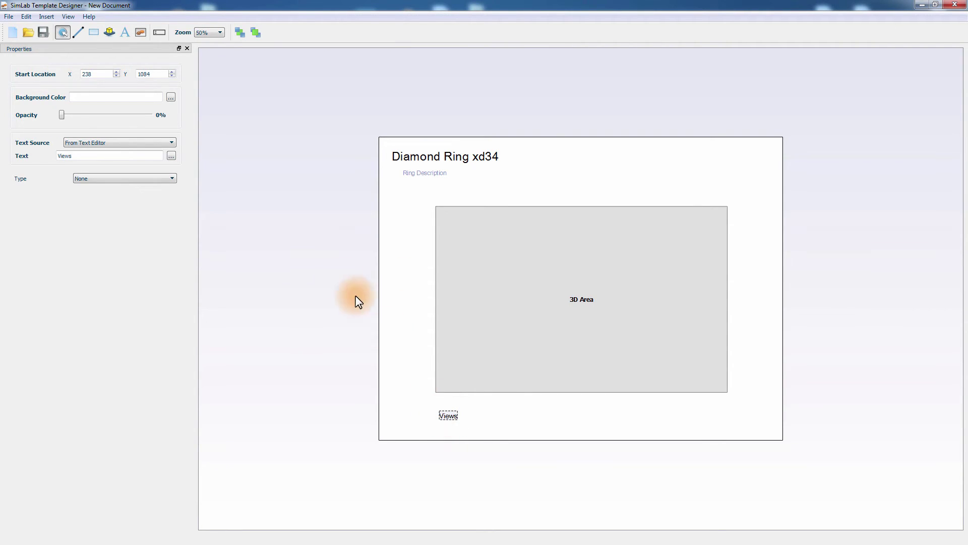
{"action": "left_click", "coordinate": [137, 34]}
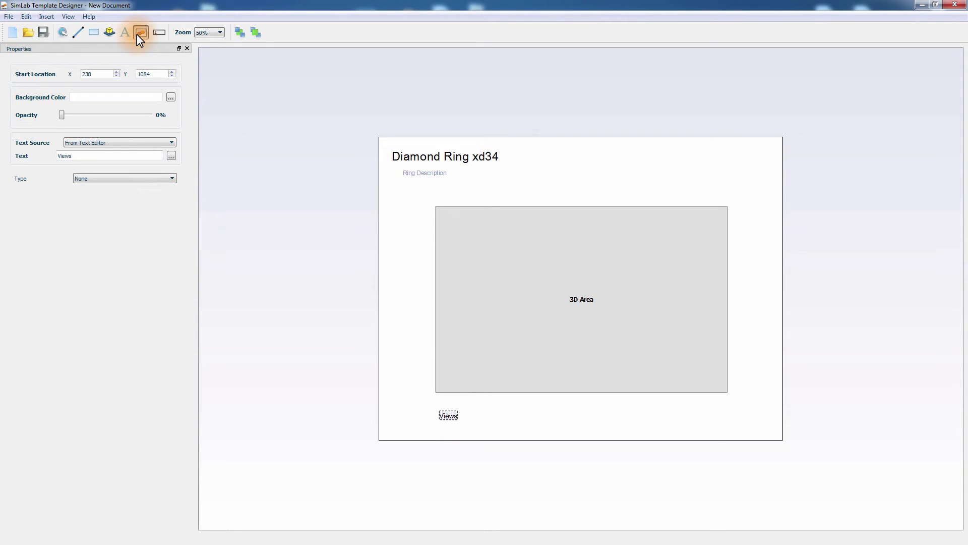
Insert Perspective.png beside the Views label and shrink it to thumbnail size.
{"action": "left_click", "coordinate": [479, 414]}
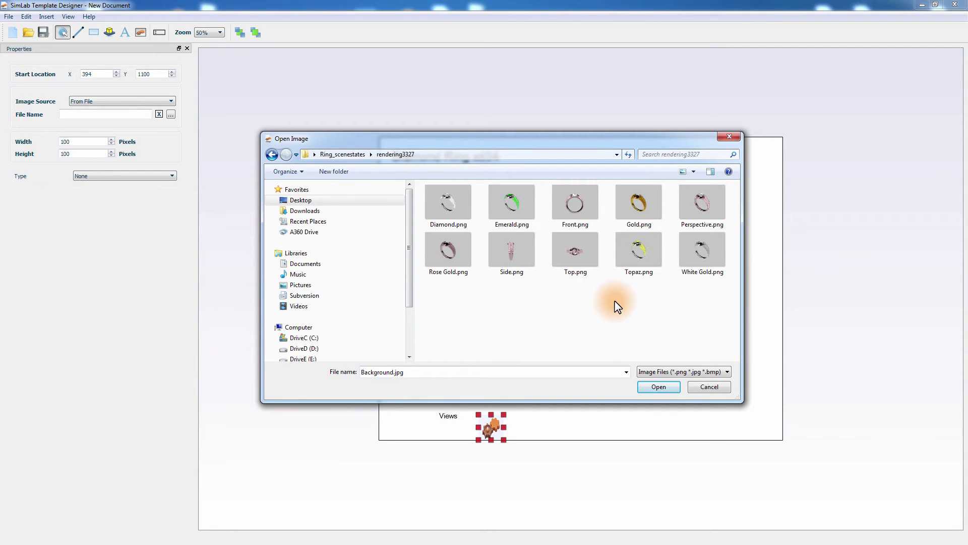
{"action": "double_click", "coordinate": [713, 197]}
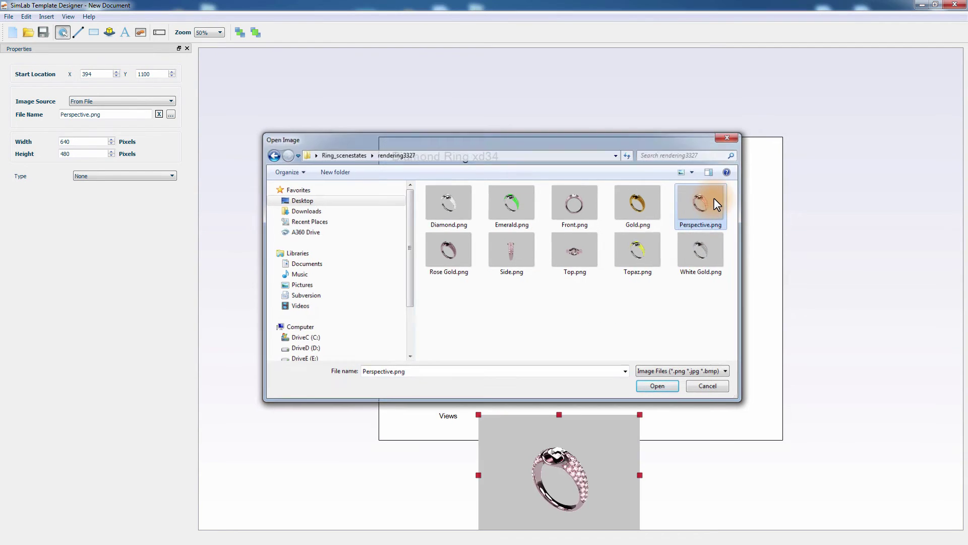
{"action": "left_click_drag", "start_coordinate": [552, 463], "coordinate": [531, 414]}
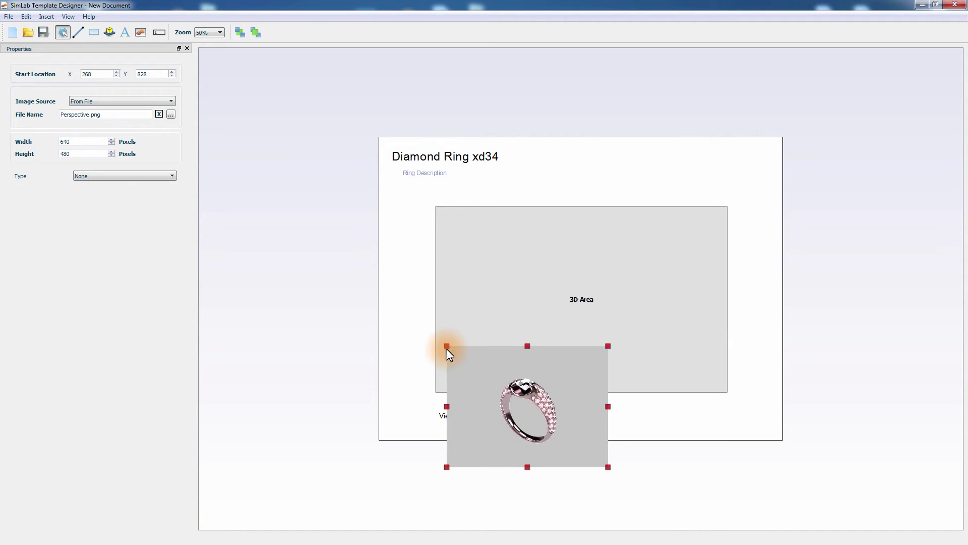
{"action": "left_click_drag", "start_coordinate": [447, 348], "coordinate": [507, 417]}
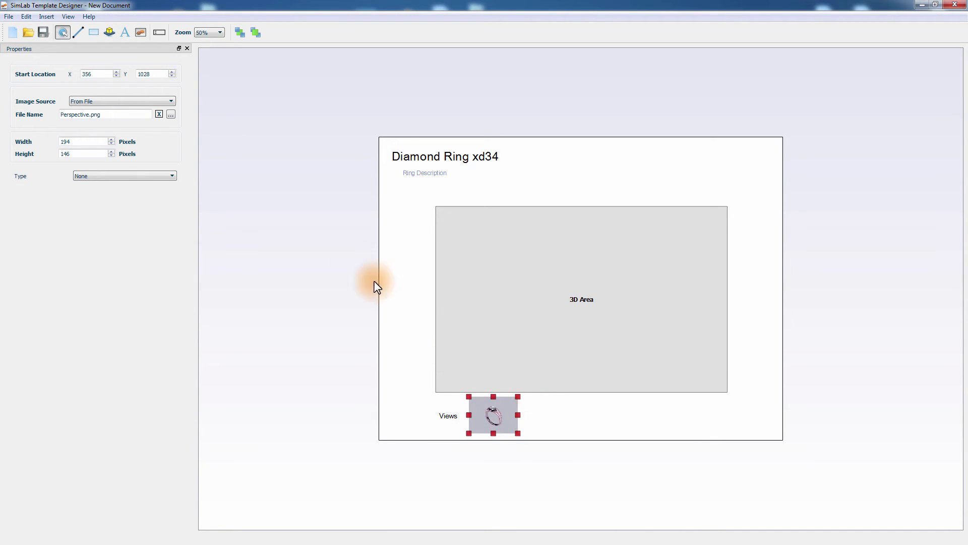
Insert Front.png right of the first thumbnail and shrink it to match.
{"action": "left_click", "coordinate": [140, 33]}
{"action": "left_click", "coordinate": [549, 415]}
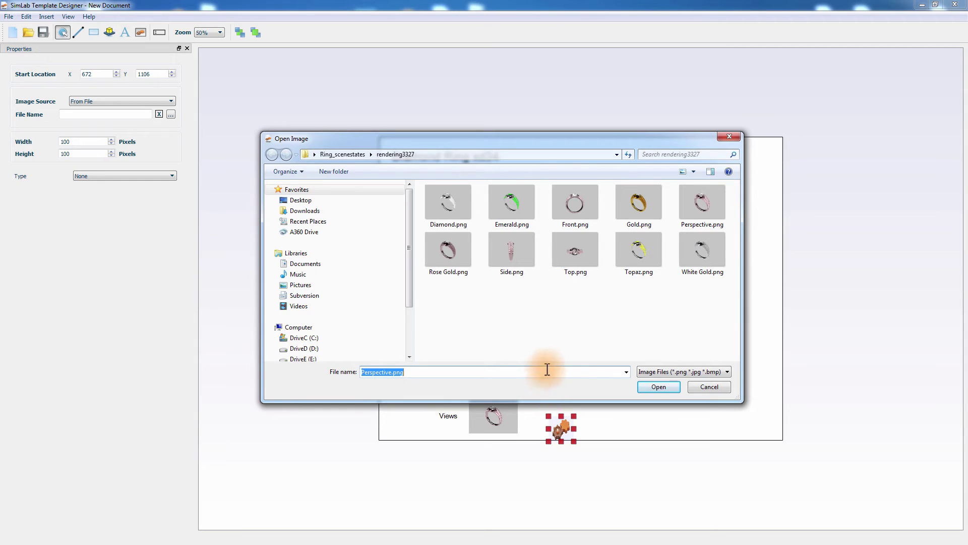
{"action": "double_click", "coordinate": [572, 205]}
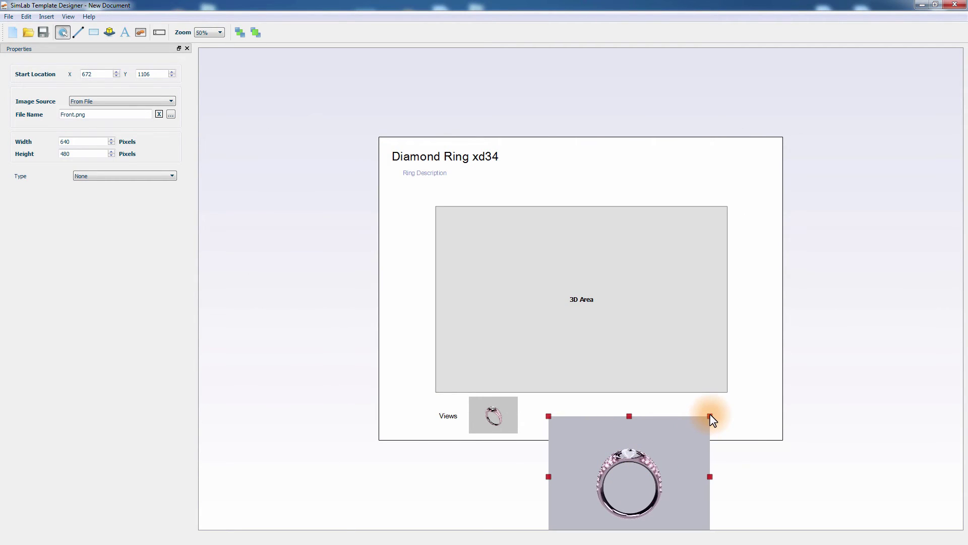
{"action": "left_click_drag", "start_coordinate": [710, 417], "coordinate": [572, 434]}
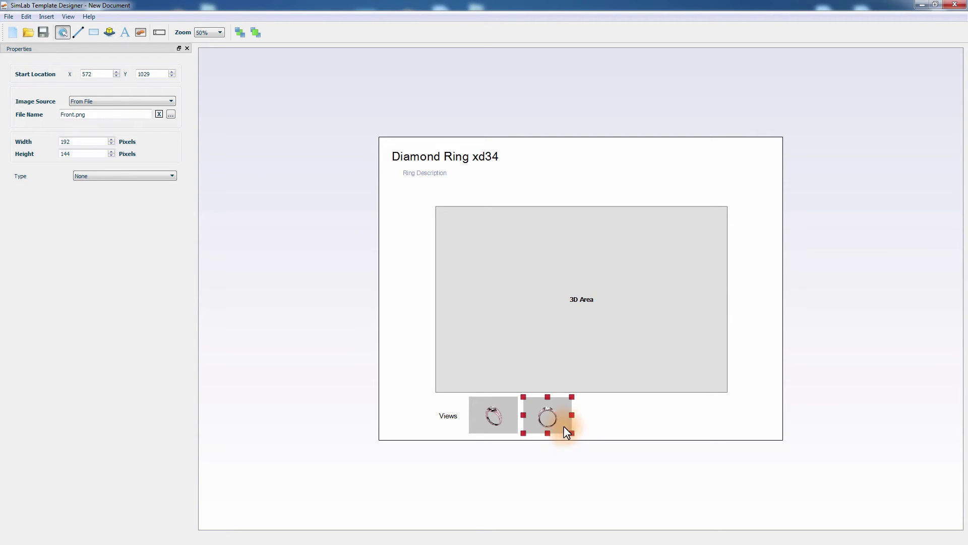
Zoom the page to 125% and slightly enlarge the Front view thumbnail.
{"action": "left_click", "coordinate": [220, 33]}
{"action": "left_click", "coordinate": [207, 76]}
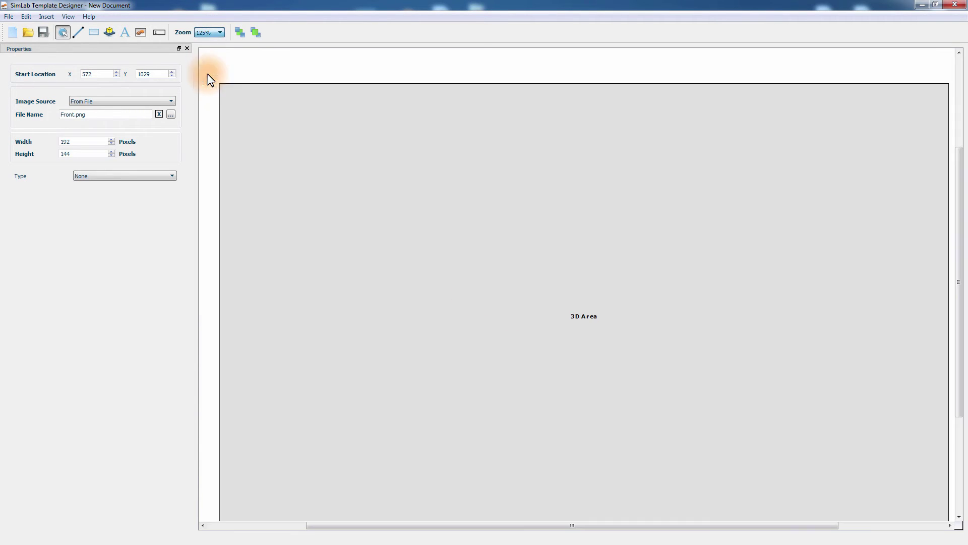
{"action": "left_click_drag", "start_coordinate": [956, 202], "coordinate": [955, 391]}
{"action": "left_click", "coordinate": [546, 447]}
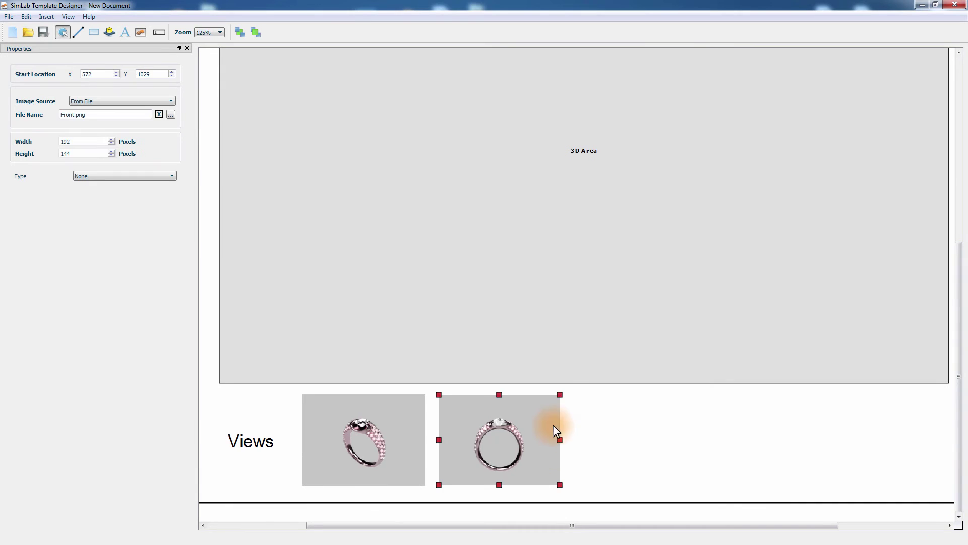
{"action": "left_click_drag", "start_coordinate": [561, 394], "coordinate": [563, 393]}
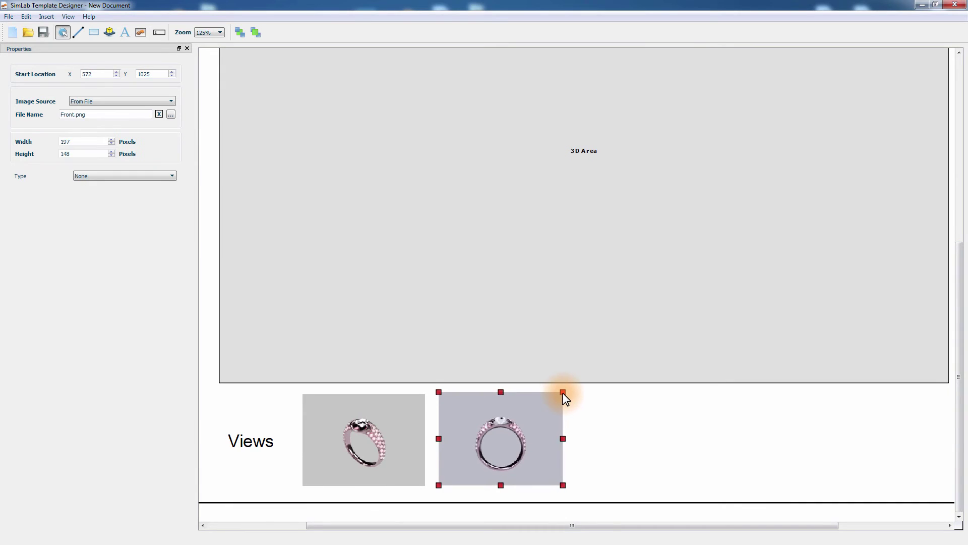
{"action": "left_click", "coordinate": [613, 450]}
{"action": "left_click", "coordinate": [541, 444]}
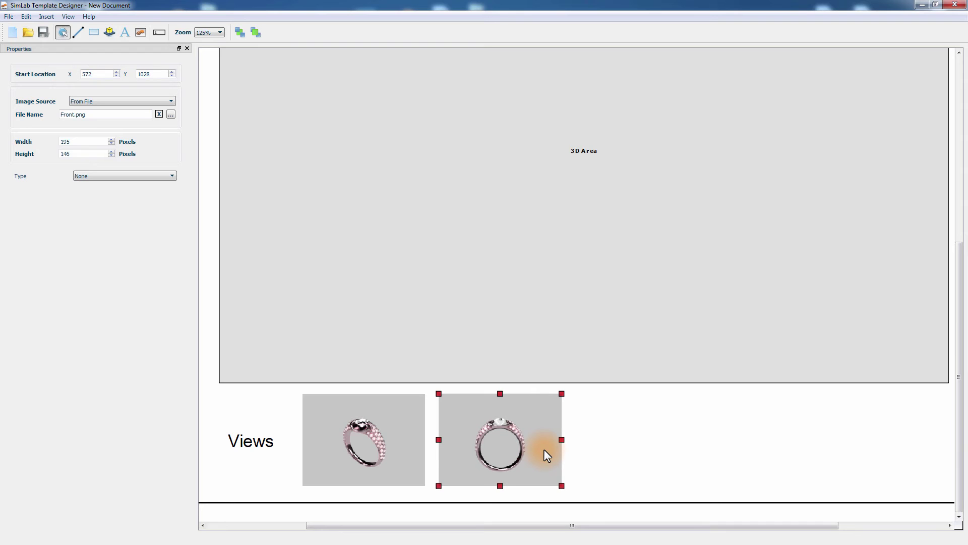
Duplicate the Front thumbnail to its right and load Side.png into the copy.
{"action": "left_click", "coordinate": [545, 450]}
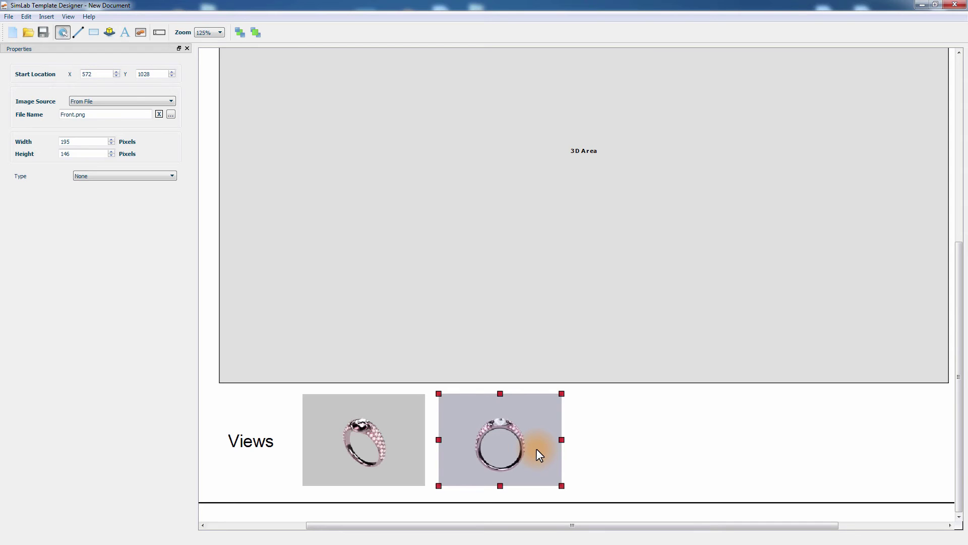
{"action": "left_click_drag", "start_coordinate": [538, 450], "coordinate": [676, 448]}
{"action": "double_click", "coordinate": [676, 447]}
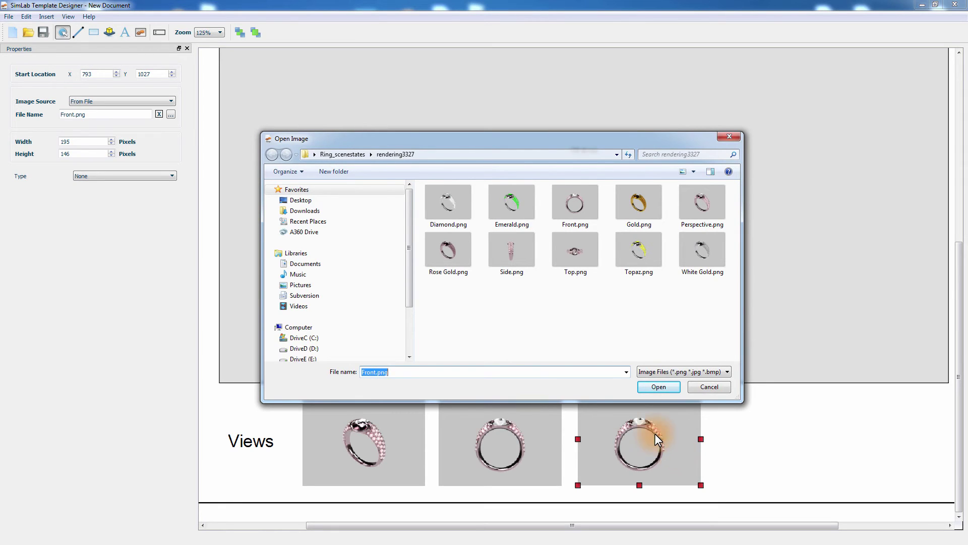
{"action": "double_click", "coordinate": [526, 250]}
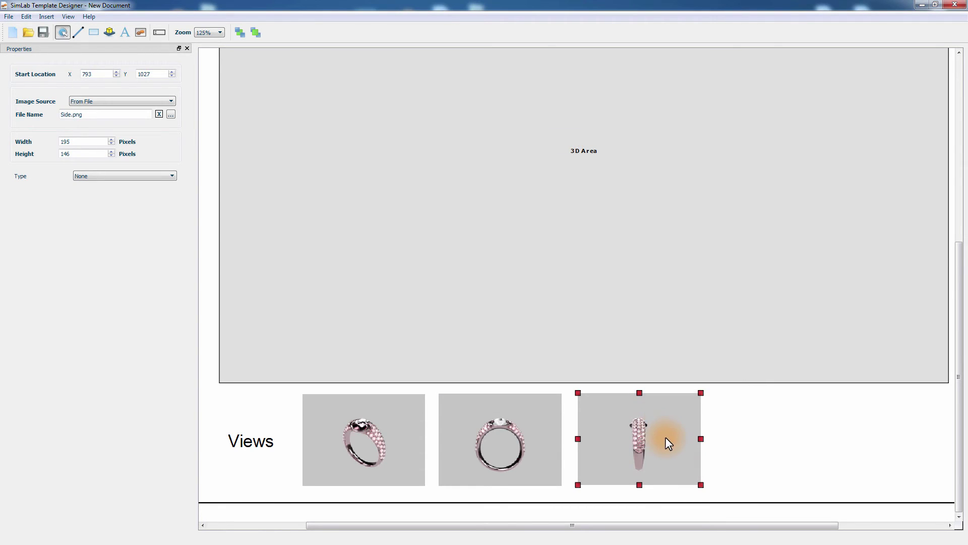
Add a fourth thumbnail at the end of the Views row showing Top.png.
{"action": "left_click_drag", "start_coordinate": [669, 437], "coordinate": [802, 437]}
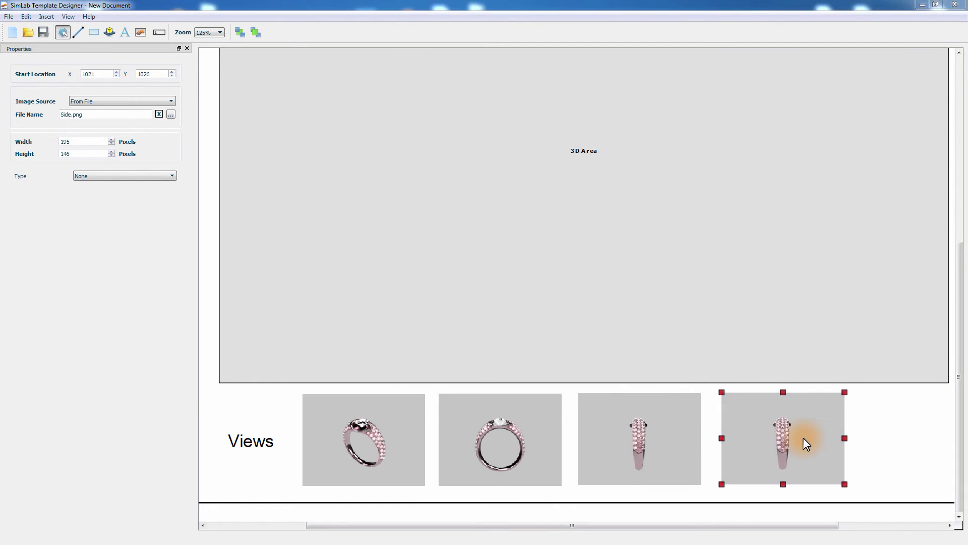
{"action": "double_click", "coordinate": [803, 437]}
{"action": "double_click", "coordinate": [576, 259]}
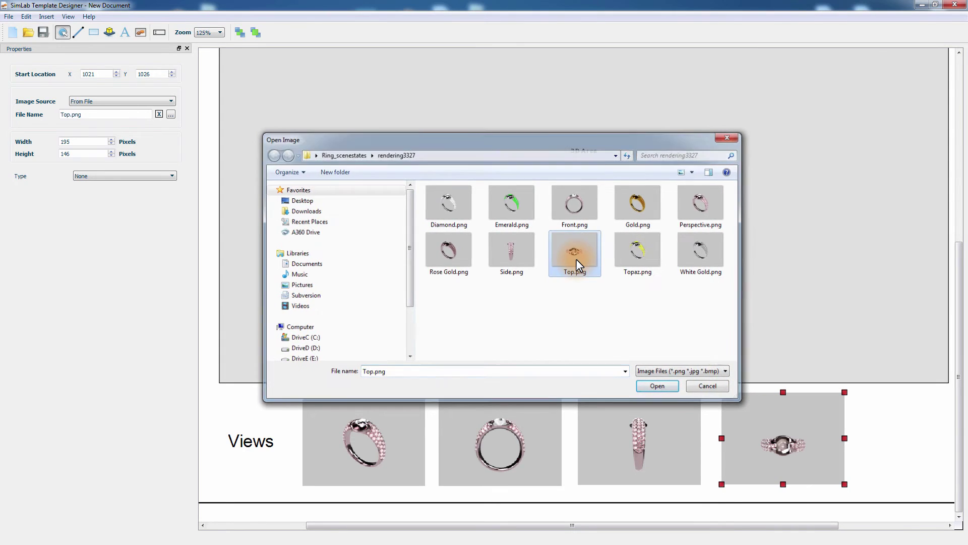
{"action": "left_click", "coordinate": [869, 421]}
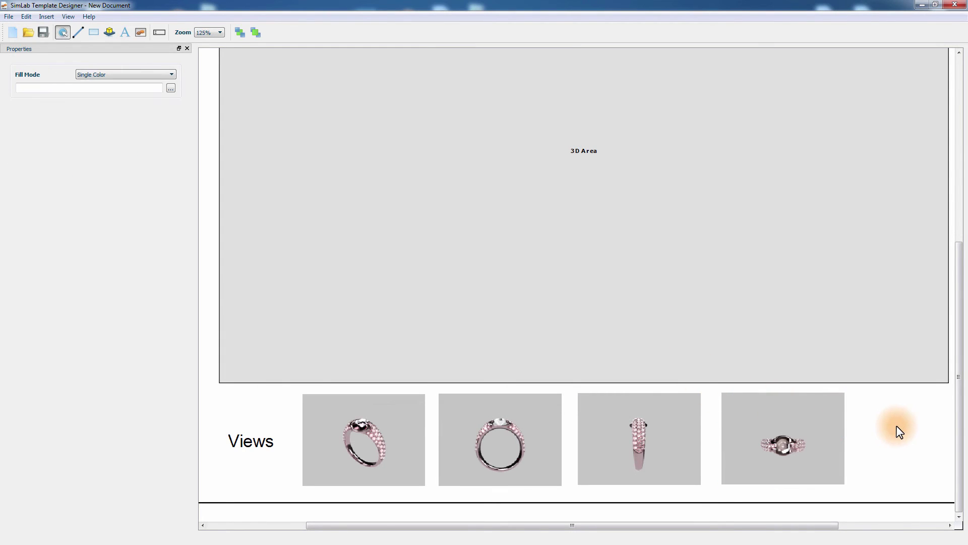
{"action": "left_click", "coordinate": [209, 32]}
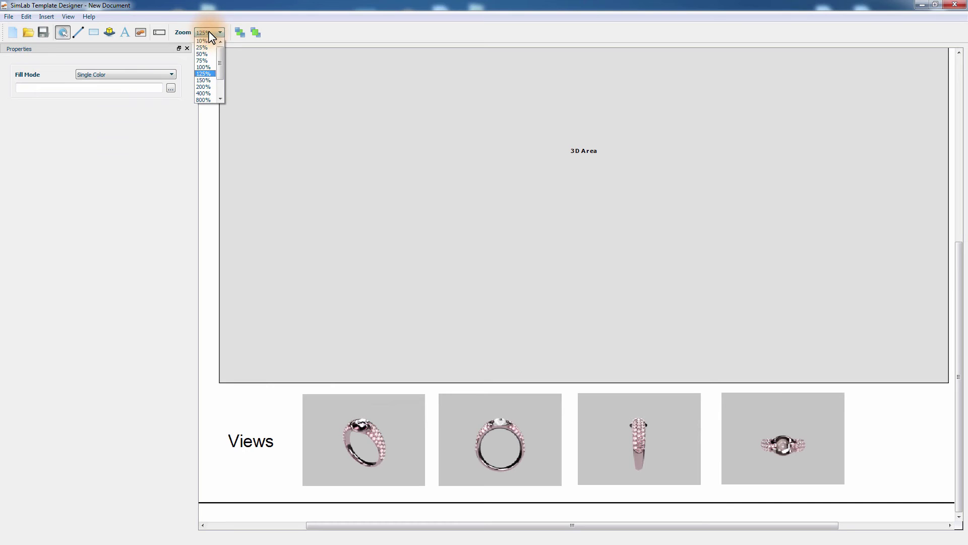
Zoom back to 75% and insert Rose Gold.png left of the 3D Area at thumbnail size.
{"action": "left_click", "coordinate": [204, 60]}
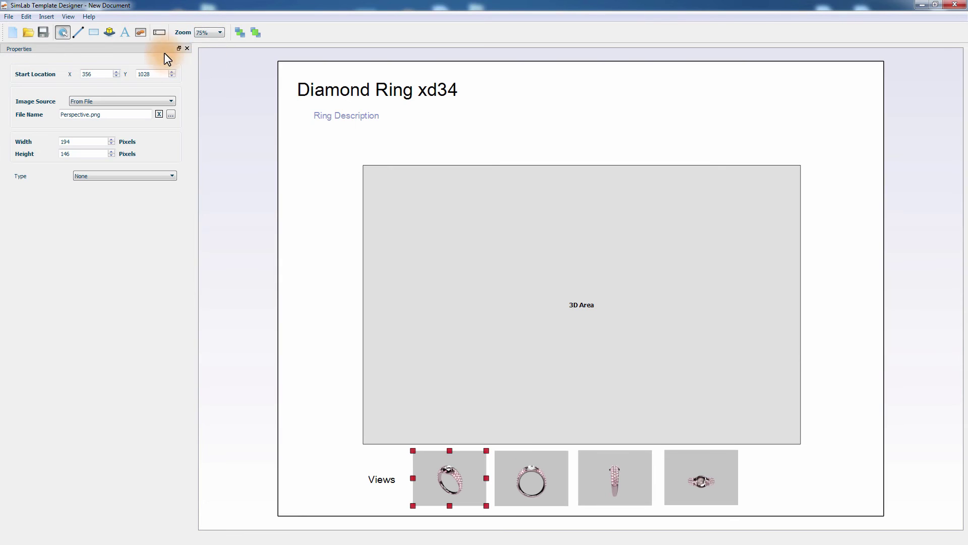
{"action": "left_click", "coordinate": [141, 34]}
{"action": "left_click", "coordinate": [327, 189]}
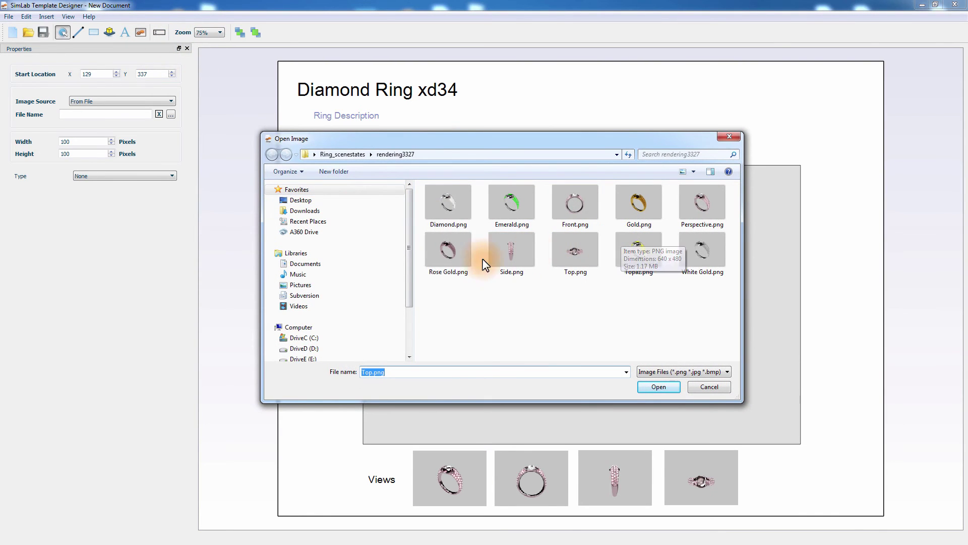
{"action": "left_click", "coordinate": [457, 259]}
{"action": "double_click", "coordinate": [457, 258]}
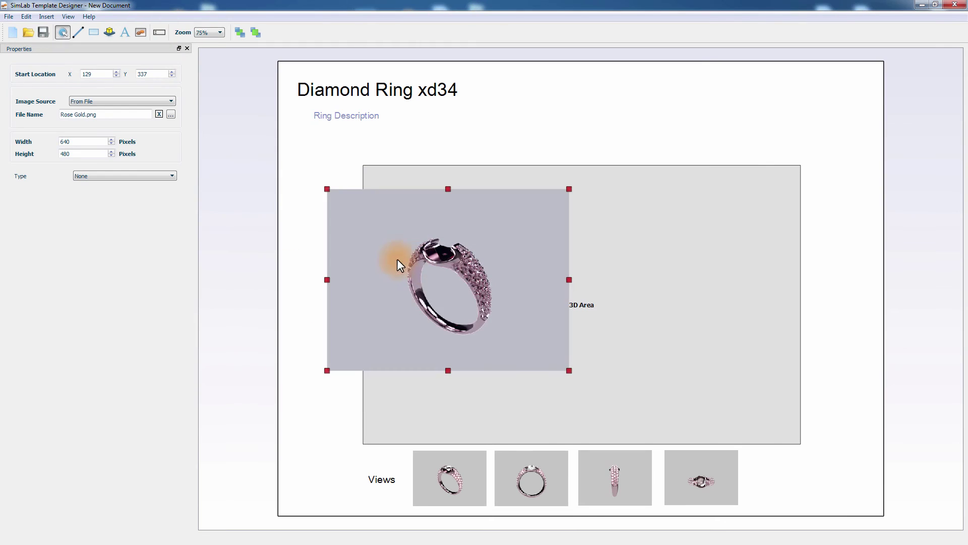
{"action": "left_click_drag", "start_coordinate": [568, 370], "coordinate": [346, 314]}
Paste two copies below it and load Gold.png and White Gold.png into them.
{"action": "key", "text": "ctrl+c"}
{"action": "key", "text": "ctrl+v"}
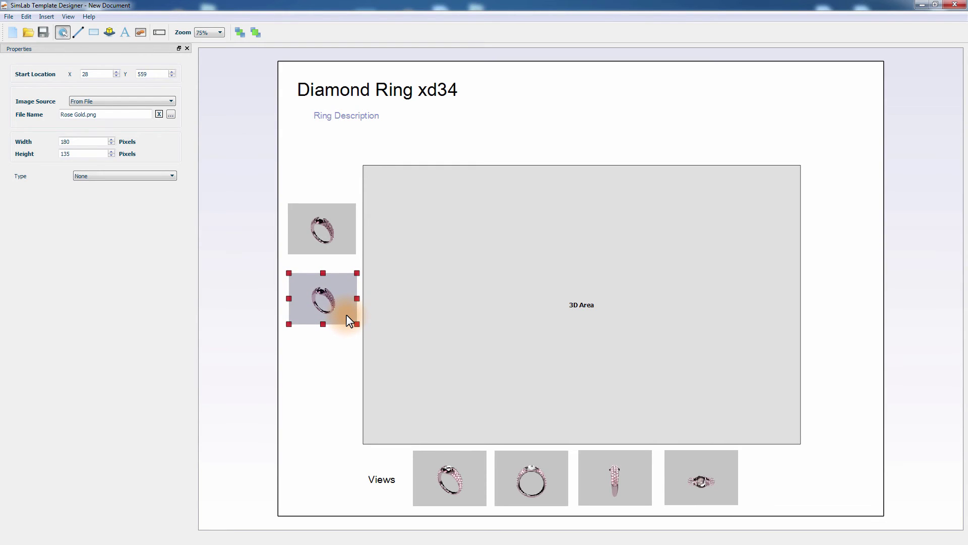
{"action": "double_click", "coordinate": [342, 313]}
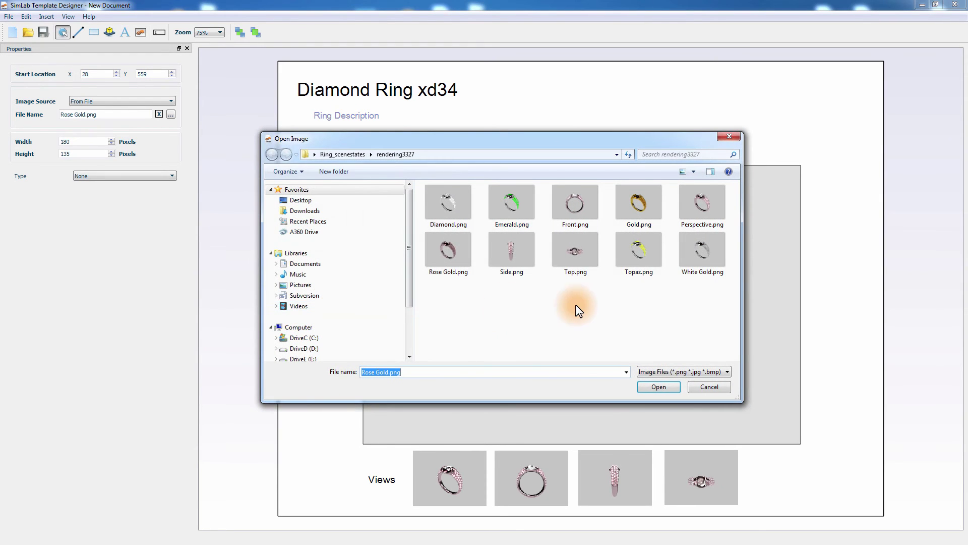
{"action": "double_click", "coordinate": [638, 203]}
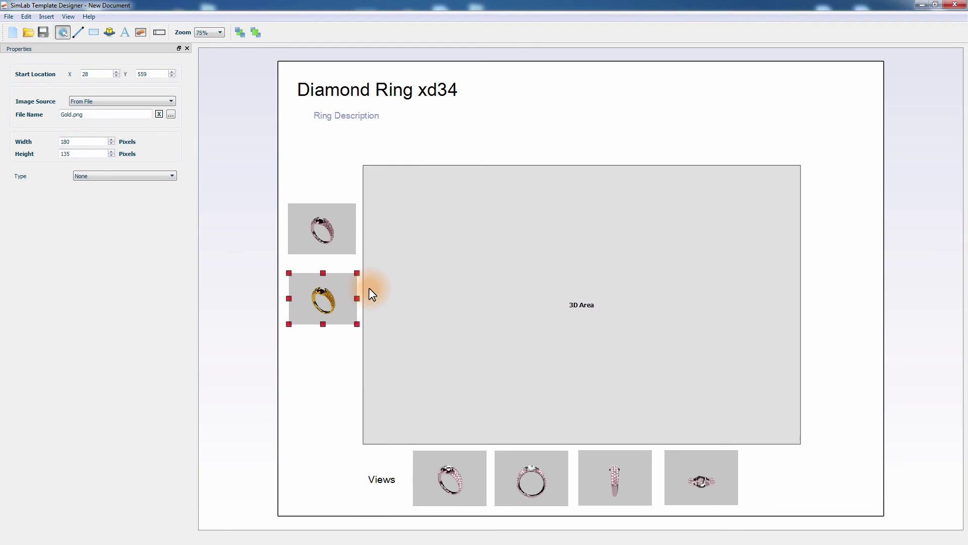
{"action": "key", "text": "ctrl+v"}
{"action": "left_click_drag", "start_coordinate": [347, 298], "coordinate": [343, 370]}
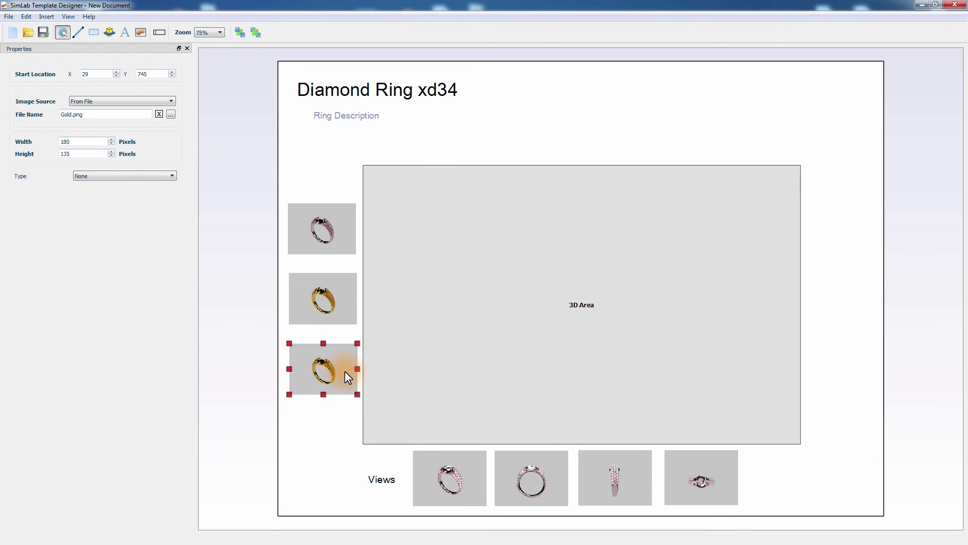
{"action": "double_click", "coordinate": [344, 371]}
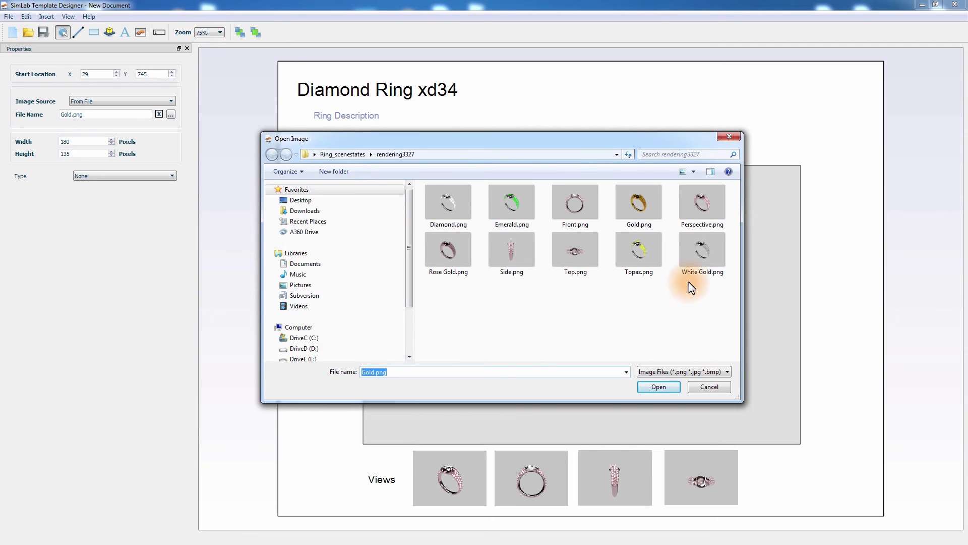
{"action": "double_click", "coordinate": [694, 262]}
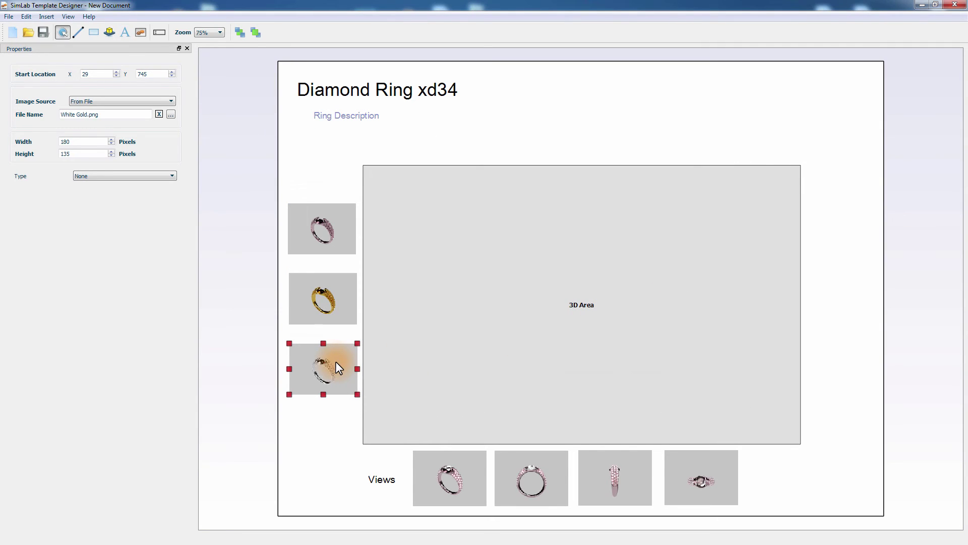
Copy the Views label above the left thumbnail column and change its text to Metal.
{"action": "left_click", "coordinate": [386, 479]}
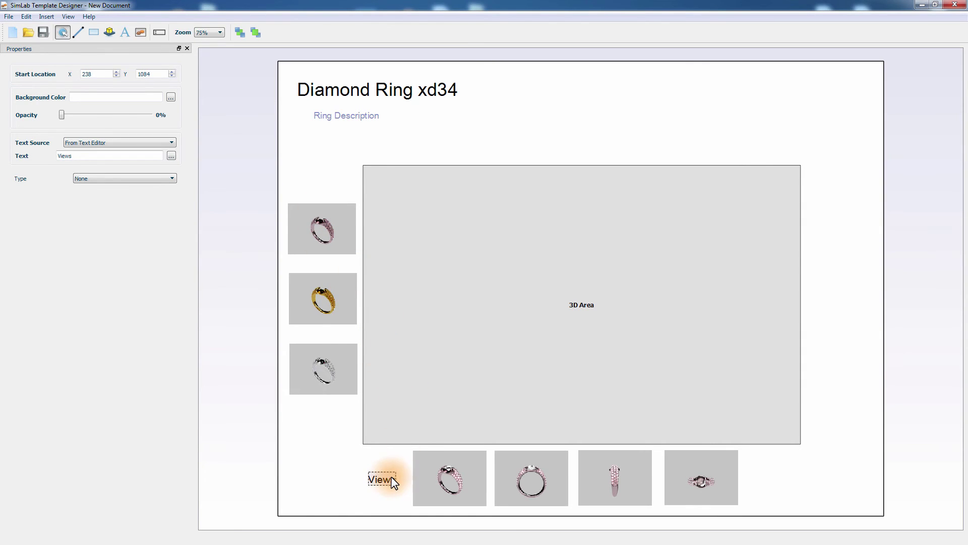
{"action": "left_click_drag", "start_coordinate": [379, 479], "coordinate": [324, 181]}
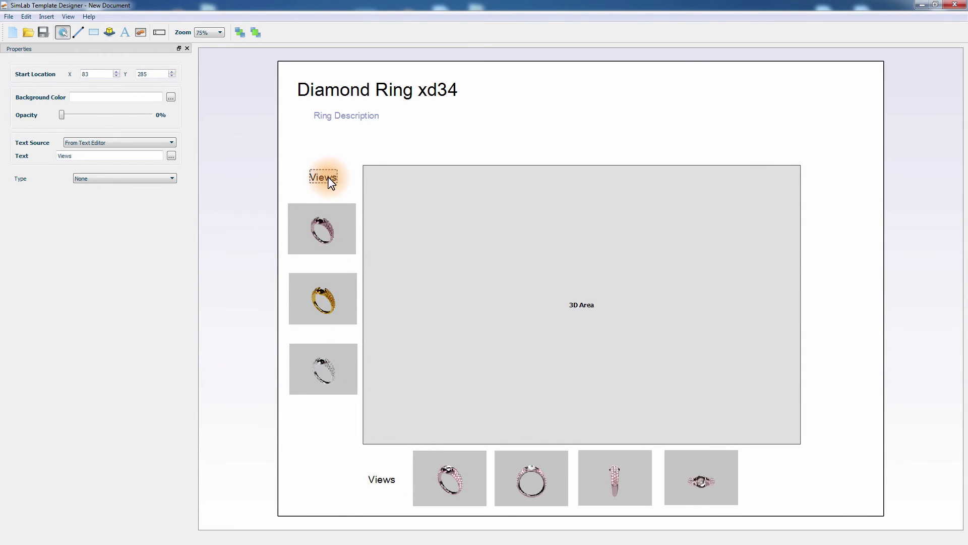
{"action": "double_click", "coordinate": [326, 177]}
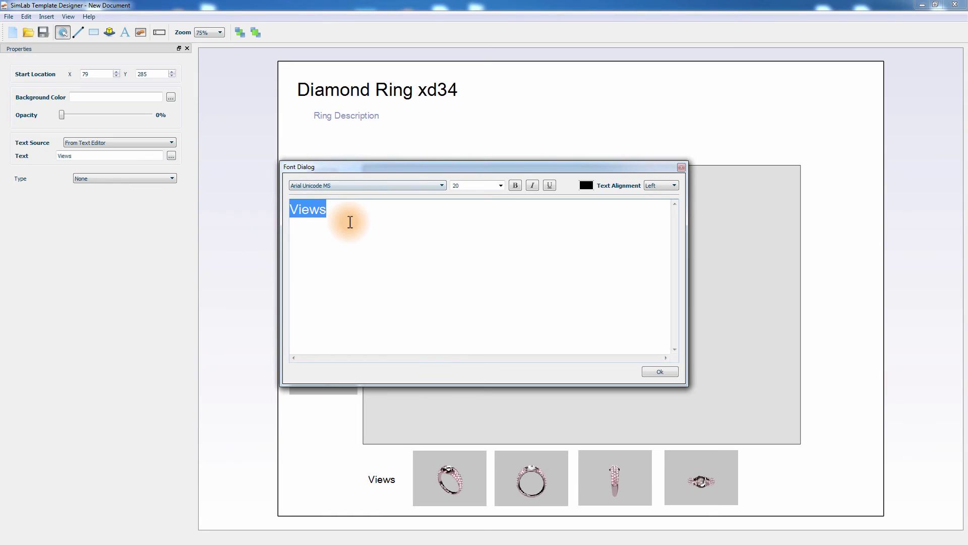
{"action": "type", "text": "Metal"}
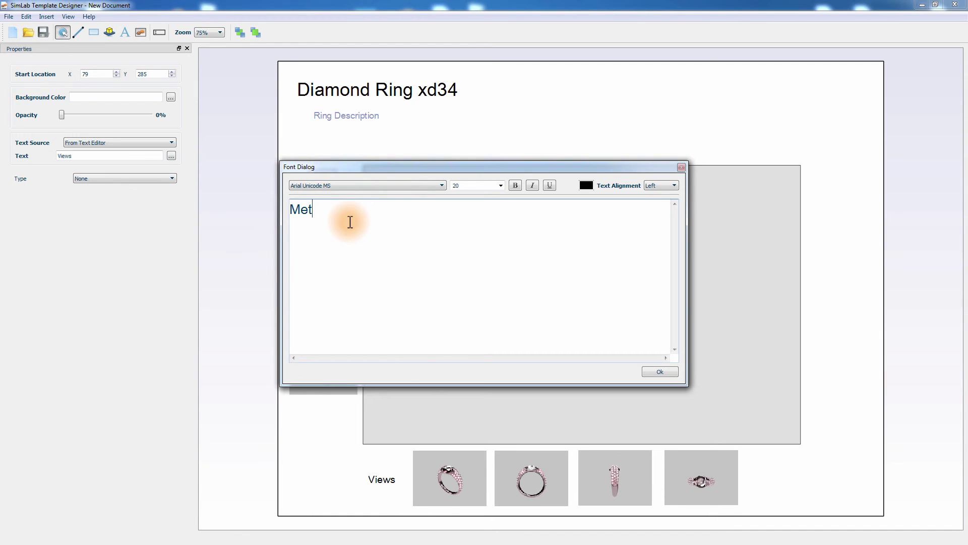
{"action": "left_click", "coordinate": [654, 372]}
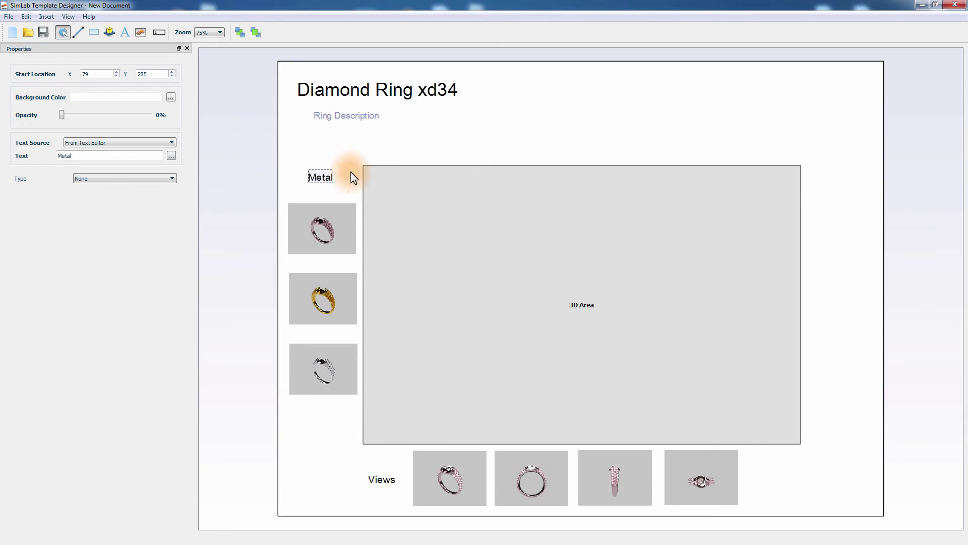
Copy the Metal label to the right of the 3D Area and relabel it Gemstone.
{"action": "left_click_drag", "start_coordinate": [321, 176], "coordinate": [842, 172]}
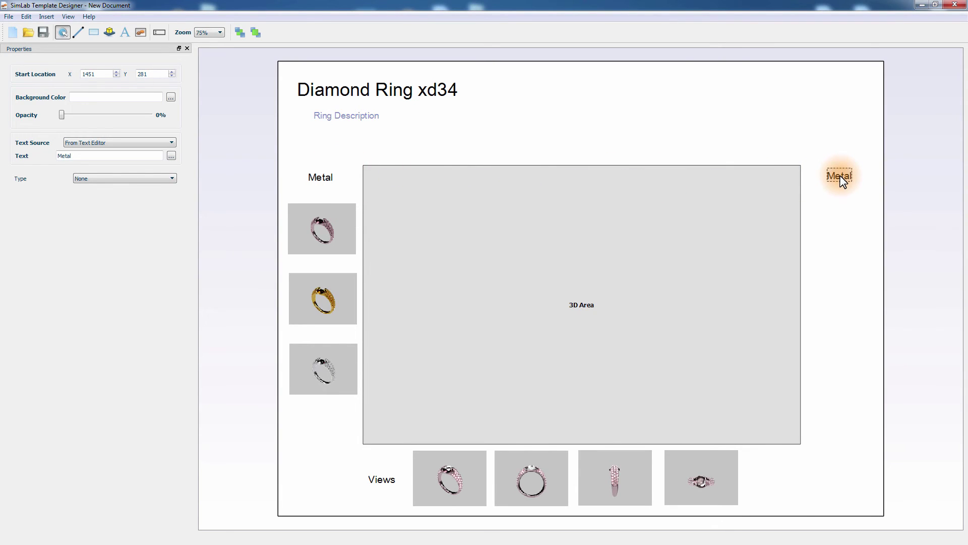
{"action": "double_click", "coordinate": [839, 174]}
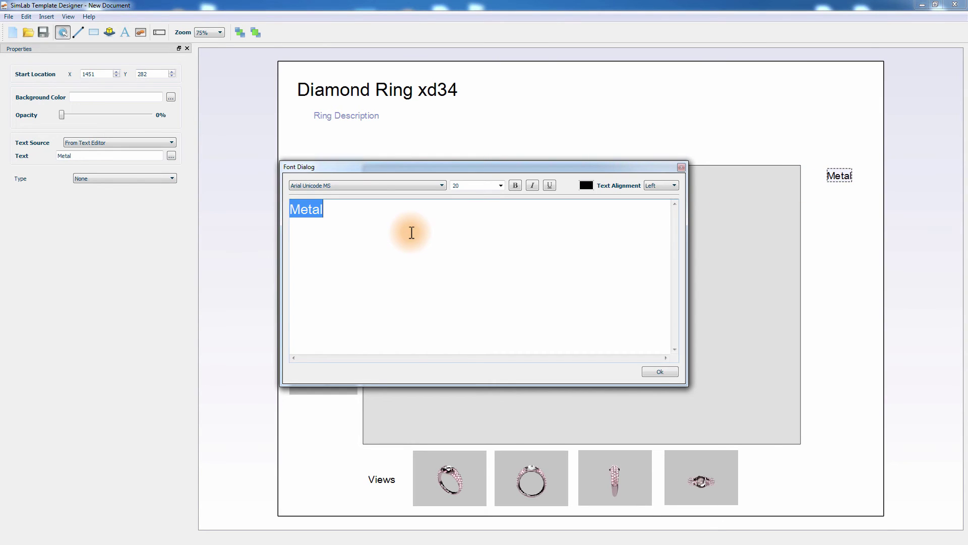
{"action": "type", "text": "Gem"}
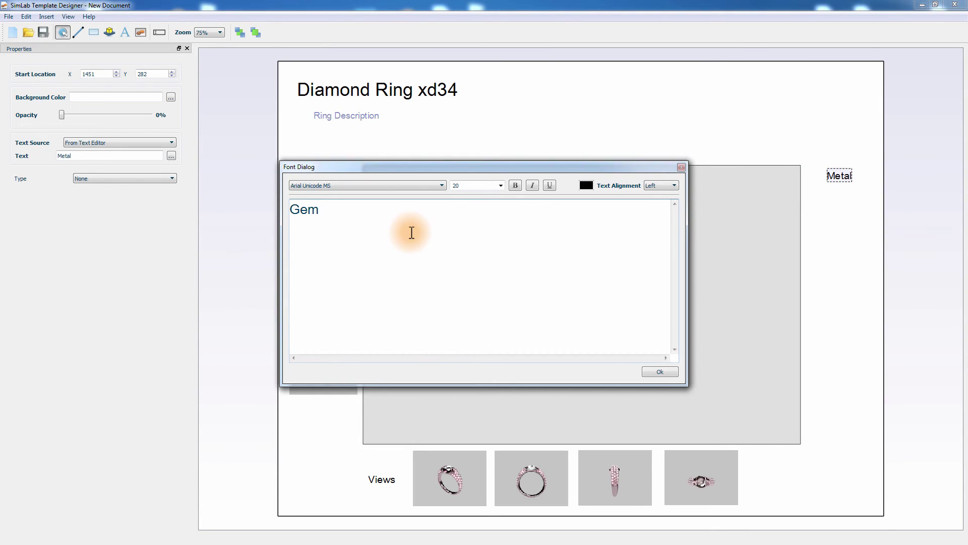
{"action": "type", "text": "stone"}
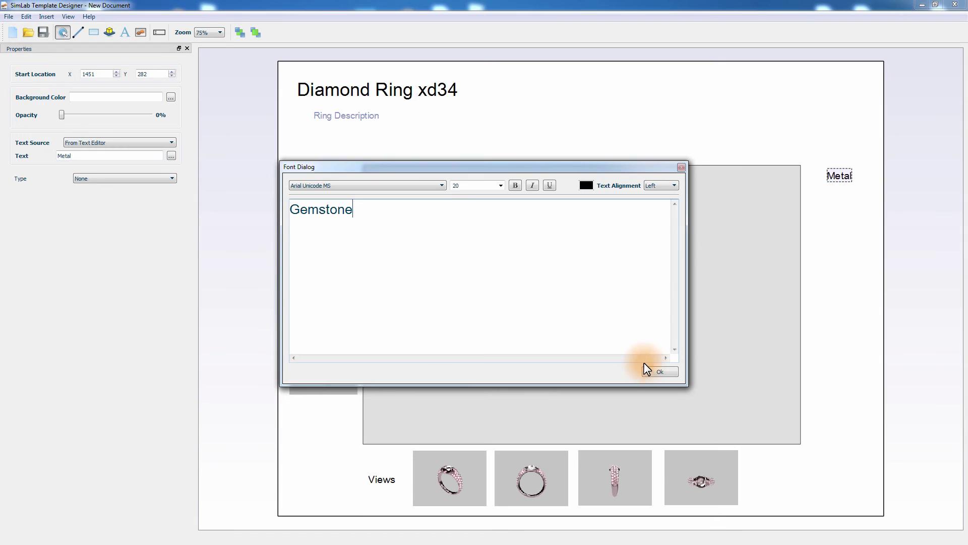
{"action": "left_click", "coordinate": [649, 371]}
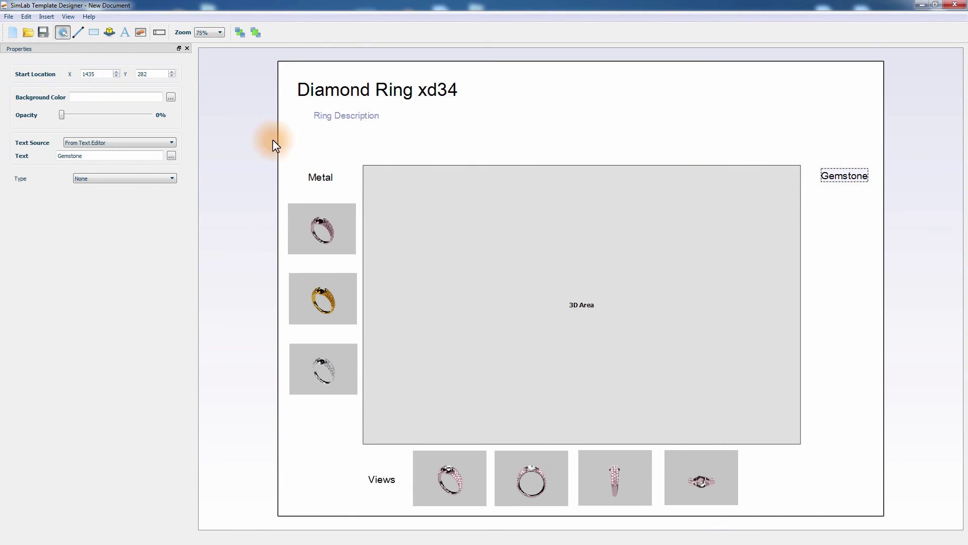
Place Emerald.png under the Gemstone heading and shrink it to thumbnail size.
{"action": "left_click", "coordinate": [141, 32]}
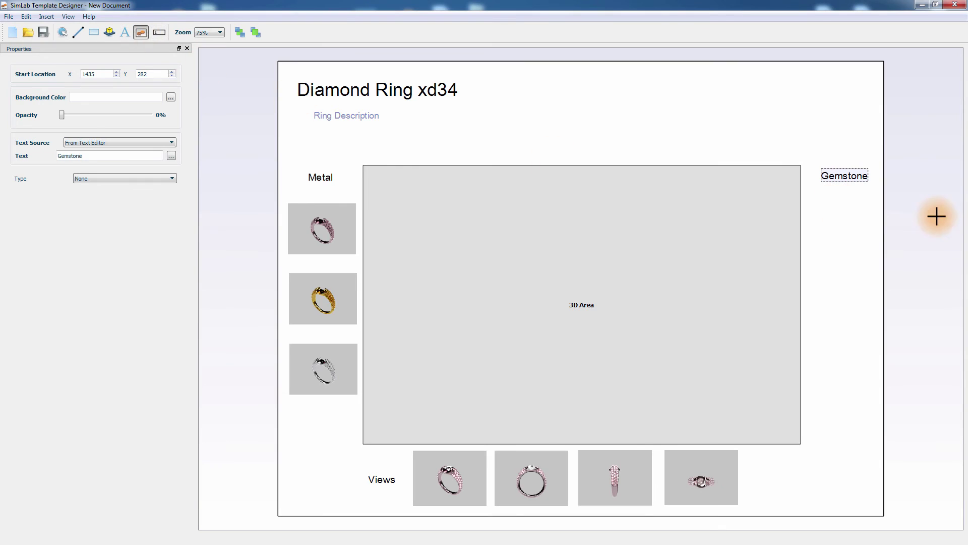
{"action": "left_click", "coordinate": [822, 206]}
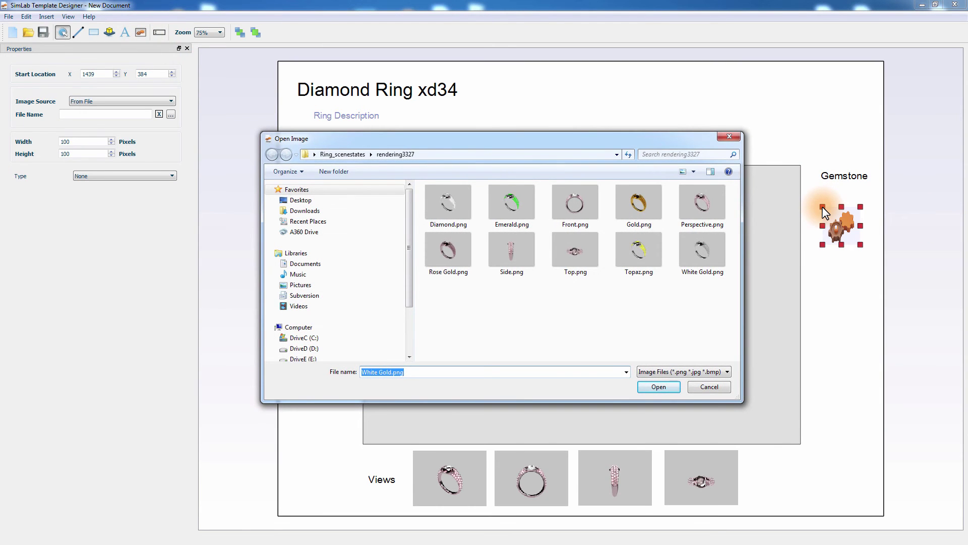
{"action": "left_click", "coordinate": [507, 214]}
{"action": "double_click", "coordinate": [504, 211]}
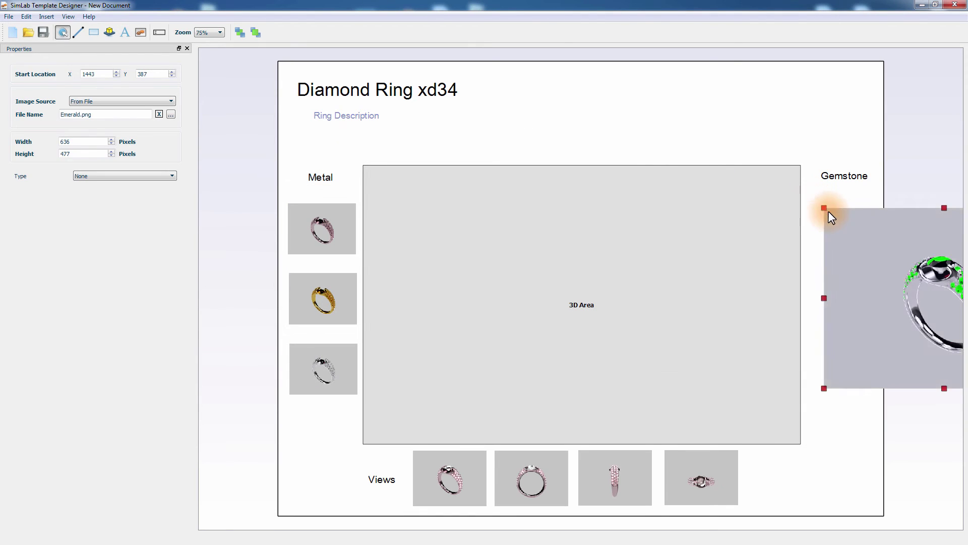
{"action": "left_click_drag", "start_coordinate": [831, 245], "coordinate": [834, 249]}
{"action": "left_click_drag", "start_coordinate": [834, 219], "coordinate": [845, 289]}
{"action": "left_click", "coordinate": [859, 178]}
Duplicate the emerald thumbnail twice below, swapping in Topaz.png and Diamond.png.
{"action": "left_click", "coordinate": [841, 222]}
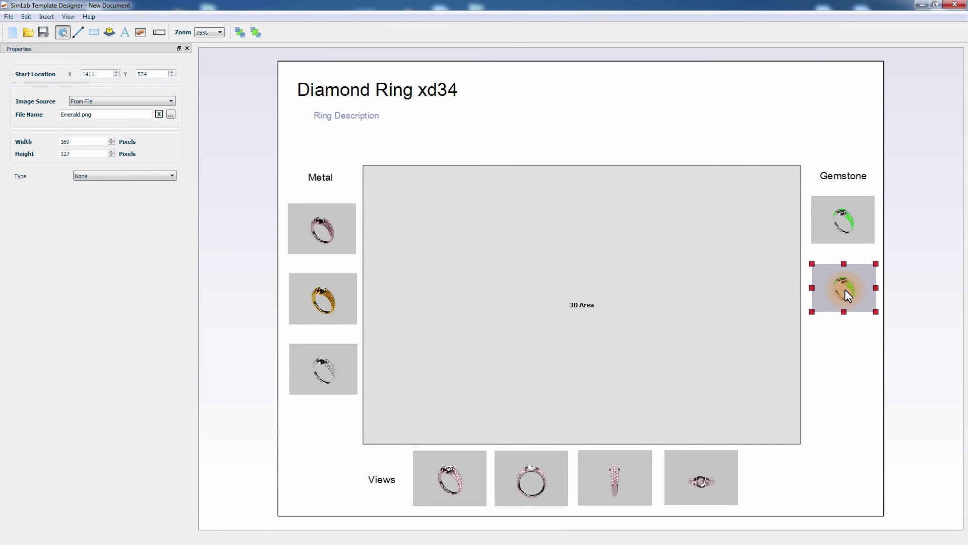
{"action": "double_click", "coordinate": [845, 289]}
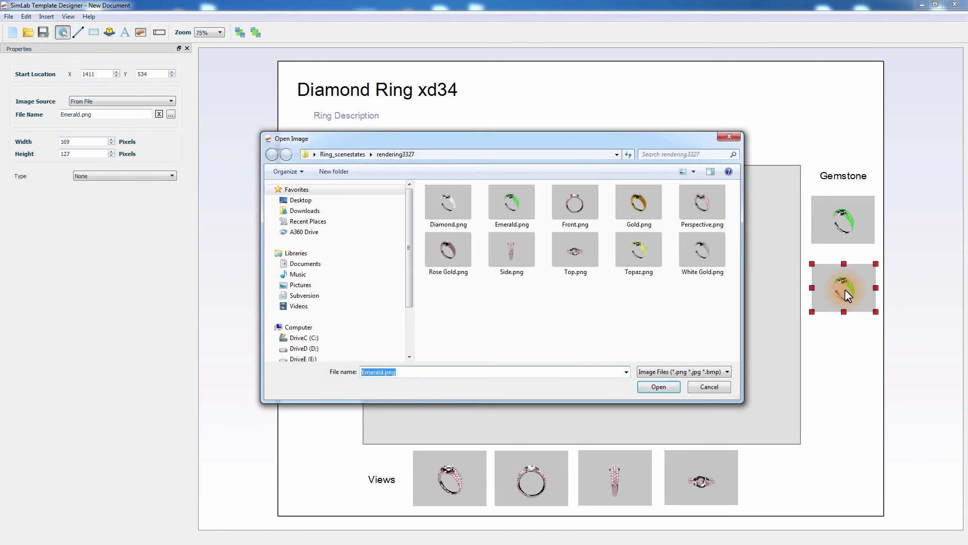
{"action": "double_click", "coordinate": [644, 263]}
{"action": "left_click_drag", "start_coordinate": [858, 292], "coordinate": [852, 344], "text": "ctrl"}
{"action": "double_click", "coordinate": [860, 362]}
{"action": "double_click", "coordinate": [447, 216]}
{"action": "left_click", "coordinate": [913, 306]}
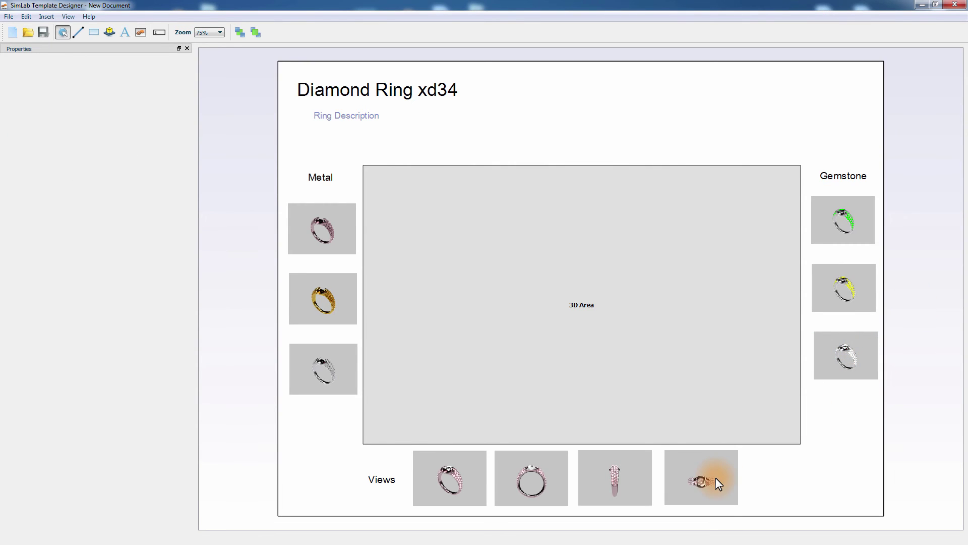
Shift the Top, Side, Front and Perspective thumbnails right to even the Views spacing.
{"action": "left_click_drag", "start_coordinate": [715, 477], "coordinate": [732, 477]}
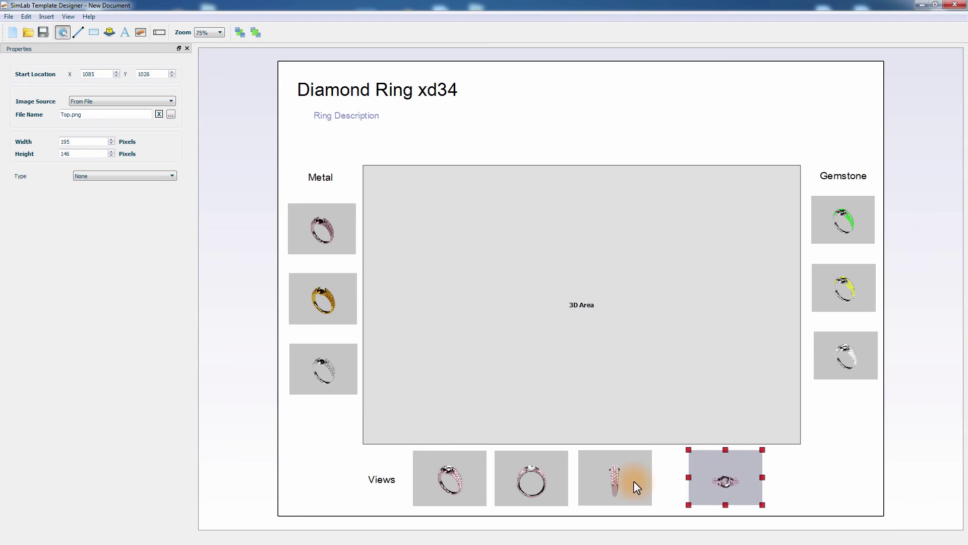
{"action": "left_click_drag", "start_coordinate": [634, 480], "coordinate": [655, 478]}
{"action": "left_click_drag", "start_coordinate": [557, 482], "coordinate": [558, 482]}
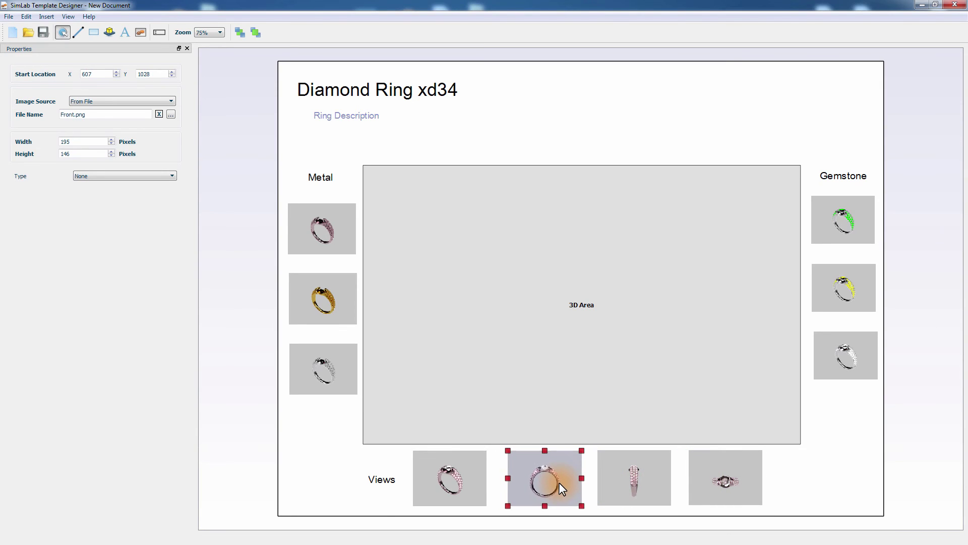
{"action": "left_click_drag", "start_coordinate": [467, 485], "coordinate": [471, 485]}
{"action": "left_click", "coordinate": [896, 439]}
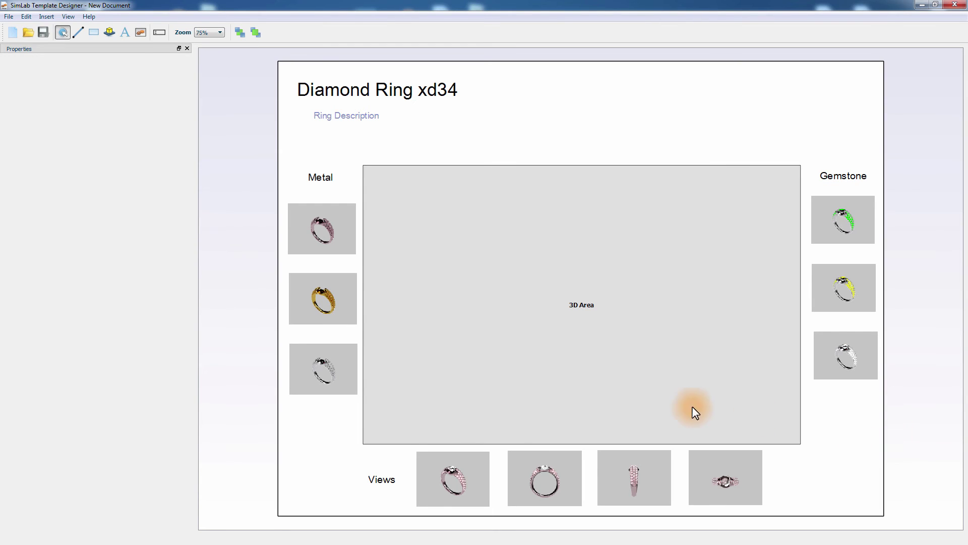
Make the rose gold thumbnail trigger the 'Rose Gold' scene state.
{"action": "left_click", "coordinate": [317, 225]}
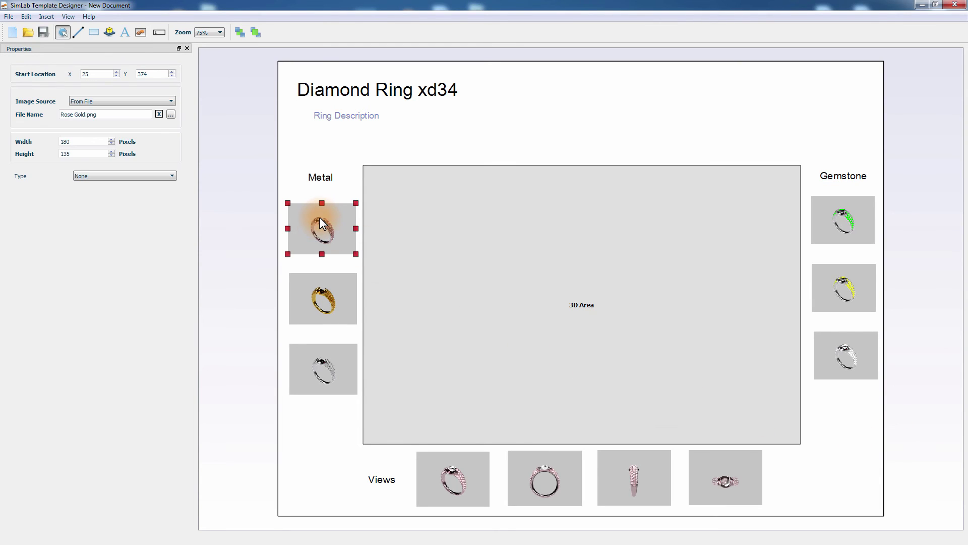
{"action": "left_click", "coordinate": [115, 178]}
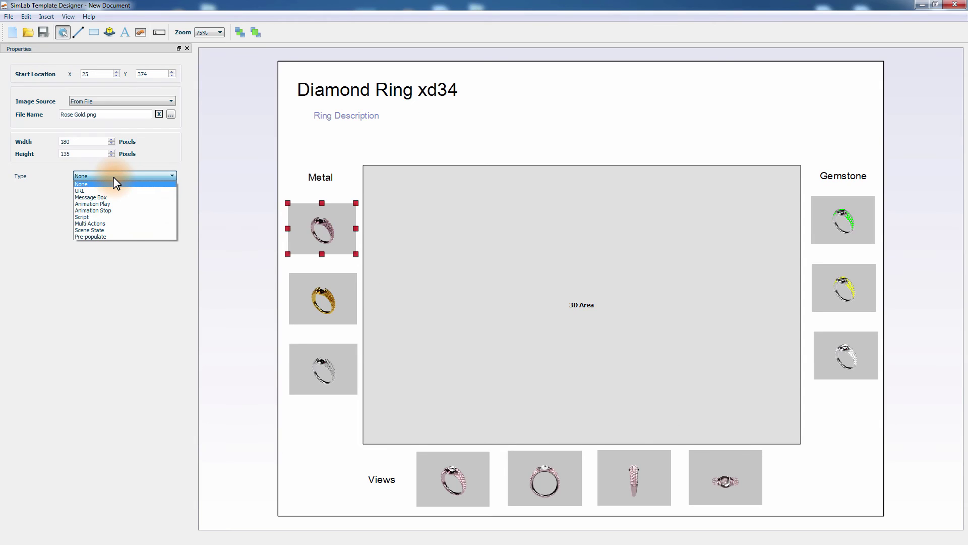
{"action": "left_click", "coordinate": [100, 230]}
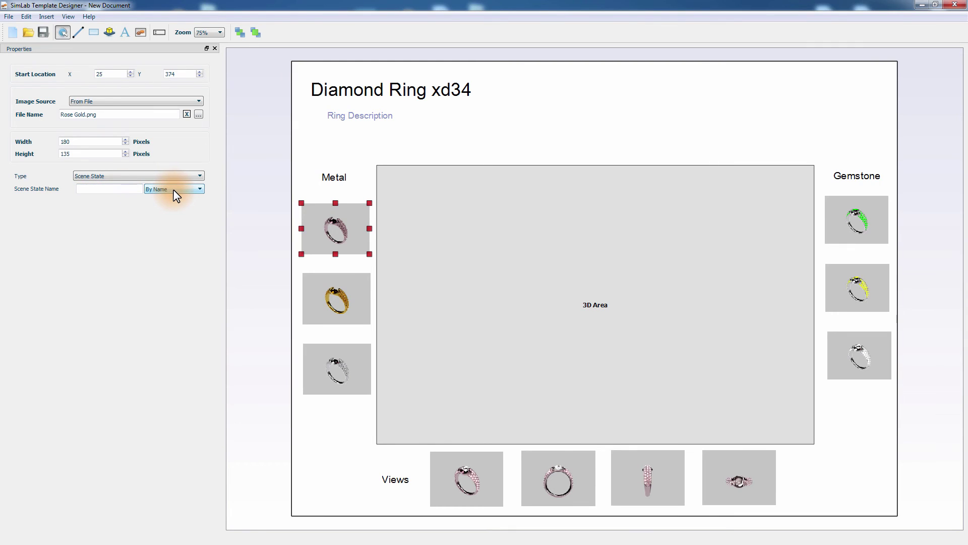
{"action": "left_click", "coordinate": [112, 189]}
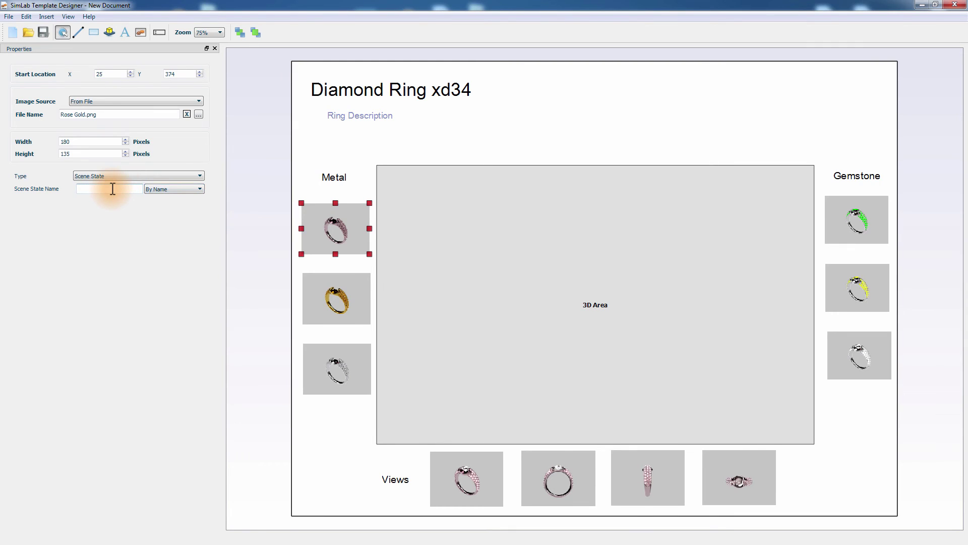
{"action": "type", "text": "Rose Gold"}
Link the gold thumbnail to the 'Gold' scene state.
{"action": "left_click", "coordinate": [325, 292]}
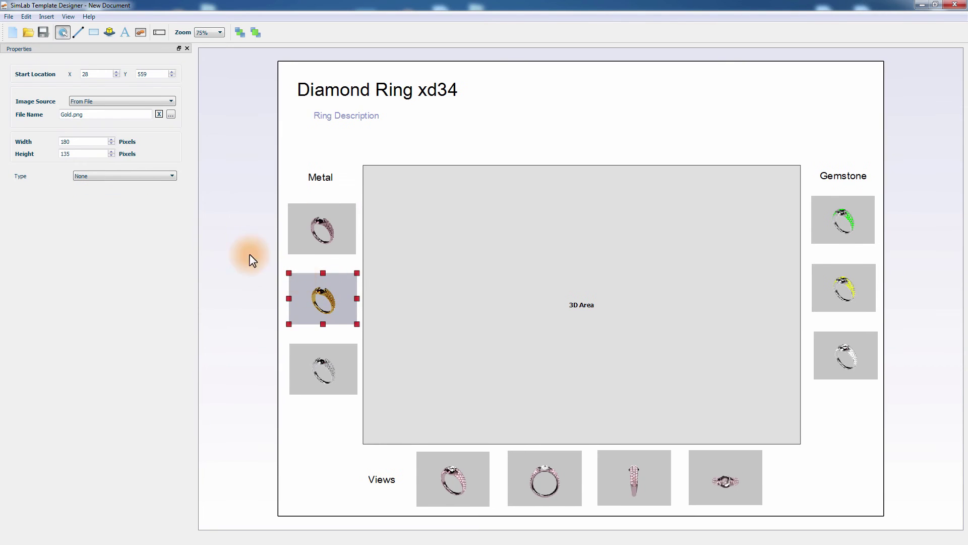
{"action": "left_click", "coordinate": [95, 177]}
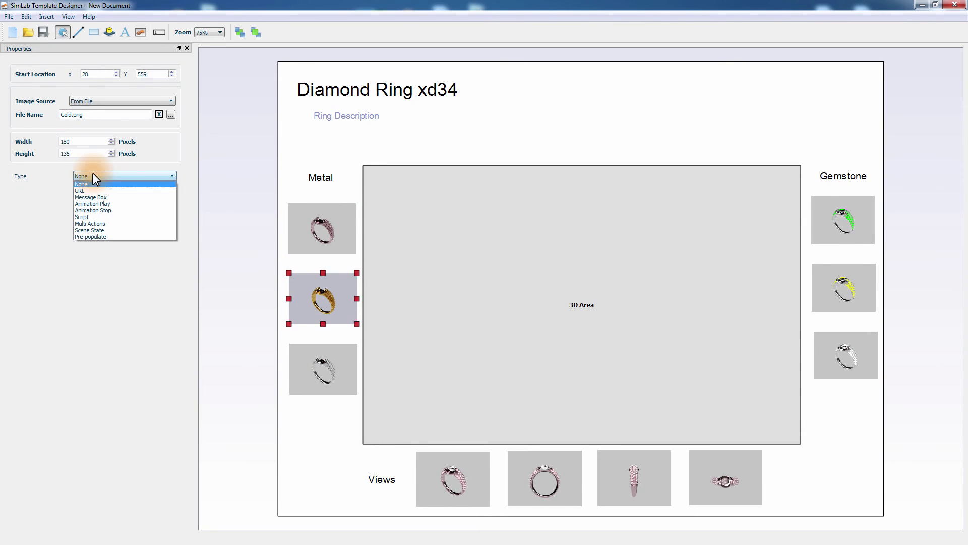
{"action": "left_click", "coordinate": [96, 229]}
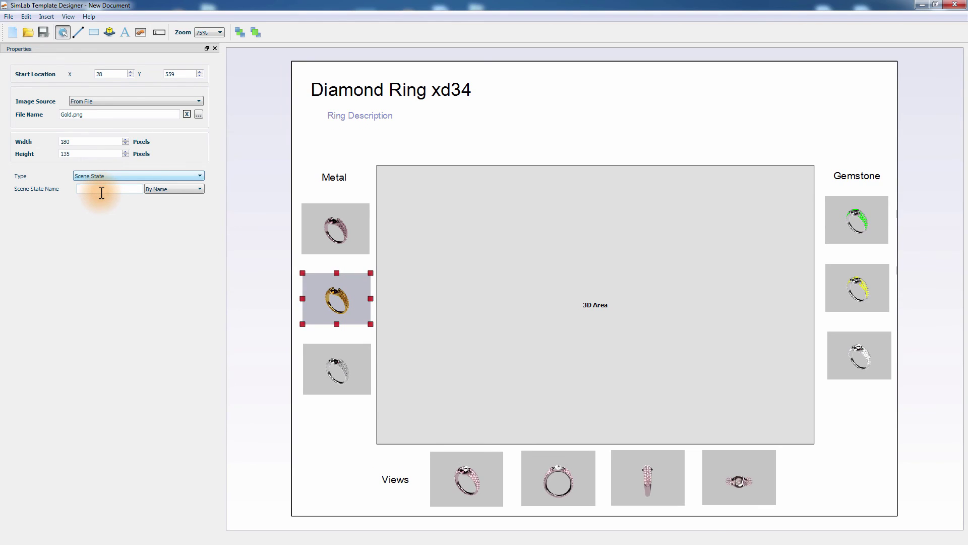
{"action": "type", "text": "Gold"}
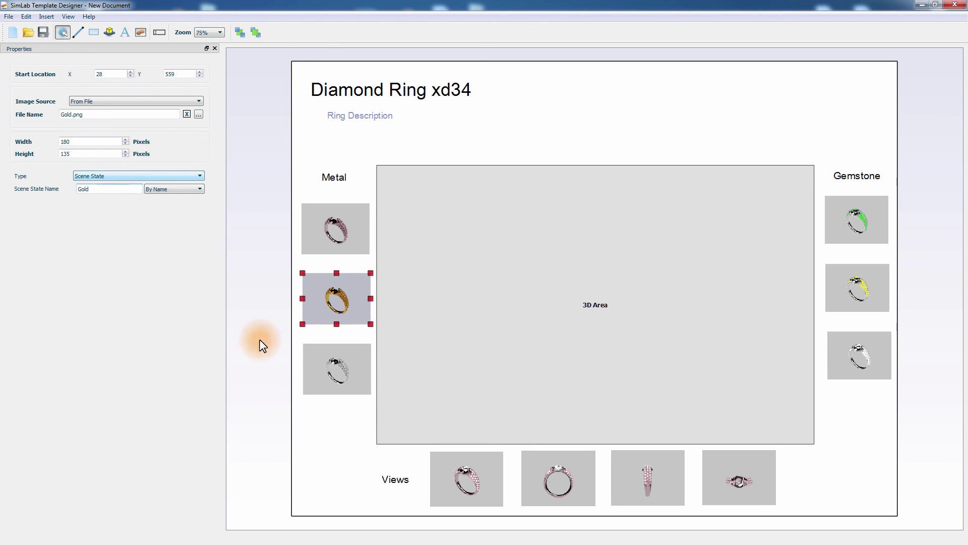
Link the white gold thumbnail to the 'White Gold' scene state.
{"action": "left_click", "coordinate": [359, 358]}
{"action": "left_click", "coordinate": [90, 175]}
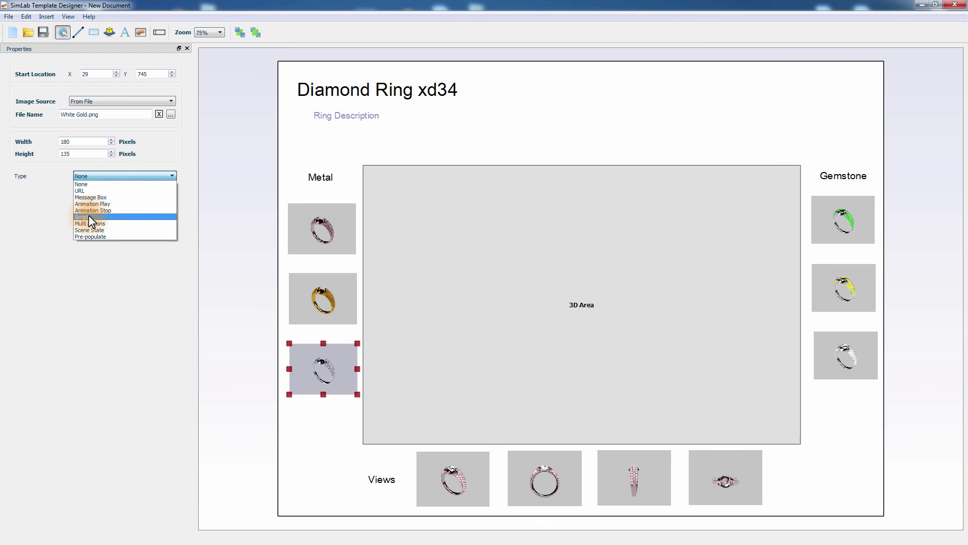
{"action": "left_click", "coordinate": [89, 229]}
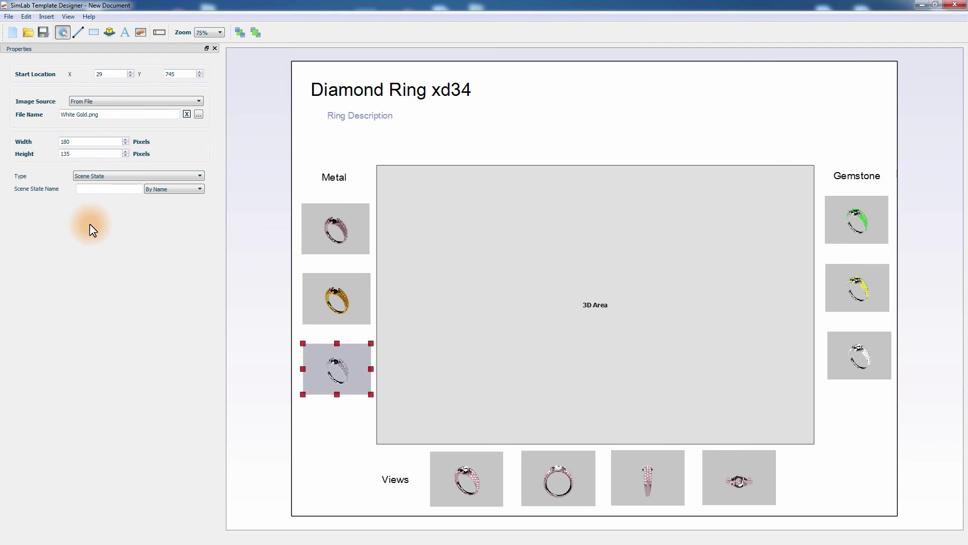
{"action": "left_click", "coordinate": [118, 191]}
{"action": "type", "text": "W"}
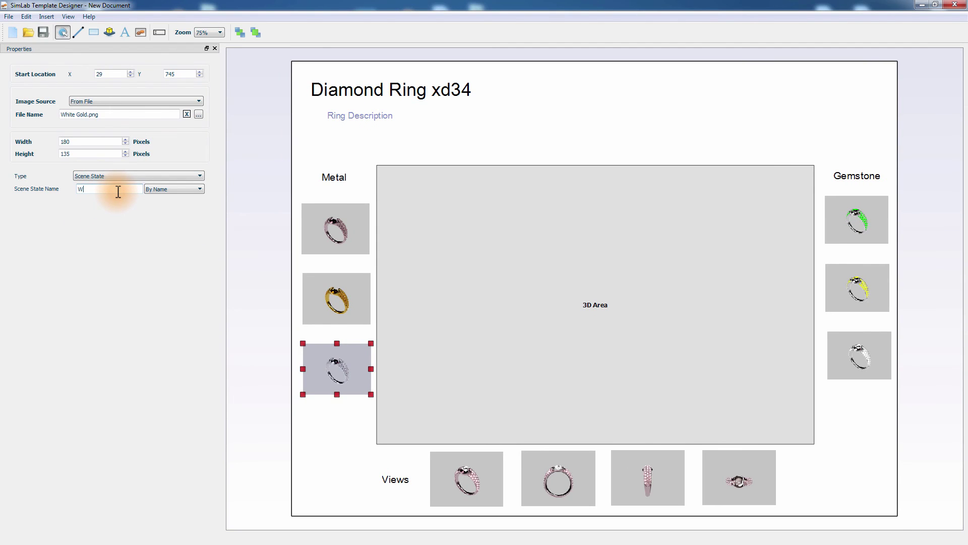
{"action": "type", "text": "hite Gold"}
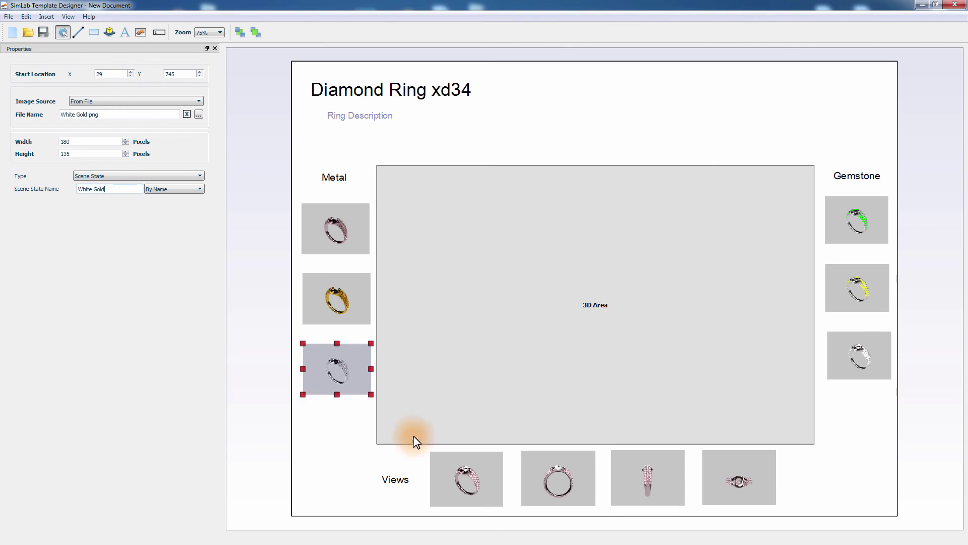
{"action": "left_click", "coordinate": [454, 464]}
Link the Perspective and Front view thumbnails to the 'Perspective' and 'Front' scene states.
{"action": "left_click", "coordinate": [107, 177]}
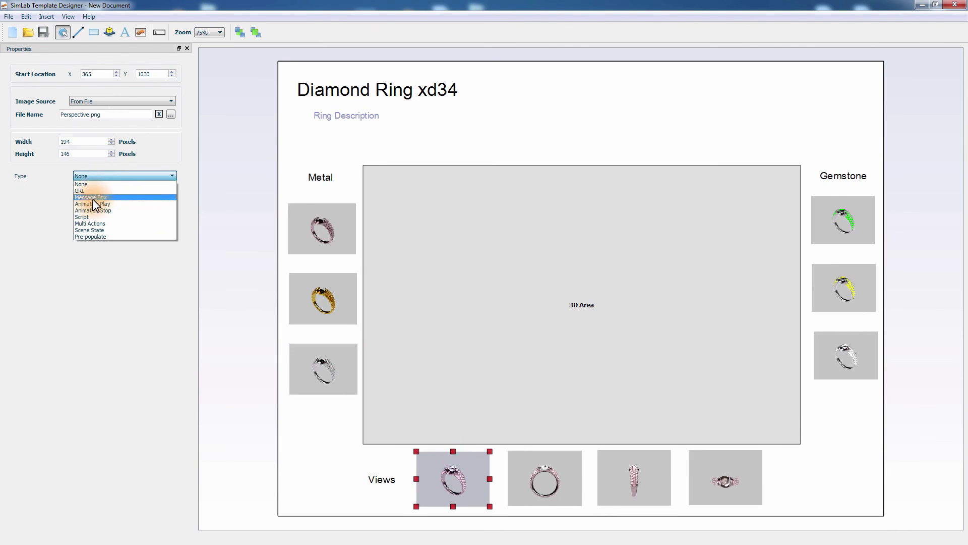
{"action": "left_click", "coordinate": [92, 227]}
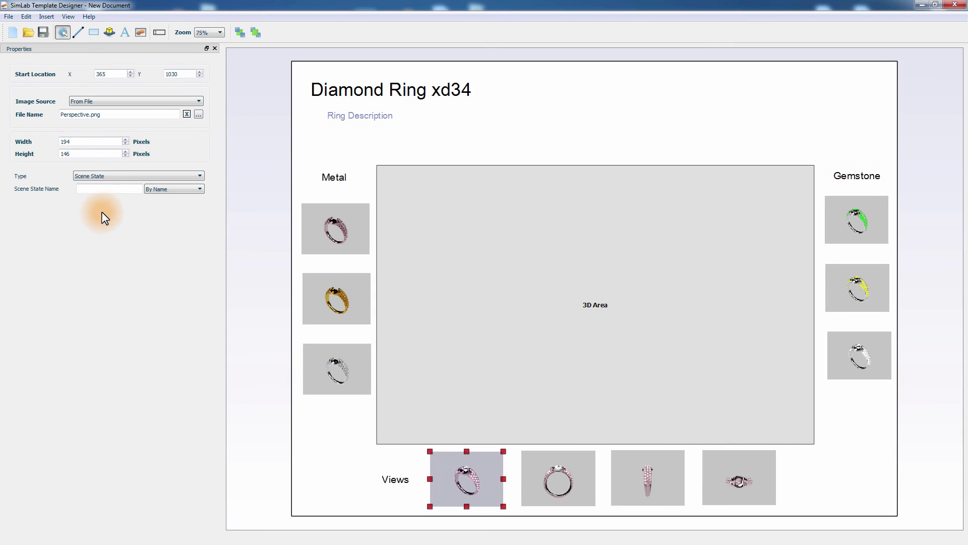
{"action": "left_click", "coordinate": [117, 189]}
{"action": "type", "text": "Perspective"}
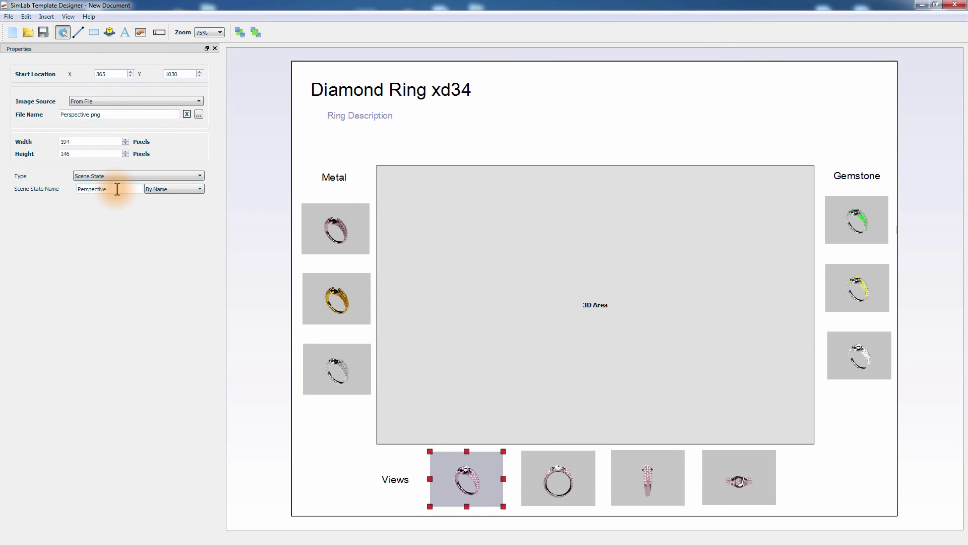
{"action": "left_click", "coordinate": [533, 457]}
{"action": "left_click", "coordinate": [107, 176]}
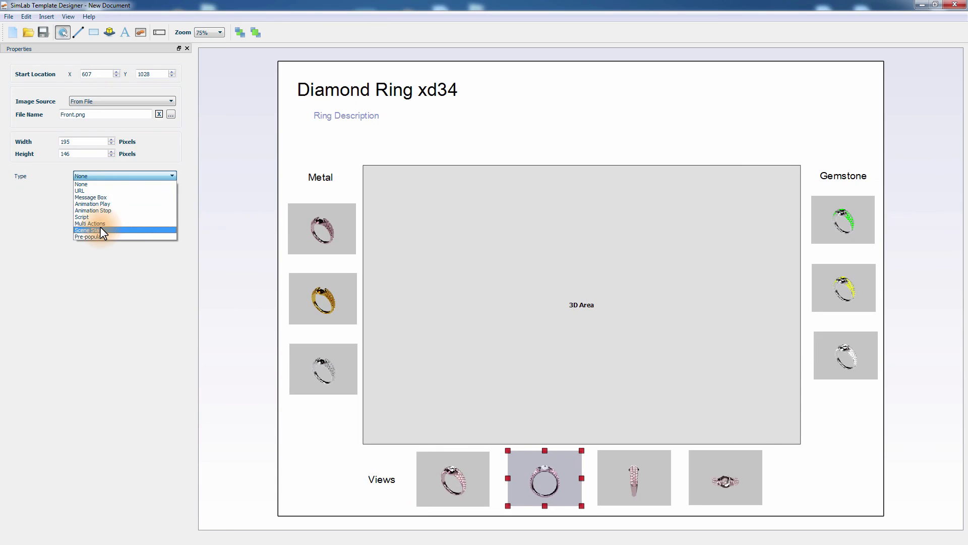
{"action": "left_click", "coordinate": [100, 230]}
{"action": "left_click", "coordinate": [92, 190]}
{"action": "type", "text": "Front"}
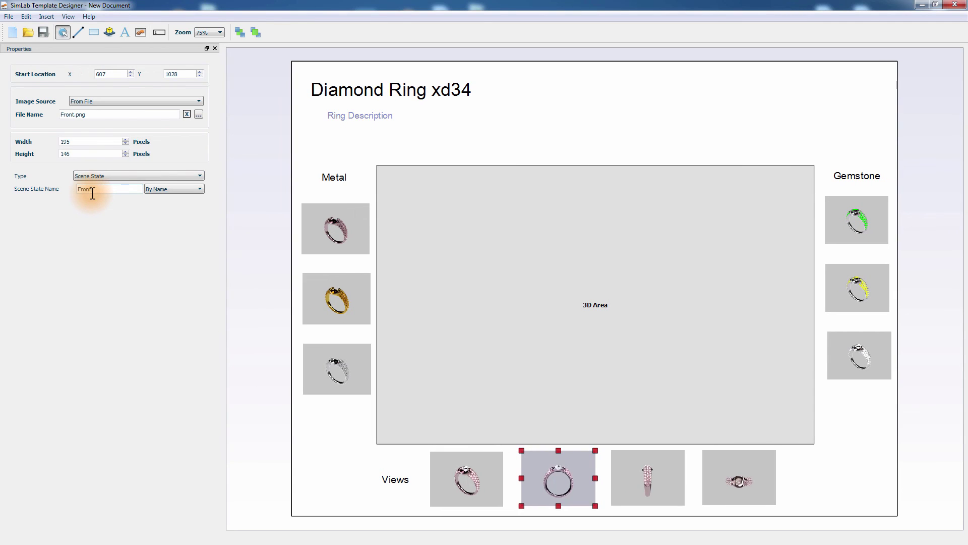
Link the Side and Top view thumbnails to the 'Side' and 'Top' scene states.
{"action": "left_click", "coordinate": [648, 476]}
{"action": "left_click", "coordinate": [107, 176]}
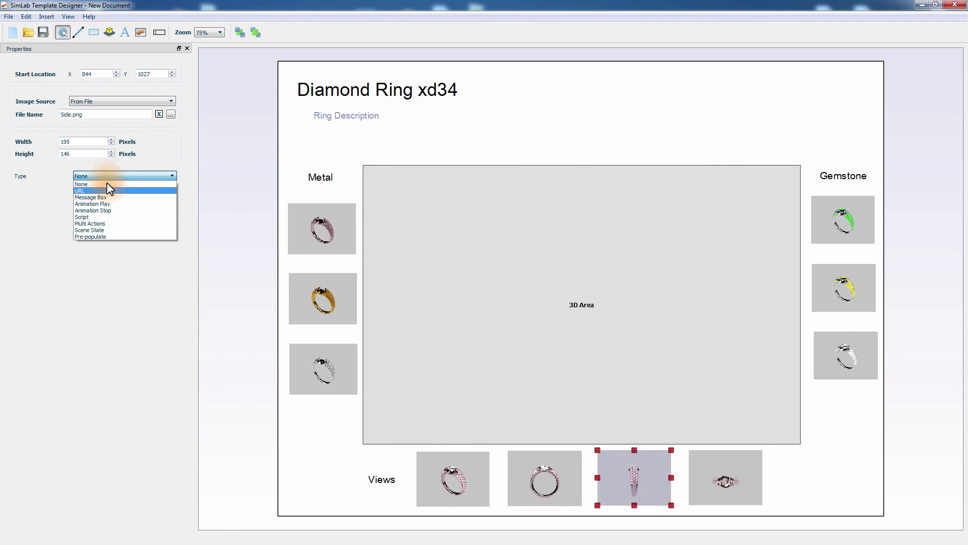
{"action": "left_click", "coordinate": [99, 230]}
{"action": "left_click", "coordinate": [95, 189]}
{"action": "type", "text": "Side"}
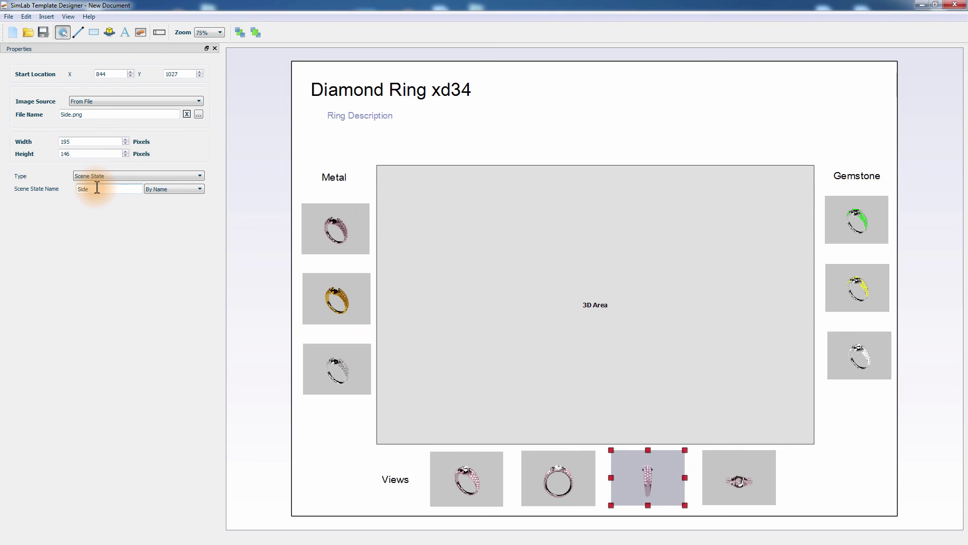
{"action": "left_click", "coordinate": [738, 471]}
{"action": "left_click", "coordinate": [97, 176]}
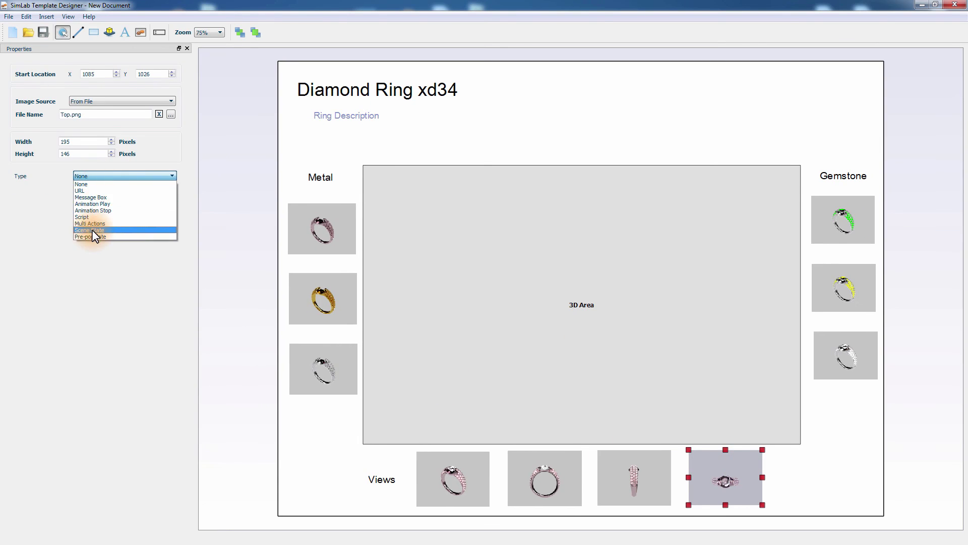
{"action": "left_click", "coordinate": [93, 229]}
{"action": "left_click", "coordinate": [90, 188]}
{"action": "type", "text": "Top"}
Link the Diamond and Topaz thumbnails to the 'Diamond' and 'Topaz' scene states.
{"action": "left_click", "coordinate": [859, 355]}
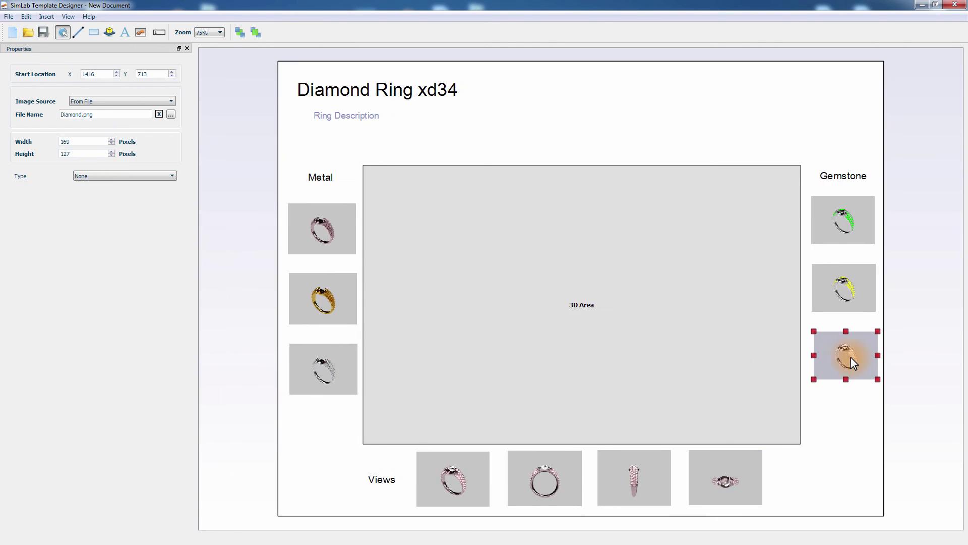
{"action": "left_click", "coordinate": [95, 175]}
{"action": "left_click", "coordinate": [95, 229]}
{"action": "left_click", "coordinate": [95, 188]}
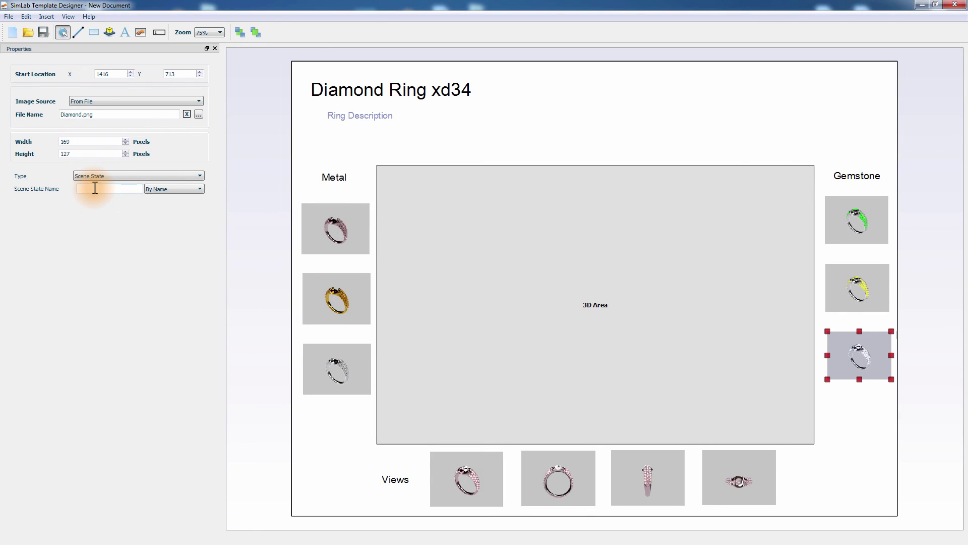
{"action": "type", "text": "Diamond"}
{"action": "left_click", "coordinate": [859, 287]}
{"action": "left_click", "coordinate": [132, 177]}
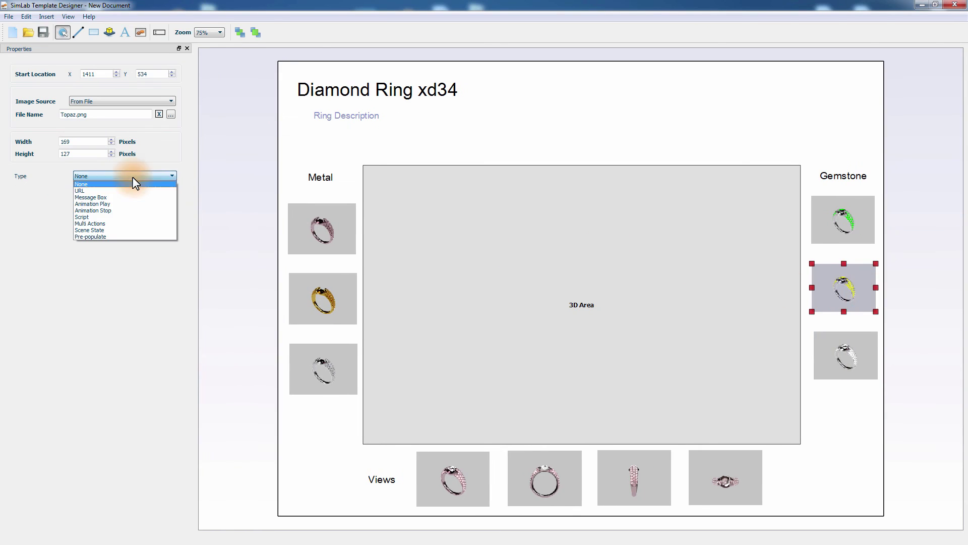
{"action": "left_click", "coordinate": [110, 228]}
{"action": "left_click", "coordinate": [101, 190]}
{"action": "type", "text": "Topaz"}
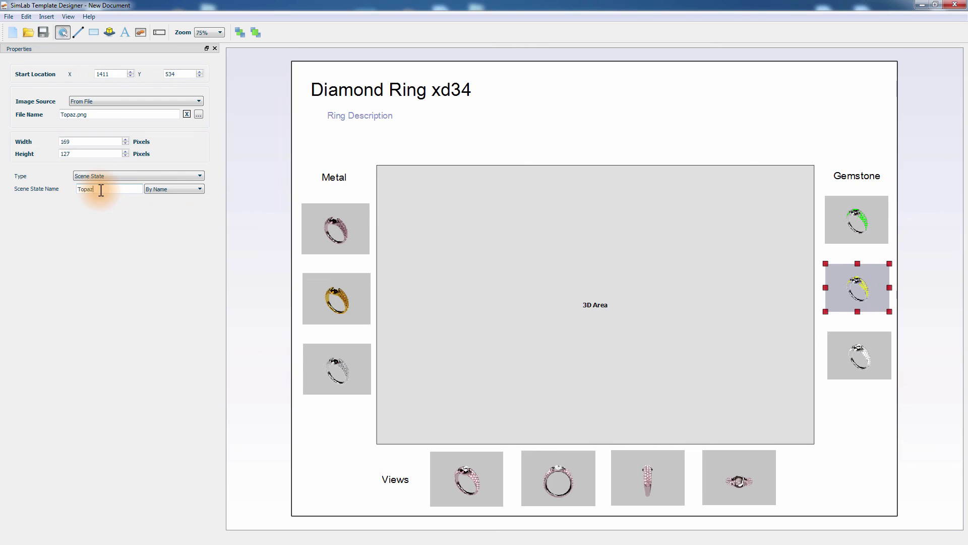
Link the Emerald thumbnail to the 'Emerald' scene state.
{"action": "left_click", "coordinate": [852, 217]}
{"action": "left_click", "coordinate": [121, 175]}
{"action": "left_click", "coordinate": [95, 229]}
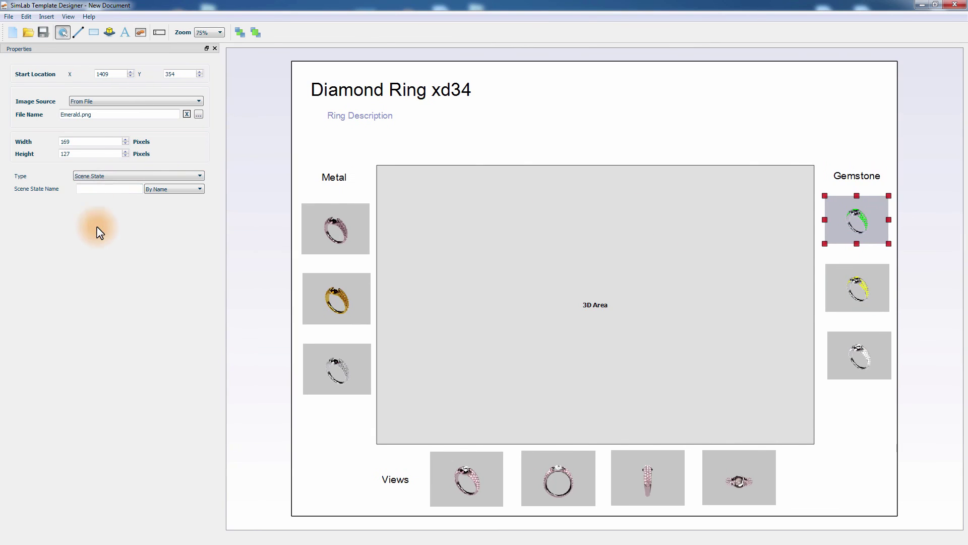
{"action": "left_click", "coordinate": [86, 189]}
{"action": "type", "text": "Emerald"}
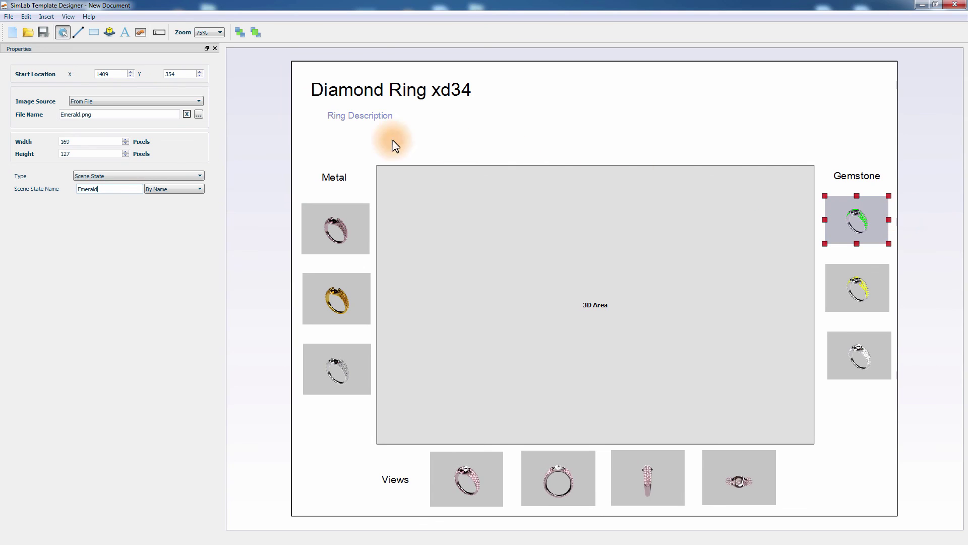
{"action": "left_click", "coordinate": [8, 16]}
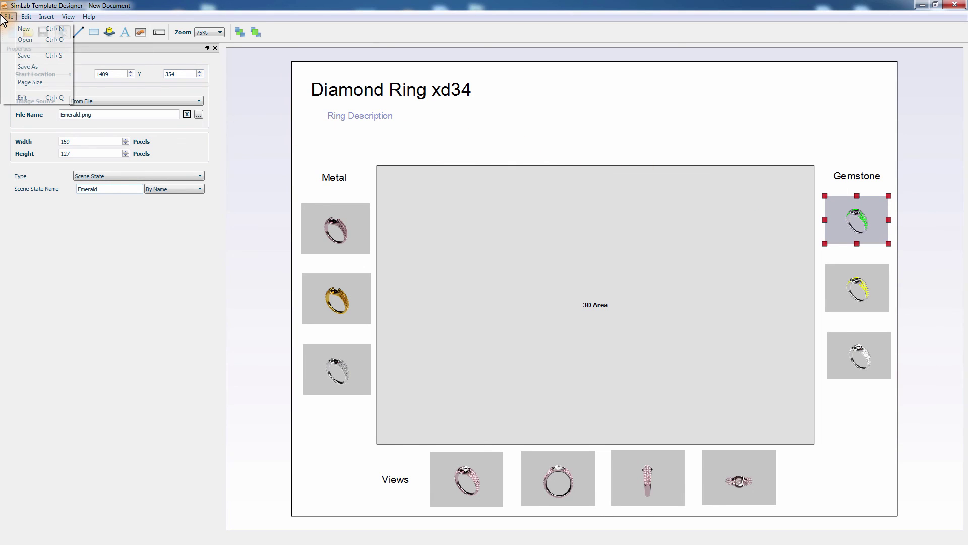
Save the layout as Ring_customization_template.stf and close the Template Designer window.
{"action": "left_click", "coordinate": [31, 67]}
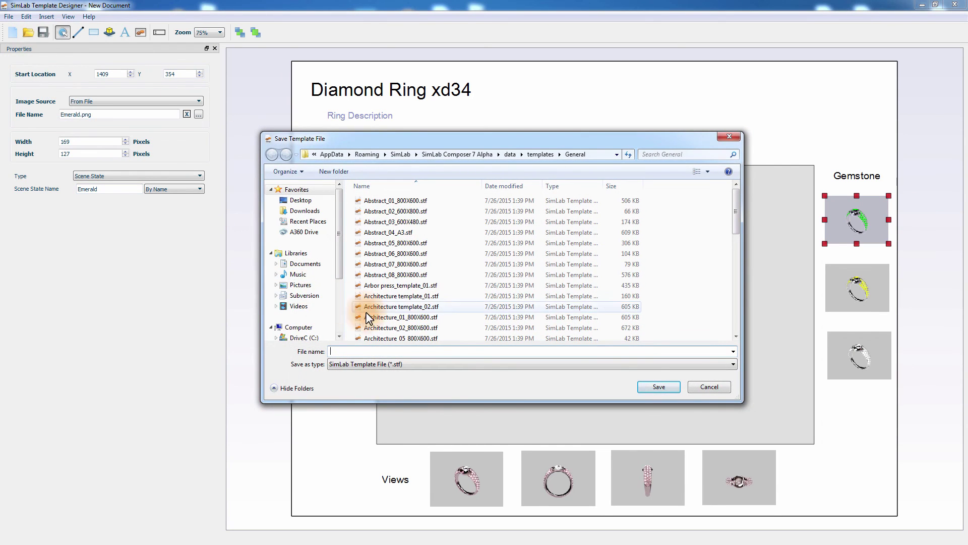
{"action": "type", "text": "Ring_"}
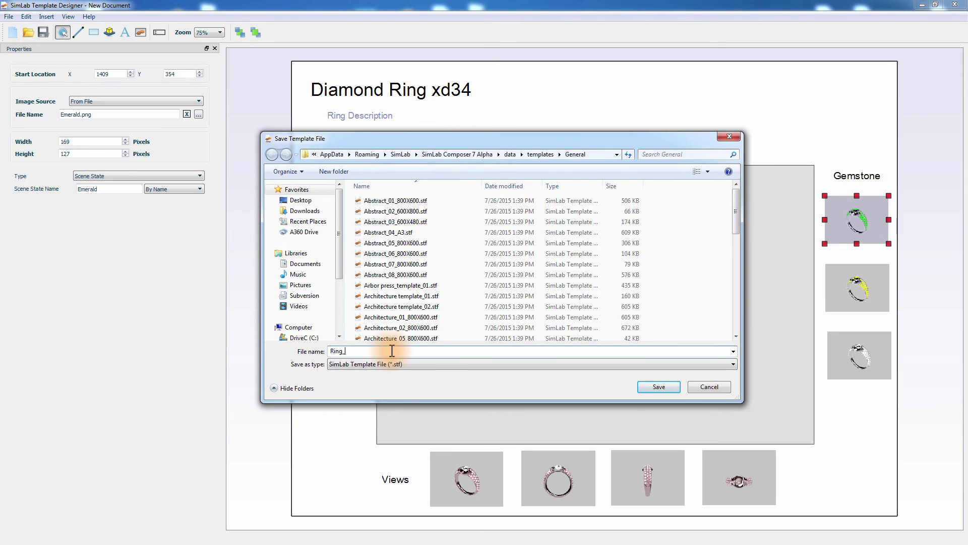
{"action": "type", "text": "customization_template"}
{"action": "left_click", "coordinate": [652, 386]}
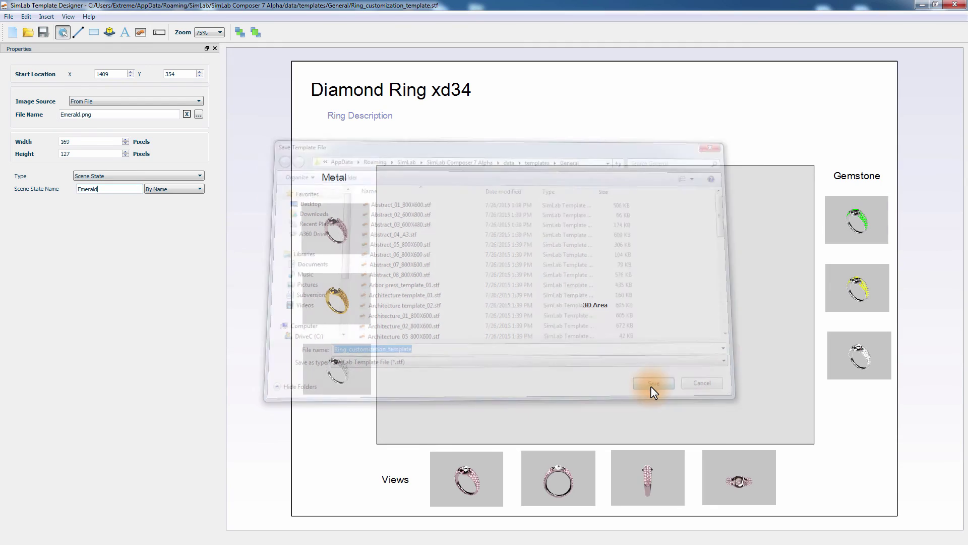
{"action": "left_click", "coordinate": [950, 7]}
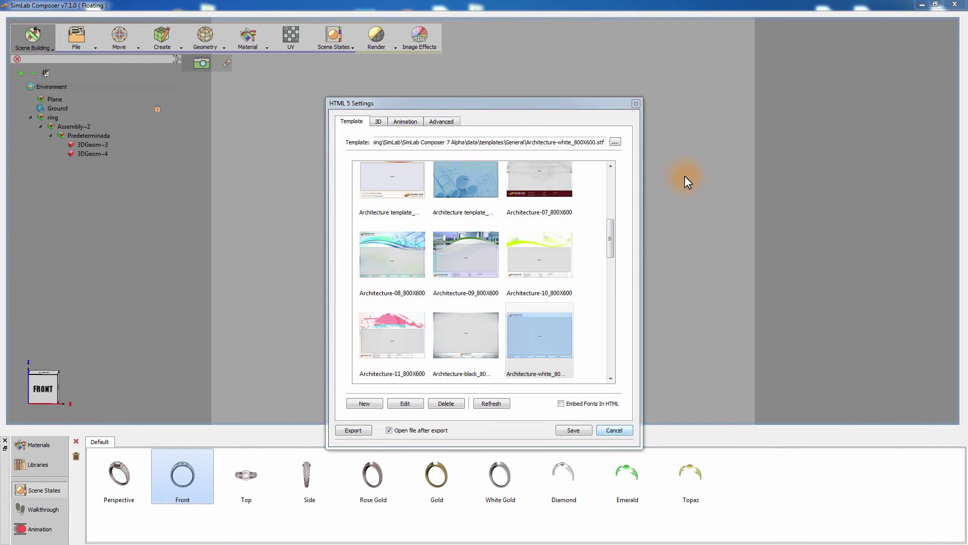
Refresh the template list, select Ring_customization_template, and save the HTML 5 settings.
{"action": "left_click", "coordinate": [491, 403]}
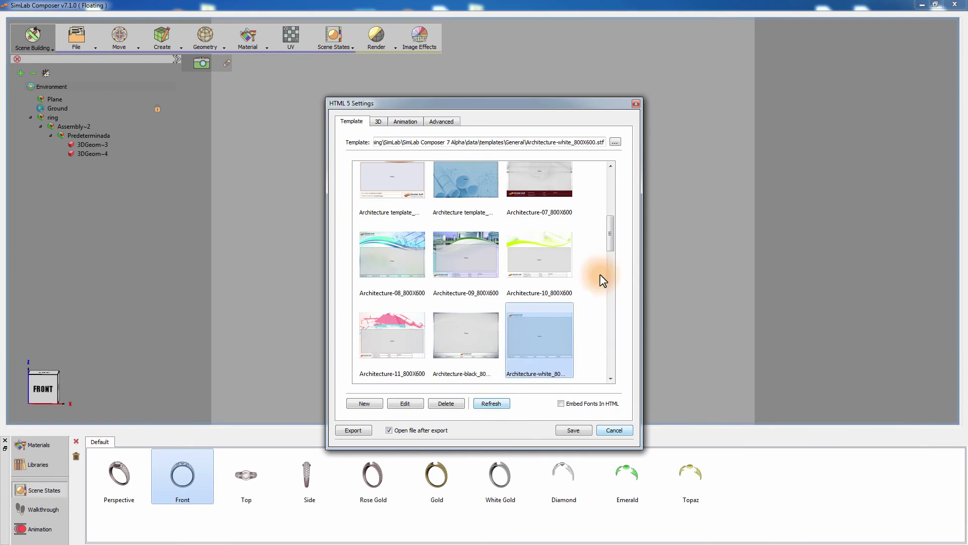
{"action": "left_click_drag", "start_coordinate": [610, 234], "coordinate": [604, 340]}
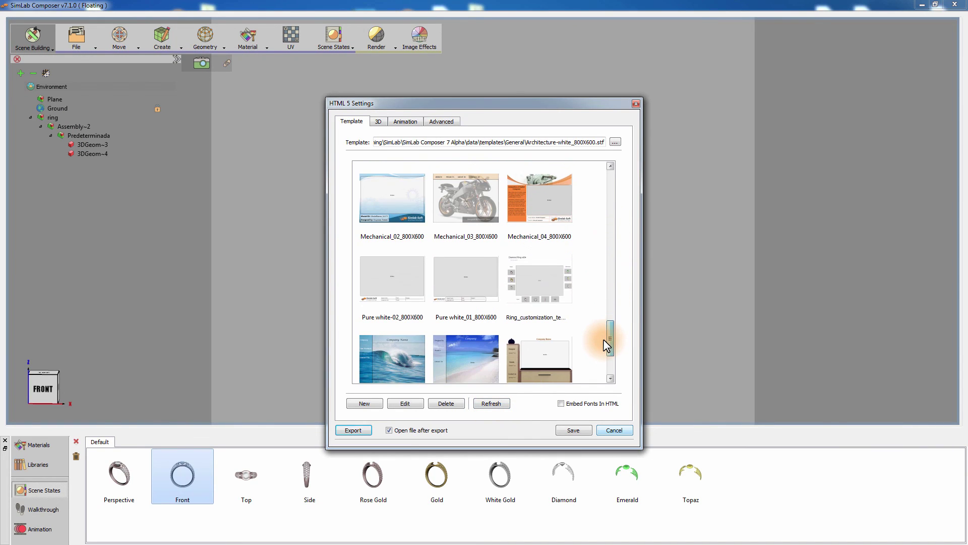
{"action": "left_click", "coordinate": [530, 282]}
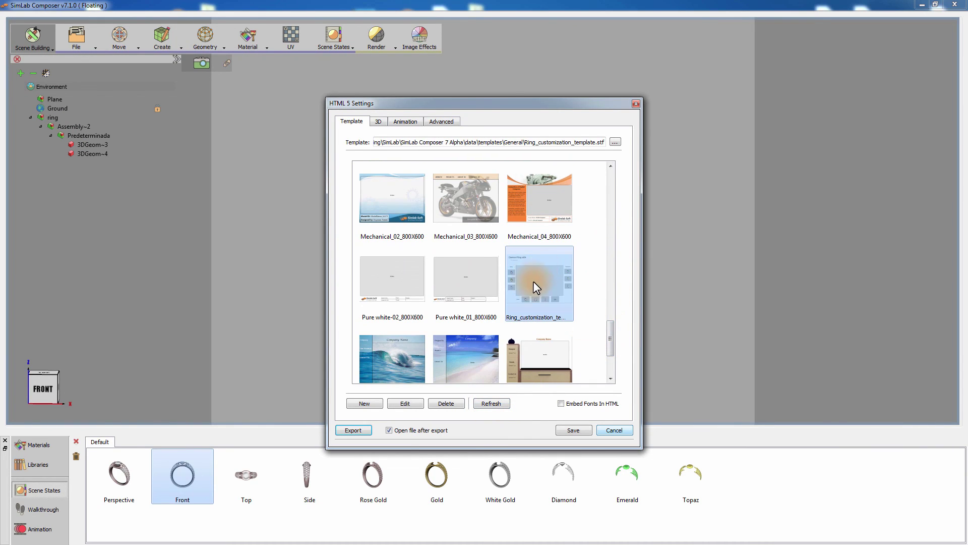
{"action": "left_click", "coordinate": [565, 430]}
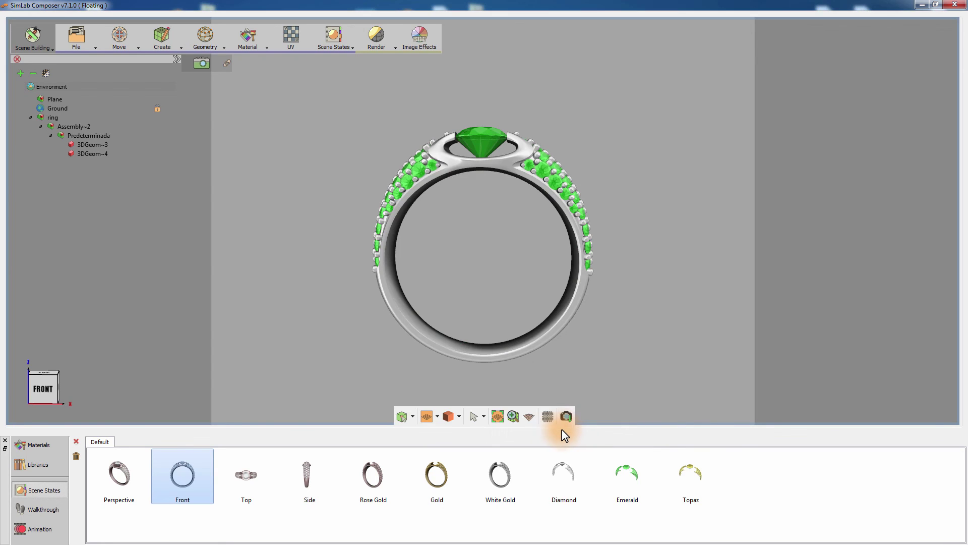
Export the scene through 3D WebGL as Ring_tutorial, keeping all ten scene states.
{"action": "left_click", "coordinate": [73, 45]}
{"action": "mouse_move", "coordinate": [96, 180]}
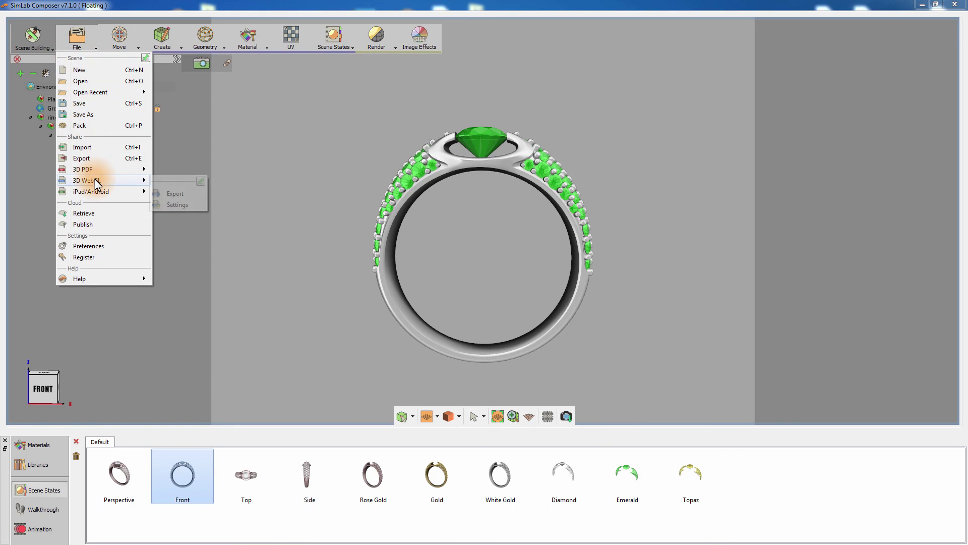
{"action": "left_click", "coordinate": [171, 194]}
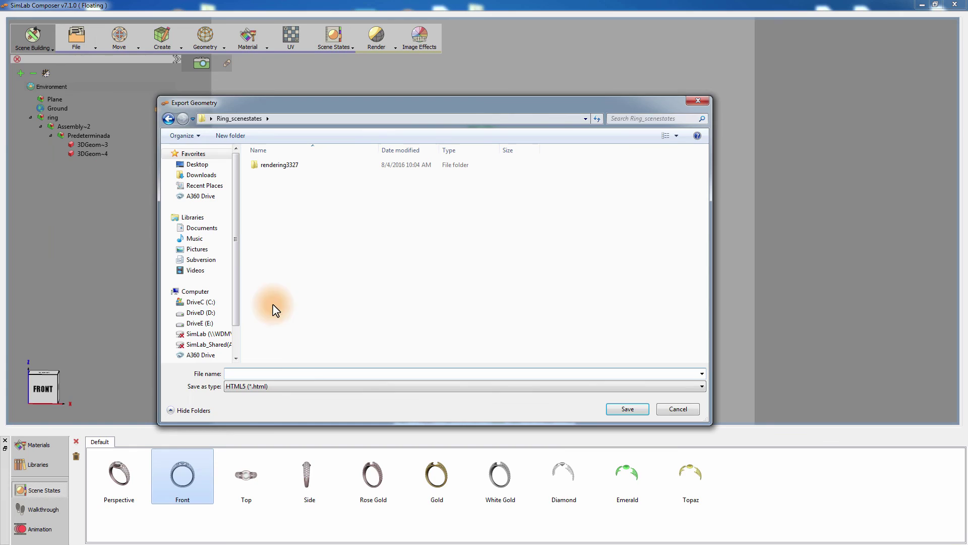
{"action": "left_click", "coordinate": [293, 372]}
{"action": "type", "text": "Ring_tutorial"}
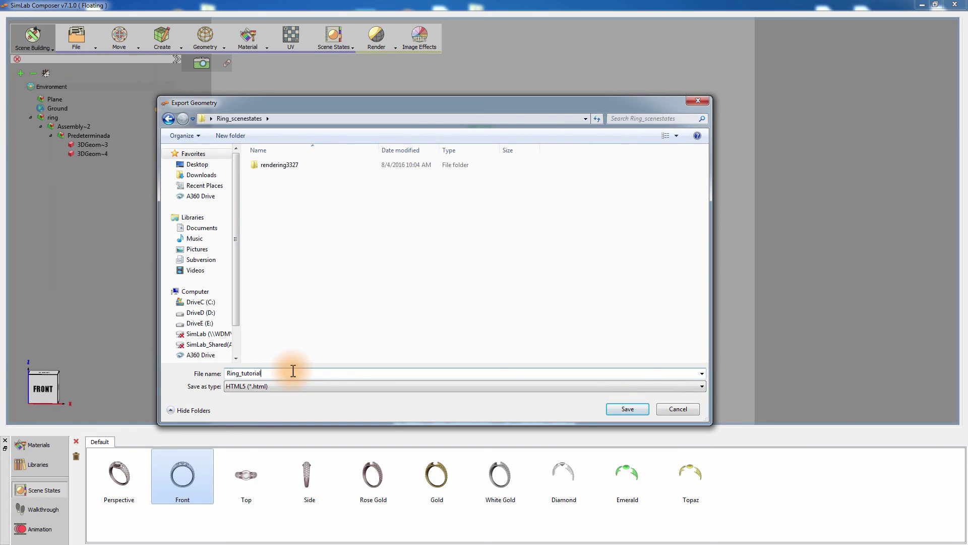
{"action": "left_click", "coordinate": [628, 409]}
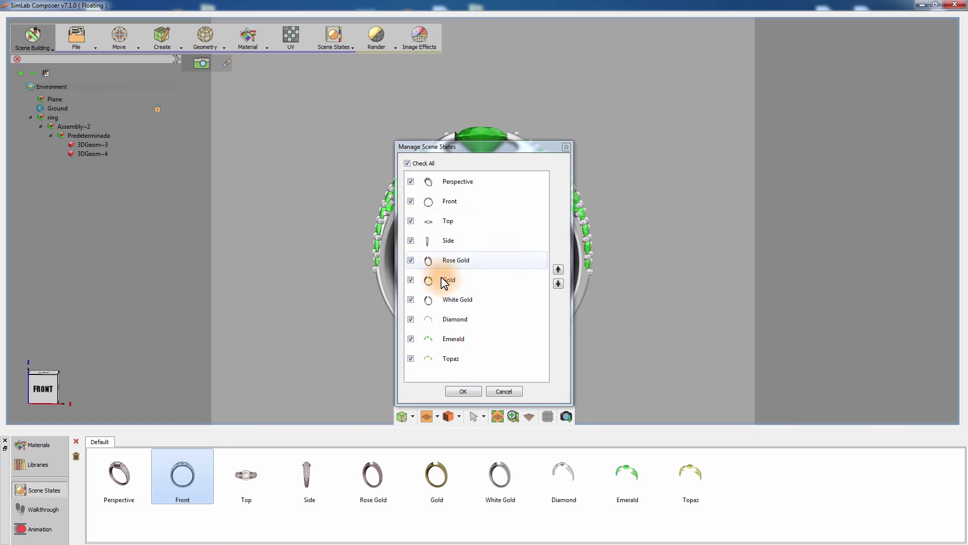
{"action": "left_click", "coordinate": [457, 391]}
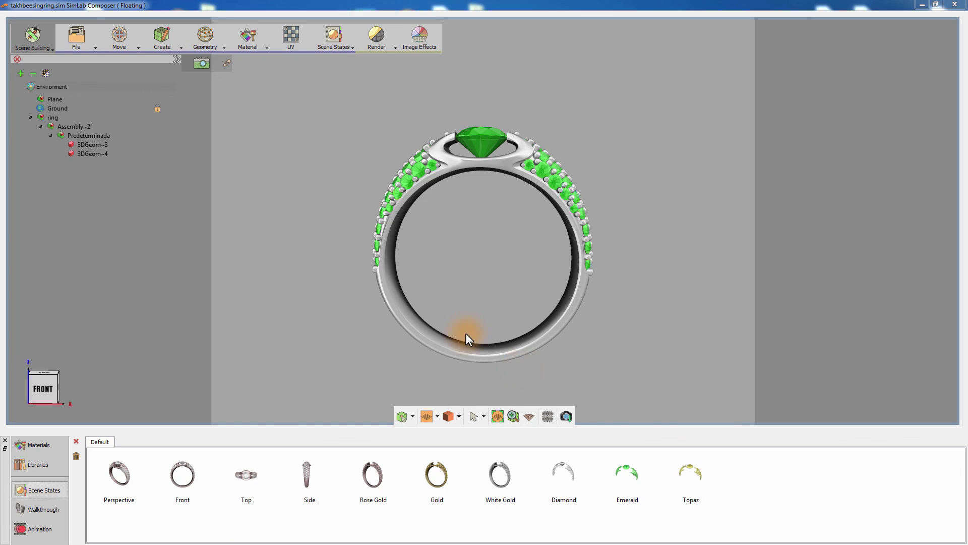
Orbit the ring and test the Front, Side and Top view thumbnails.
{"action": "scroll", "coordinate": [964, 176], "scroll_direction": "down", "scroll_amount": 1}
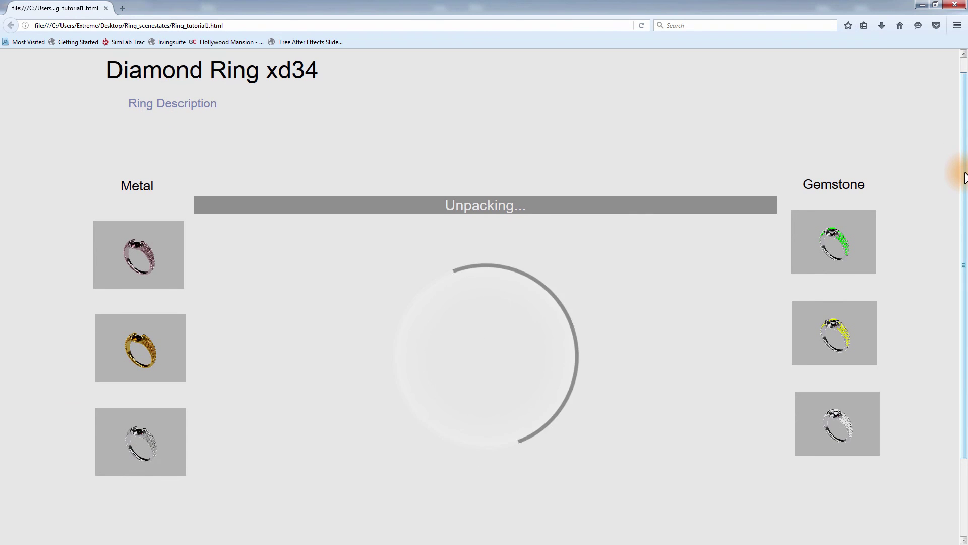
{"action": "scroll", "coordinate": [964, 176], "scroll_direction": "down", "scroll_amount": 3}
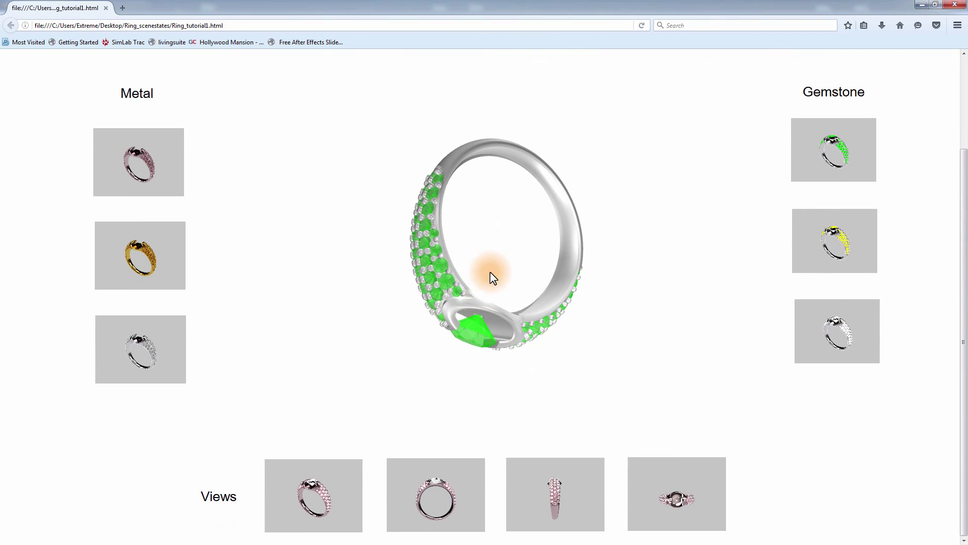
{"action": "left_click_drag", "start_coordinate": [492, 275], "coordinate": [499, 197]}
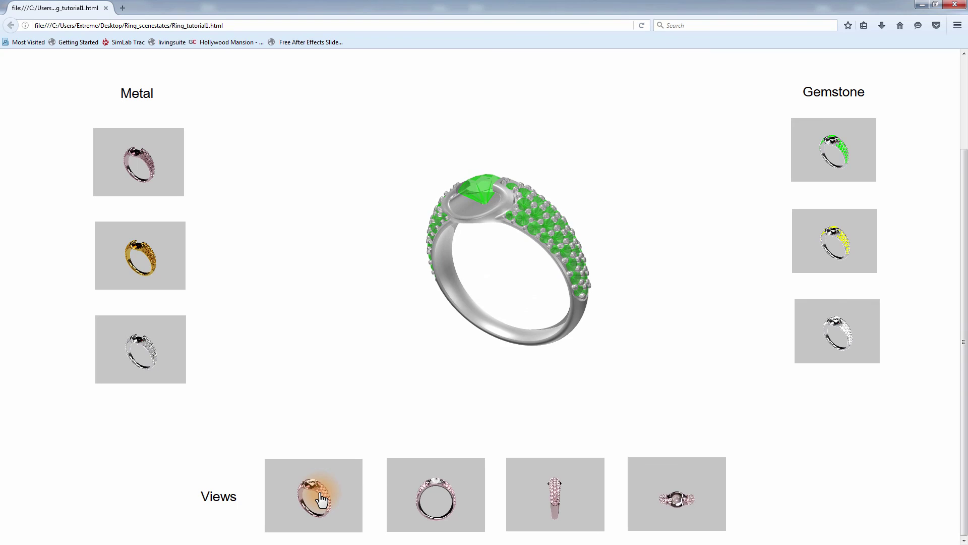
{"action": "left_click", "coordinate": [420, 499]}
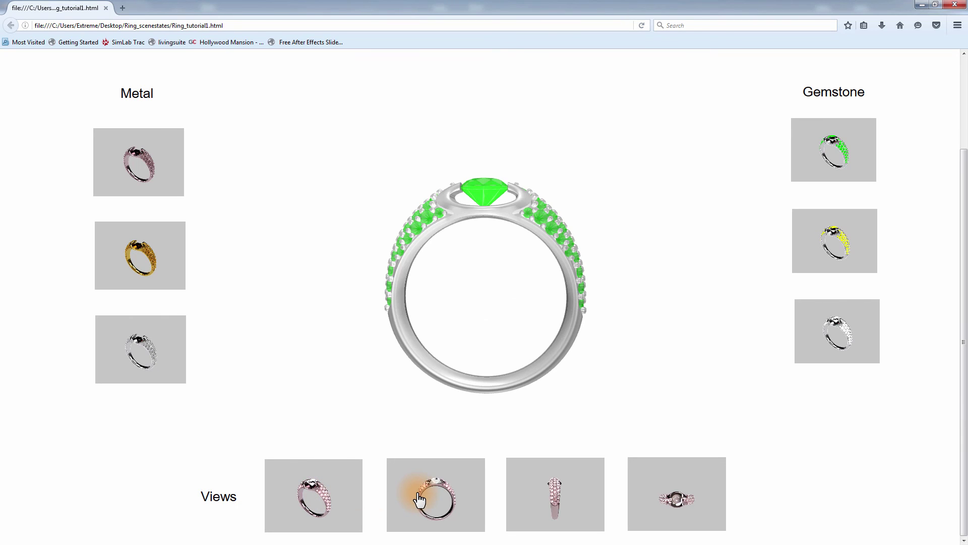
{"action": "left_click", "coordinate": [549, 499]}
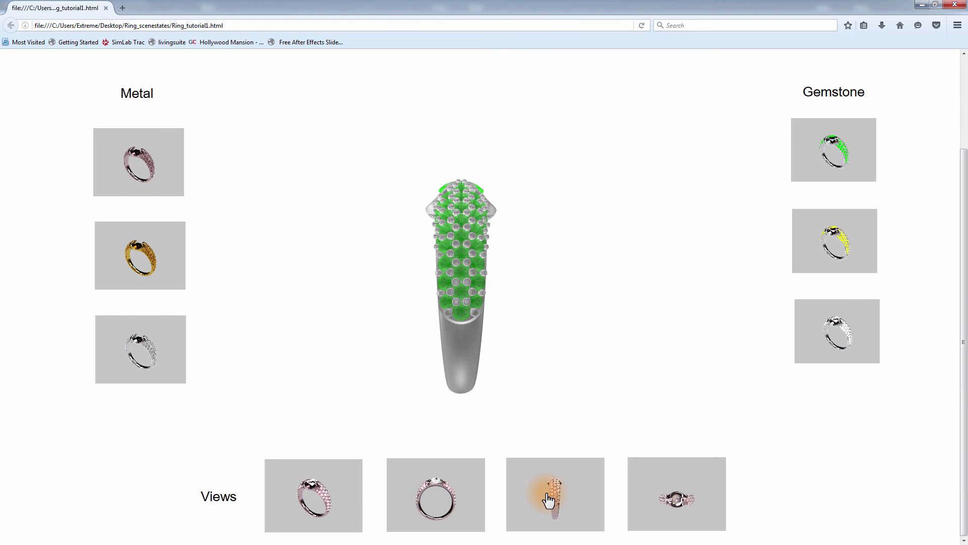
{"action": "left_click", "coordinate": [658, 499]}
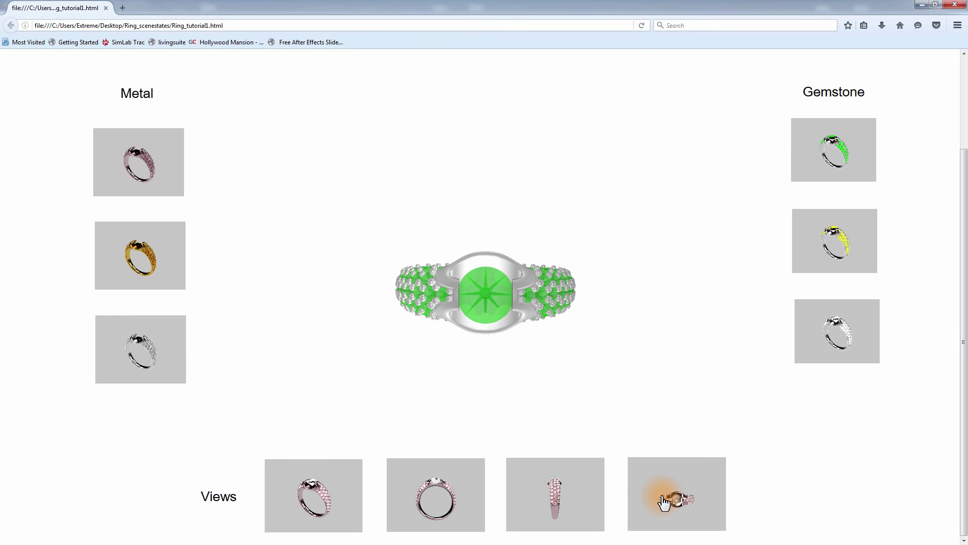
Switch the metal to gold, return to perspective, then try topaz and emerald stones.
{"action": "left_click", "coordinate": [149, 254]}
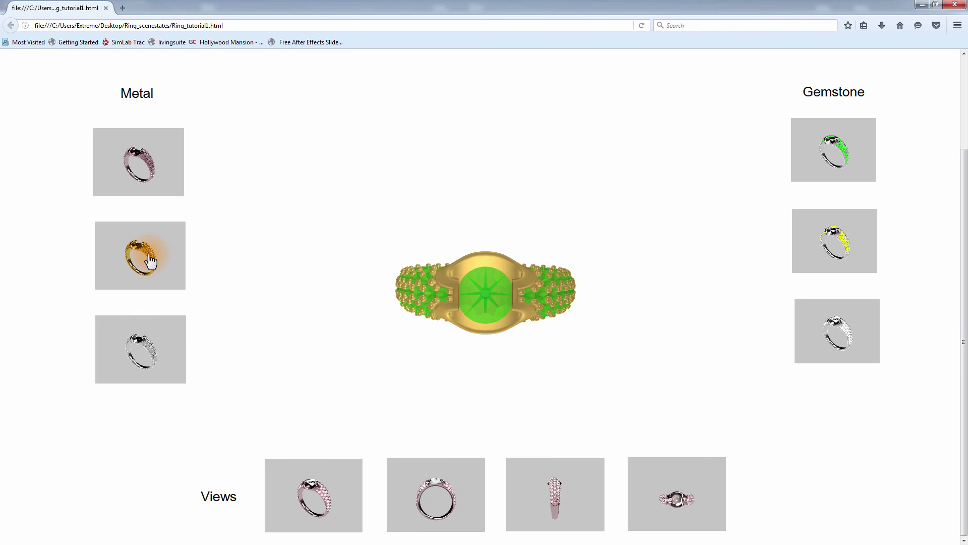
{"action": "left_click", "coordinate": [292, 489]}
{"action": "left_click", "coordinate": [835, 248]}
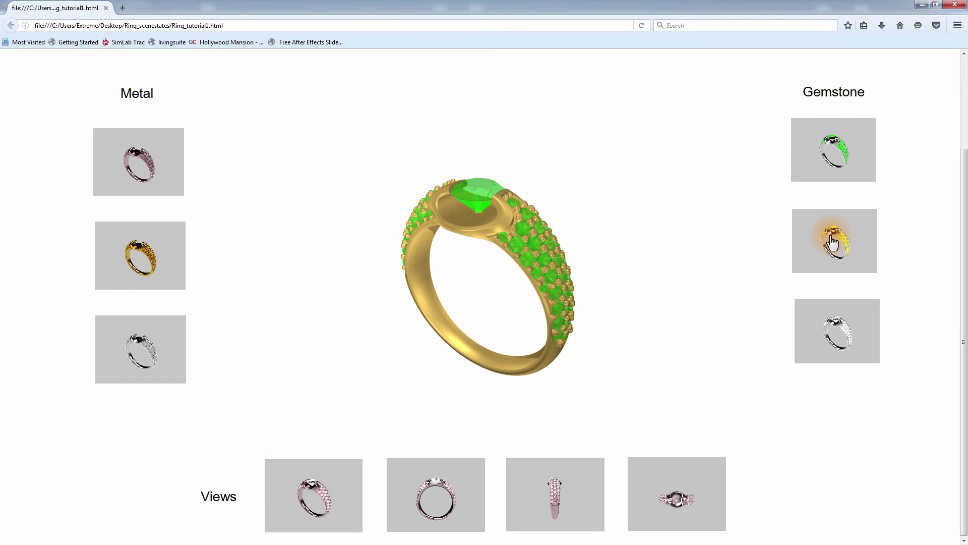
{"action": "left_click", "coordinate": [823, 168]}
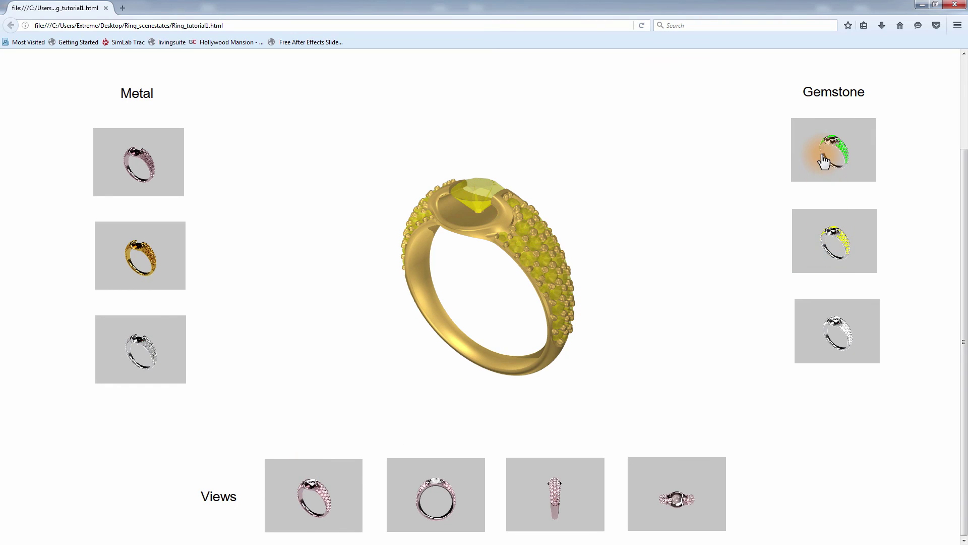